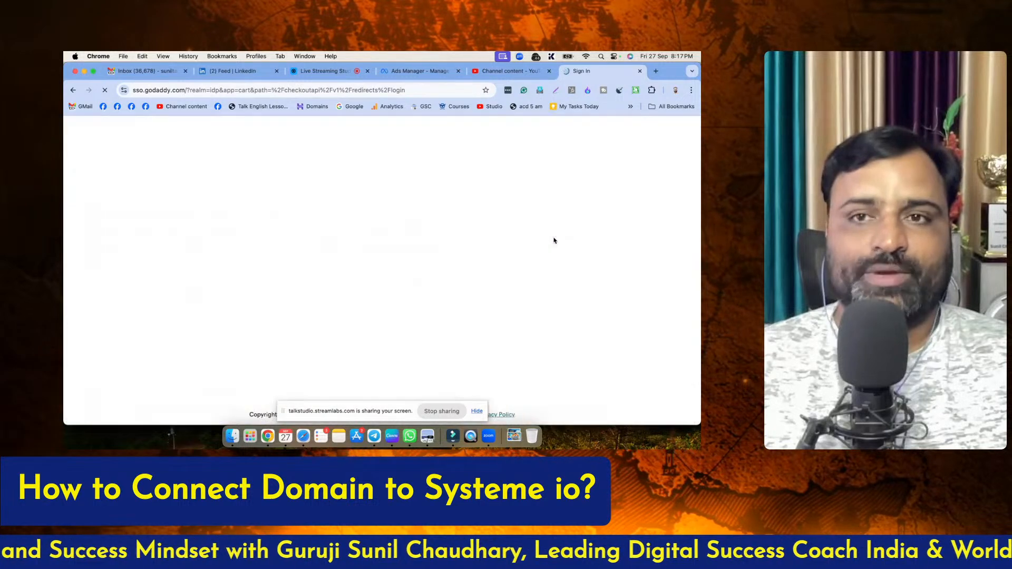
Complete the GoDaddy sign-in and open My Products for the account
click(510, 315)
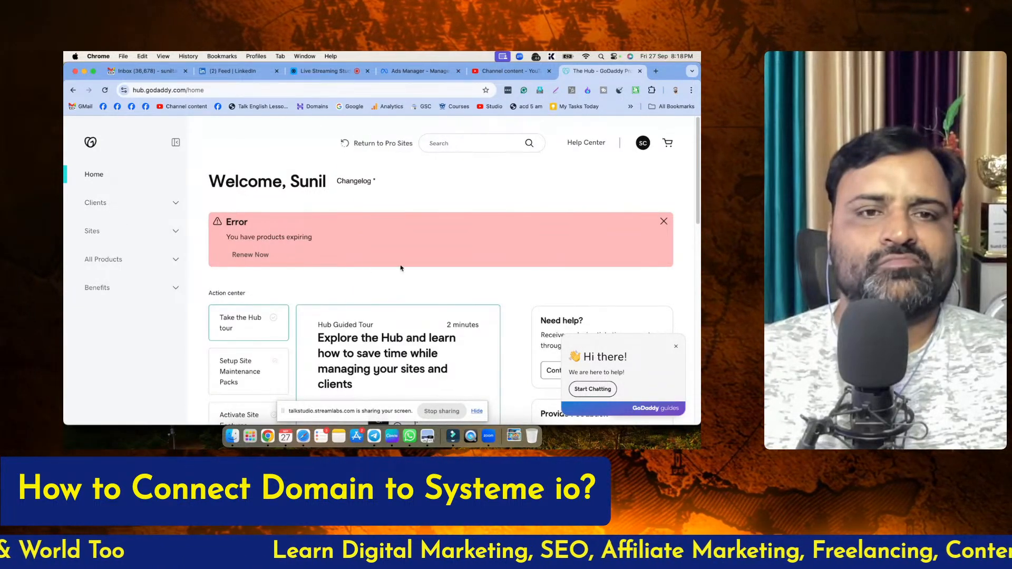
click(642, 144)
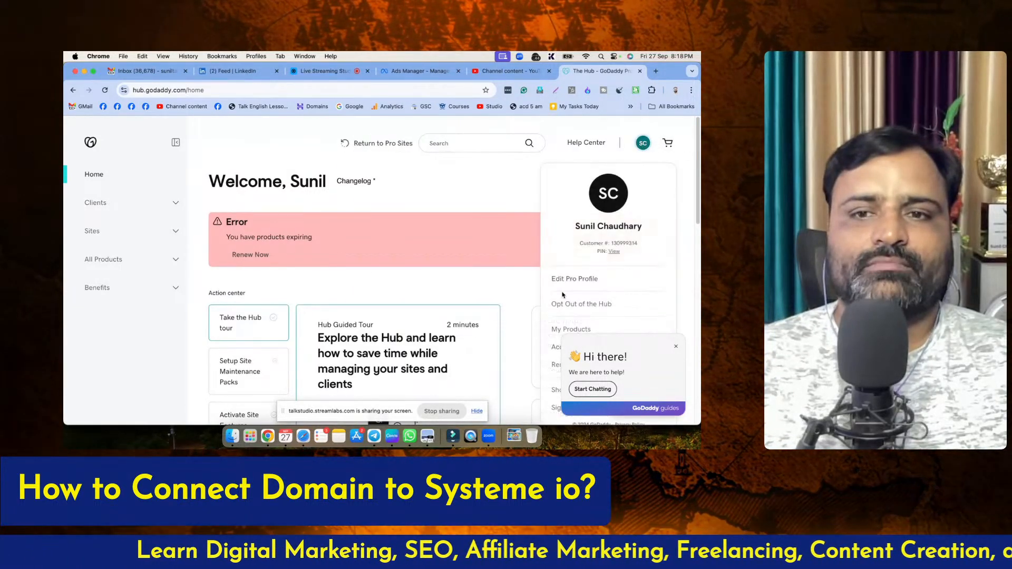
click(639, 145)
scroll(591, 390, down, 2)
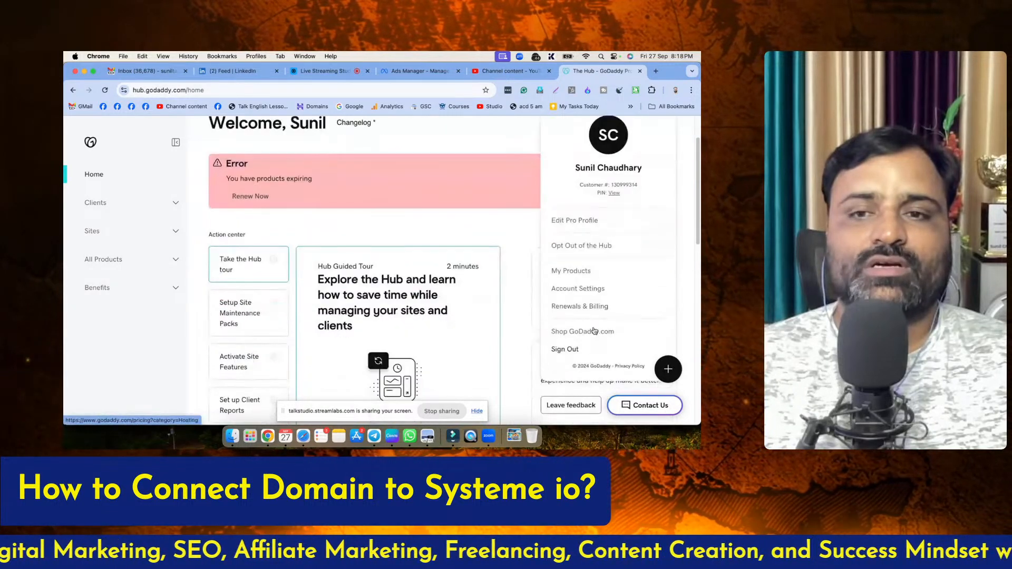
click(577, 272)
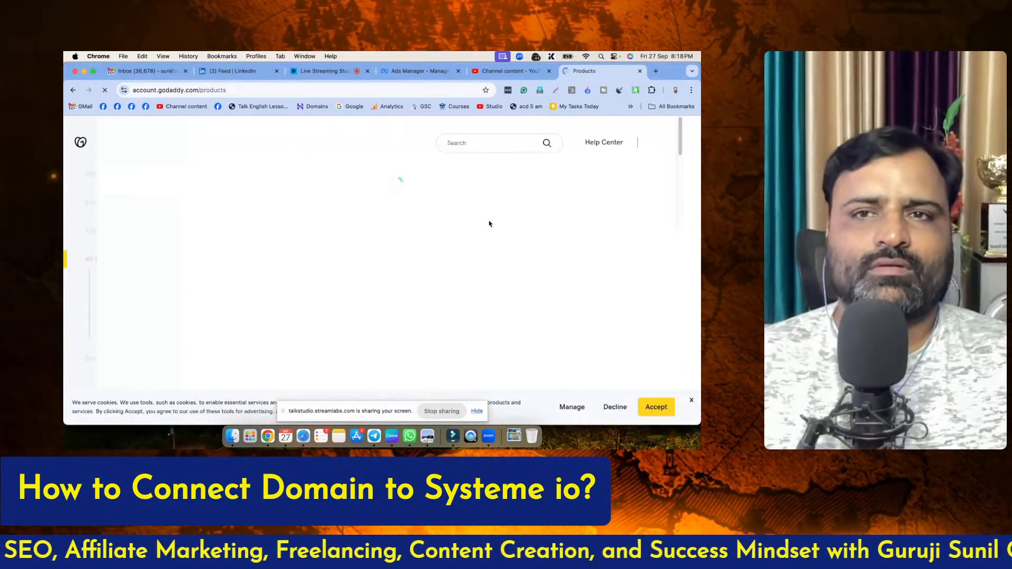
click(656, 407)
scroll(412, 301, down, 5)
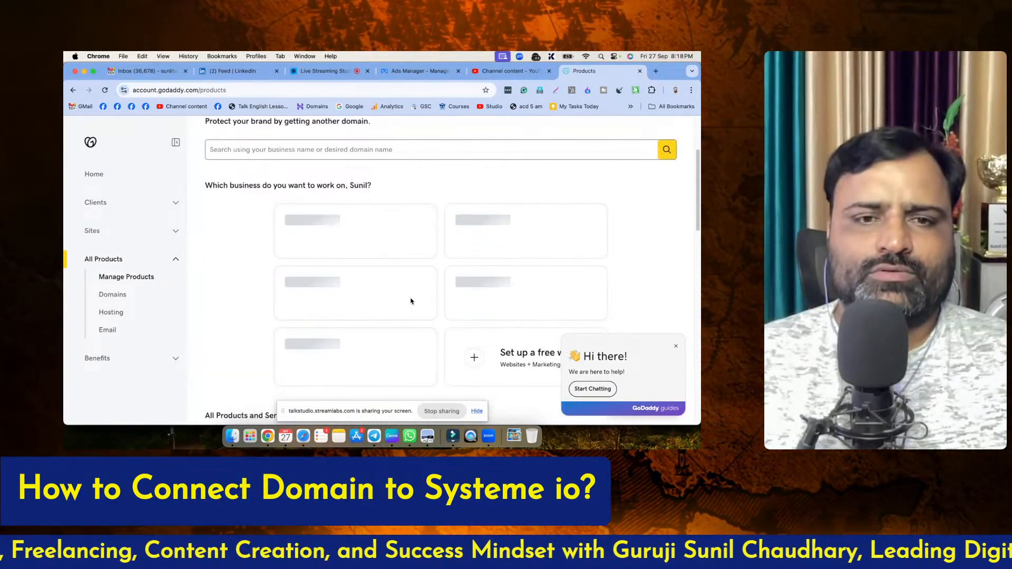
scroll(412, 302, down, 5)
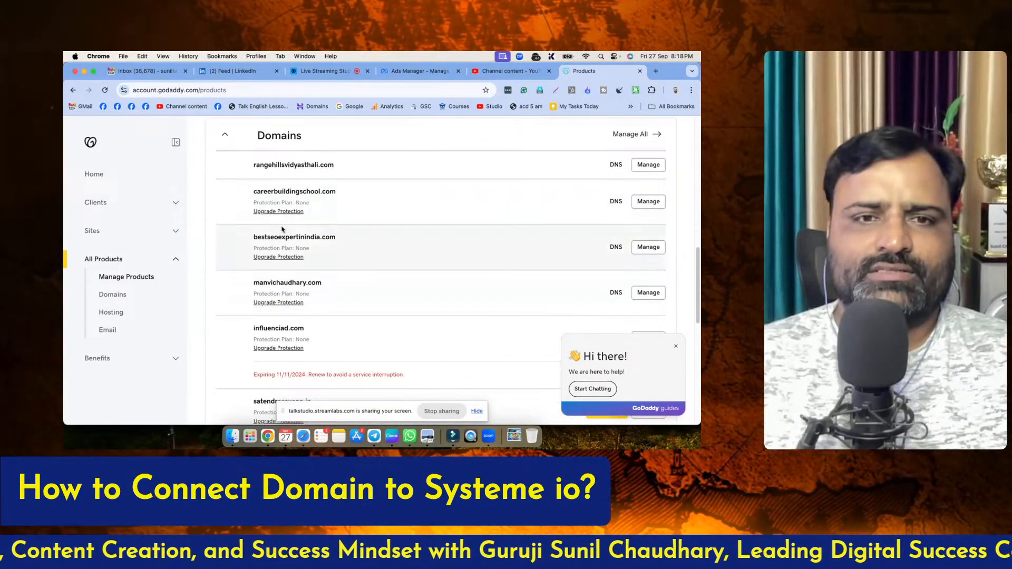
scroll(281, 279, down, 1)
drag(253, 241, 322, 241)
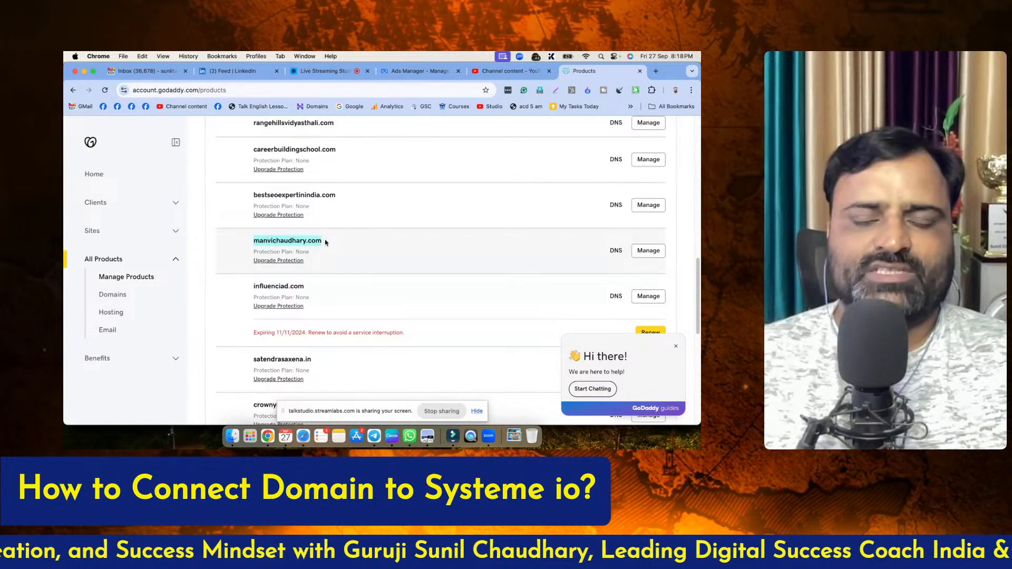
click(377, 252)
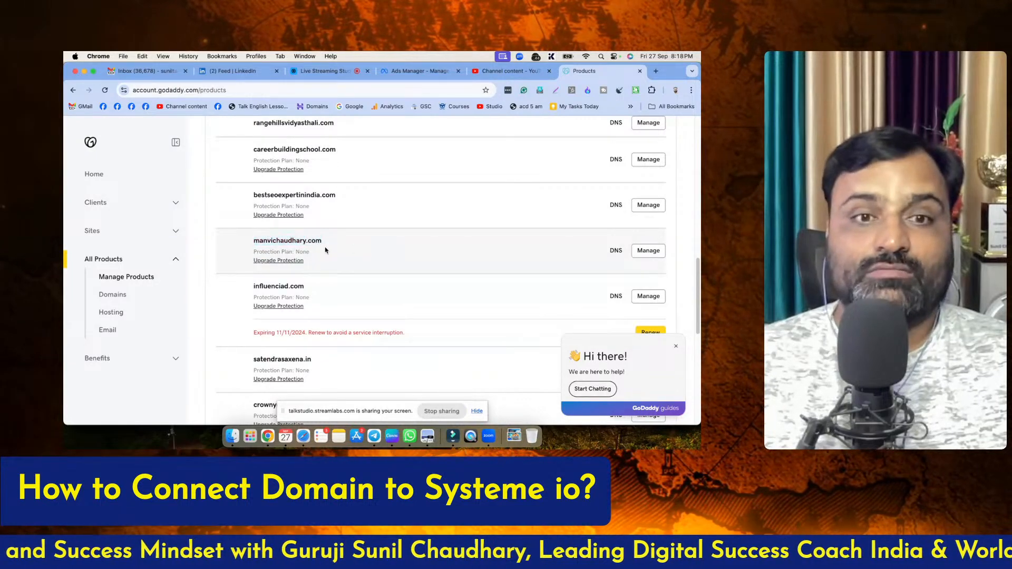
click(616, 250)
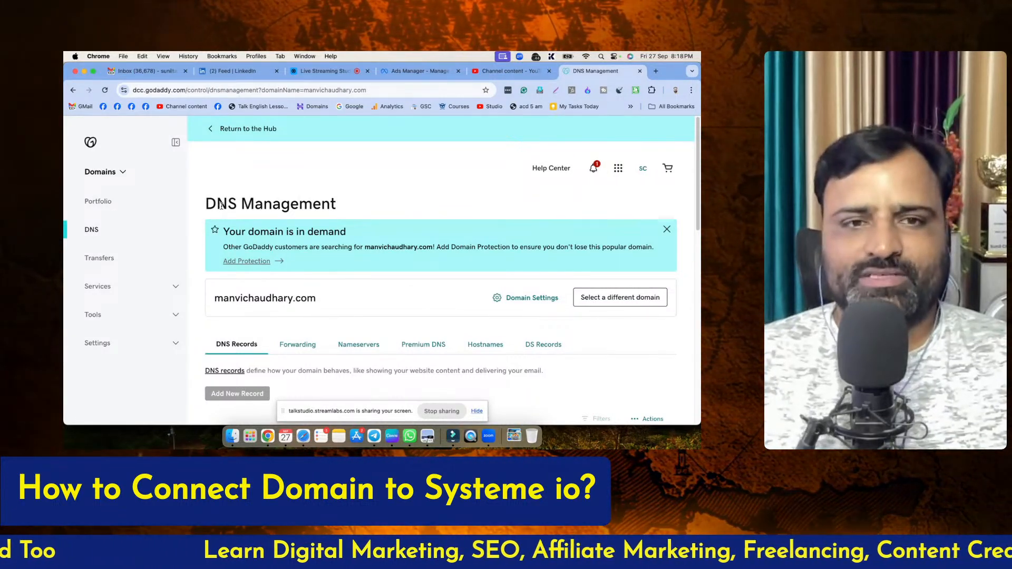
Change the domain's nameservers to GoDaddy Nameservers (recommended), save the change and consent to the update
scroll(323, 239, down, 5)
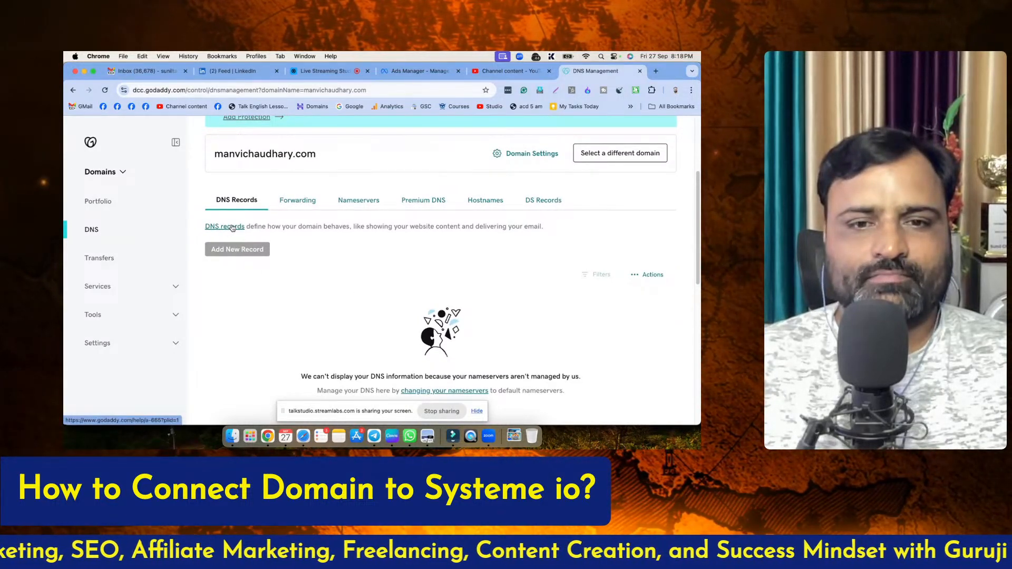
scroll(530, 356, down, 3)
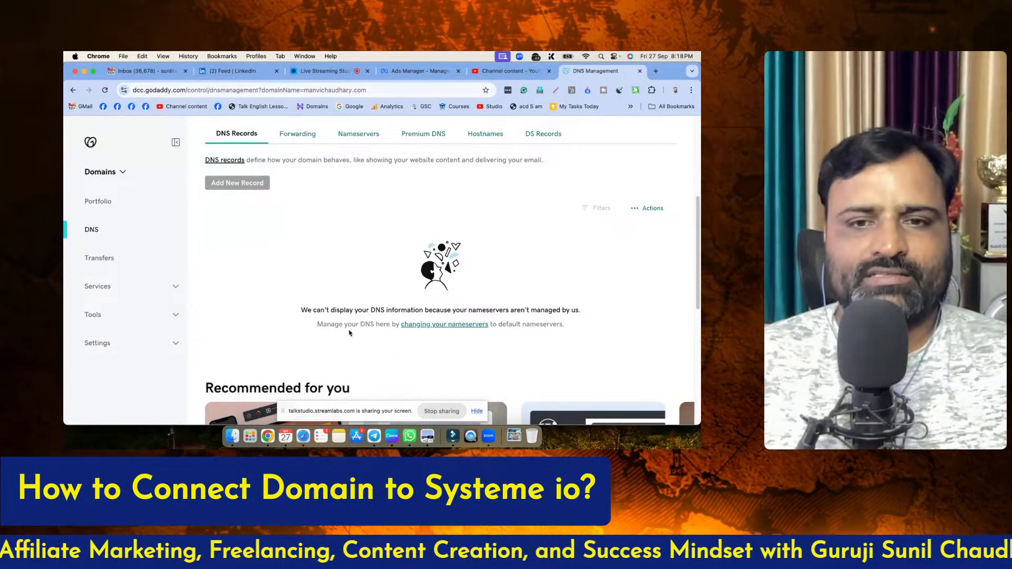
drag(314, 310, 579, 309)
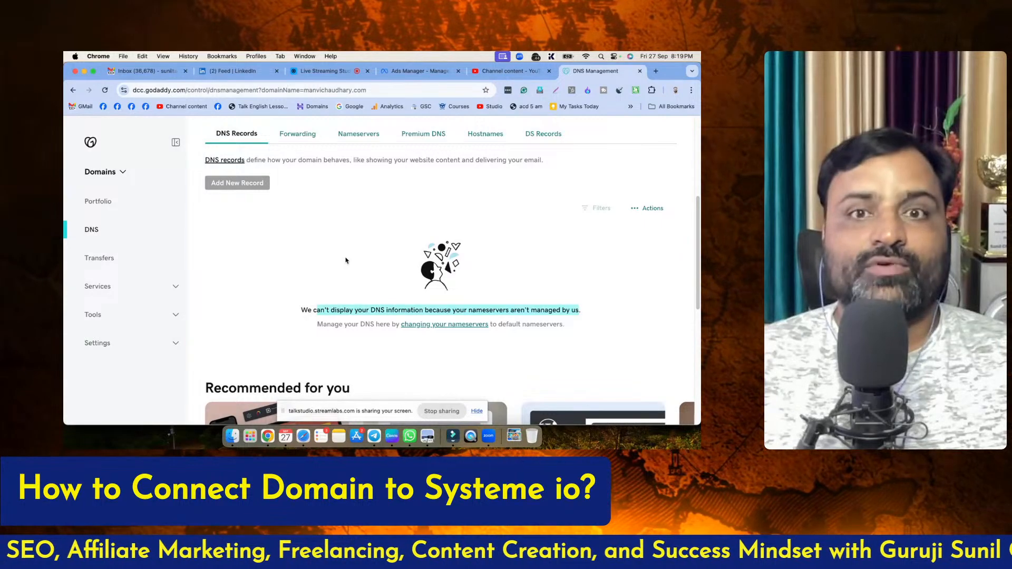
click(367, 137)
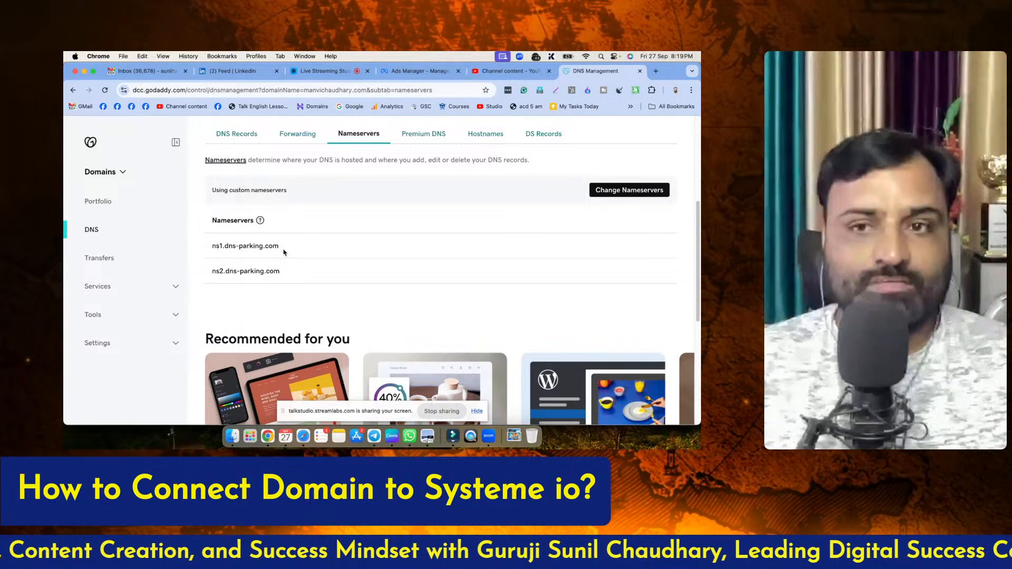
click(260, 221)
click(361, 221)
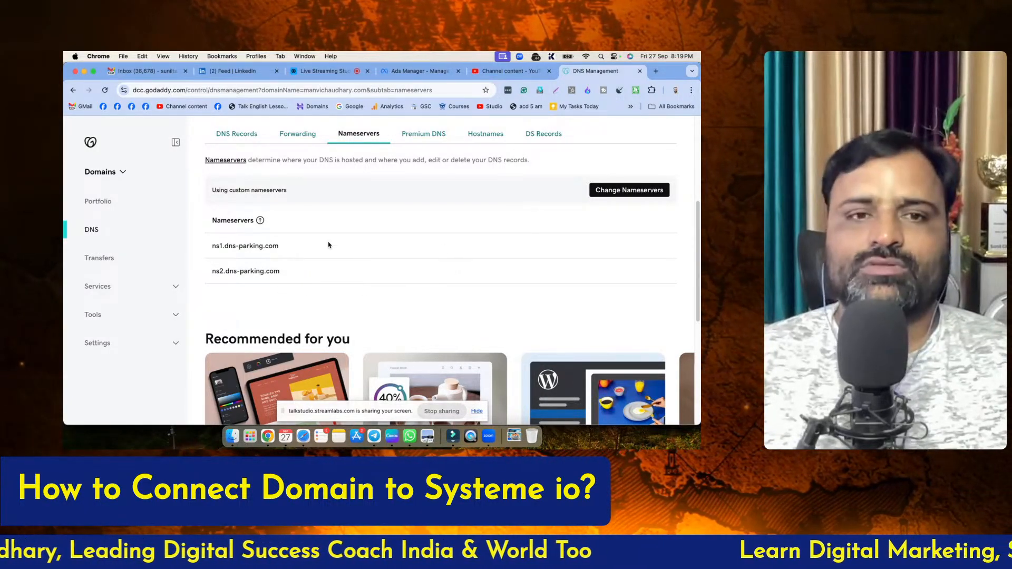
scroll(622, 196, up, 1)
click(622, 199)
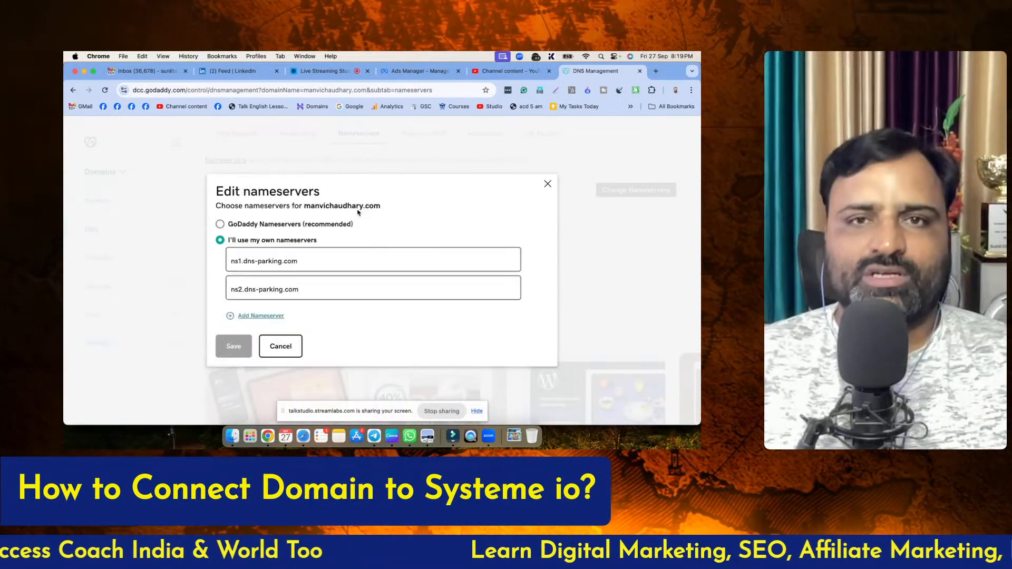
click(219, 225)
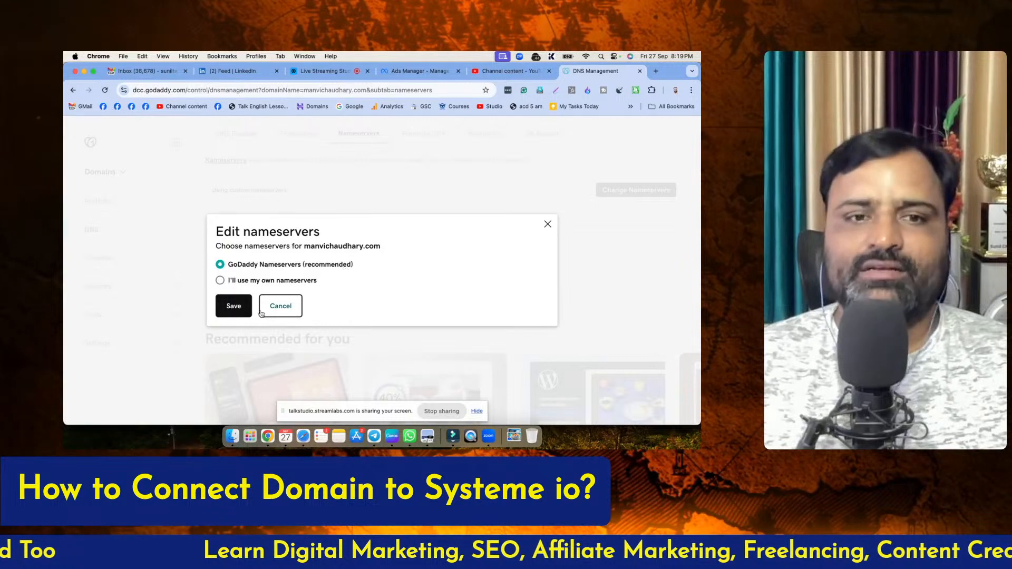
click(237, 308)
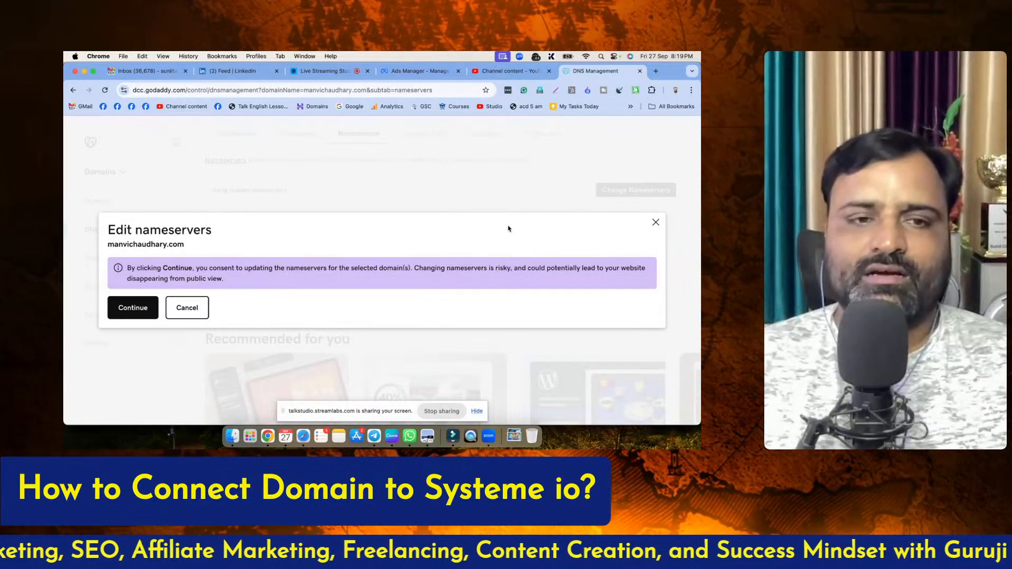
click(133, 310)
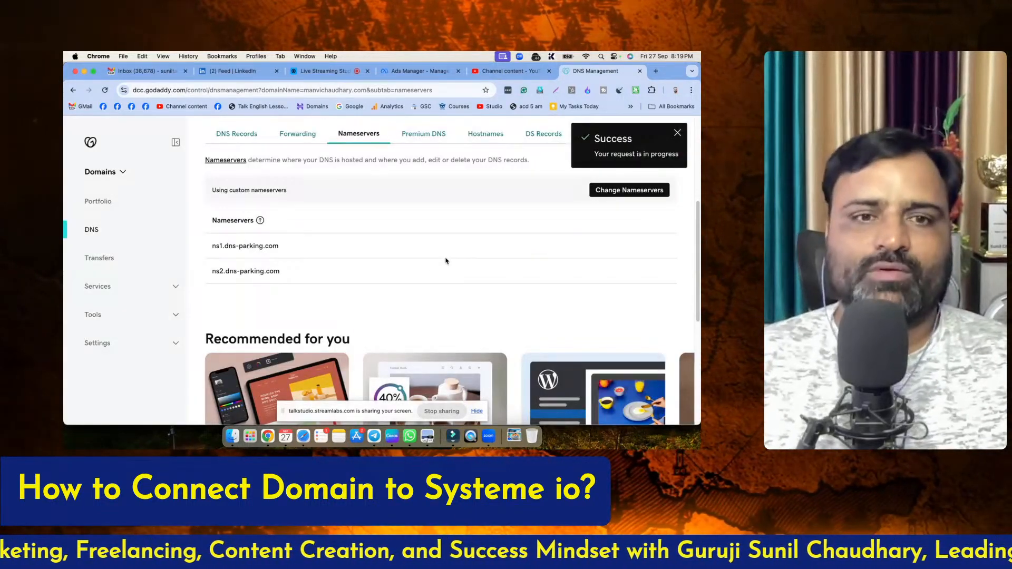
Go back to the domain's DNS records and reload the page to refresh them
click(235, 135)
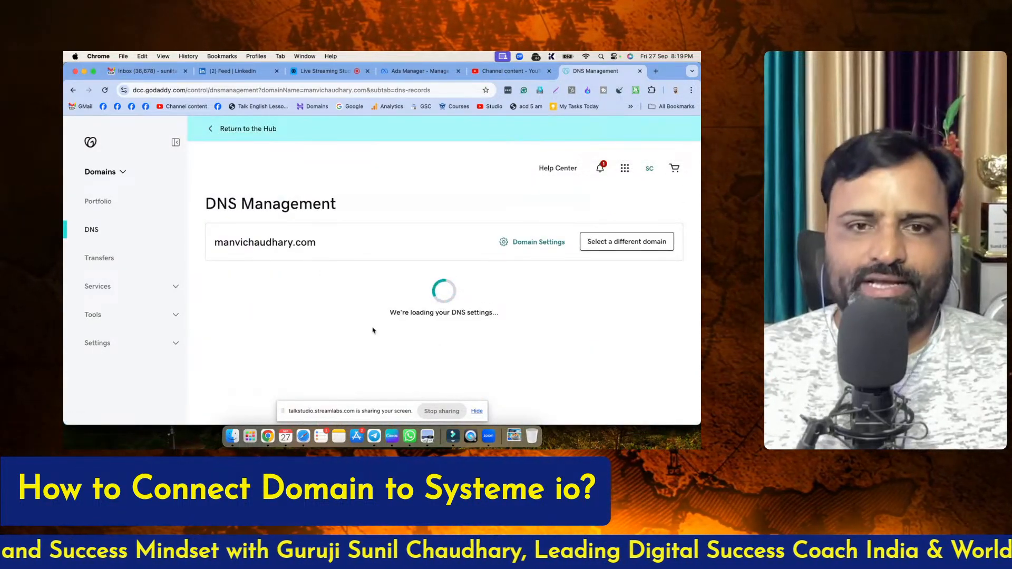
scroll(385, 326, down, 3)
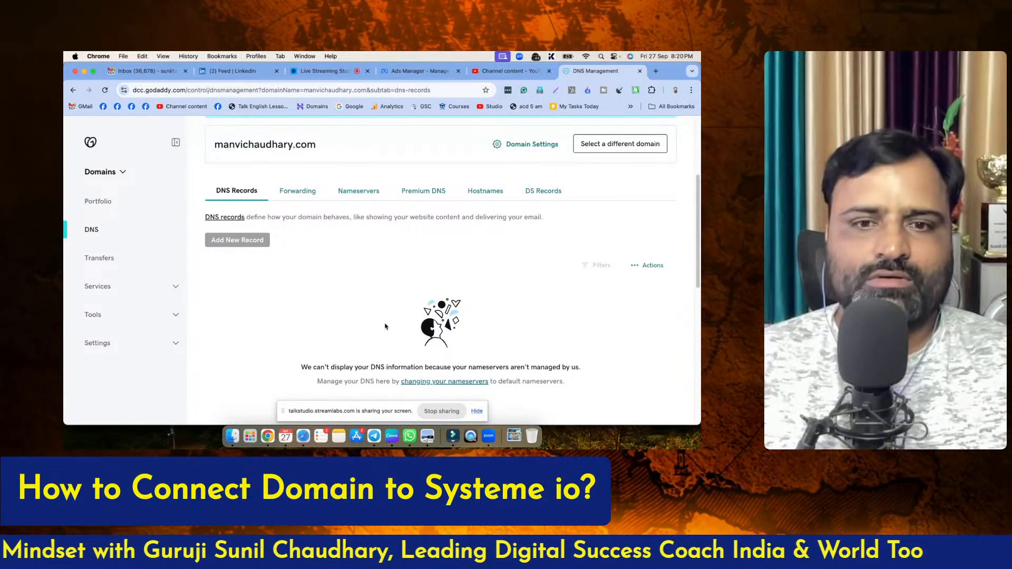
scroll(385, 327, down, 1)
scroll(386, 327, down, 2)
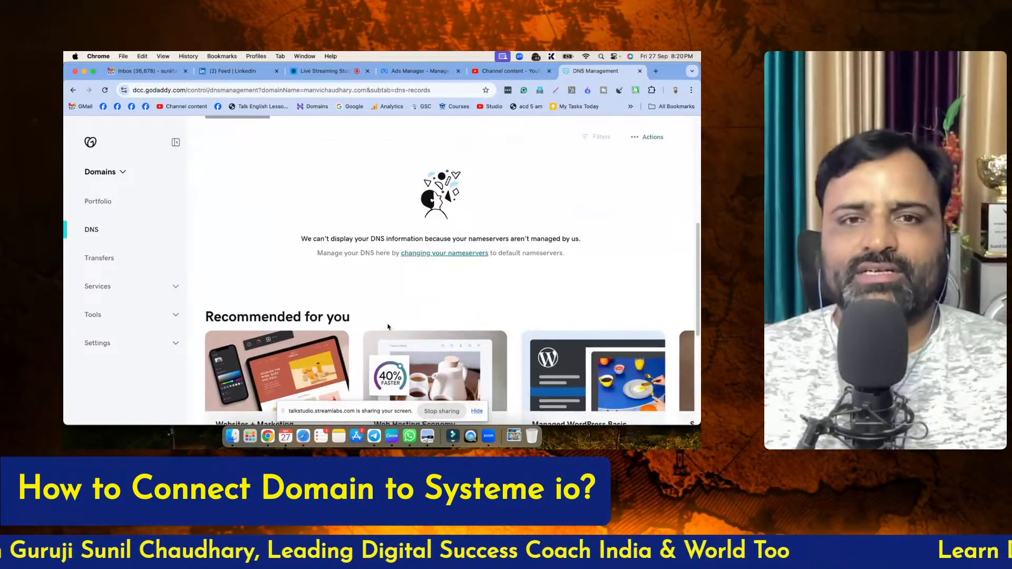
scroll(371, 288, up, 6)
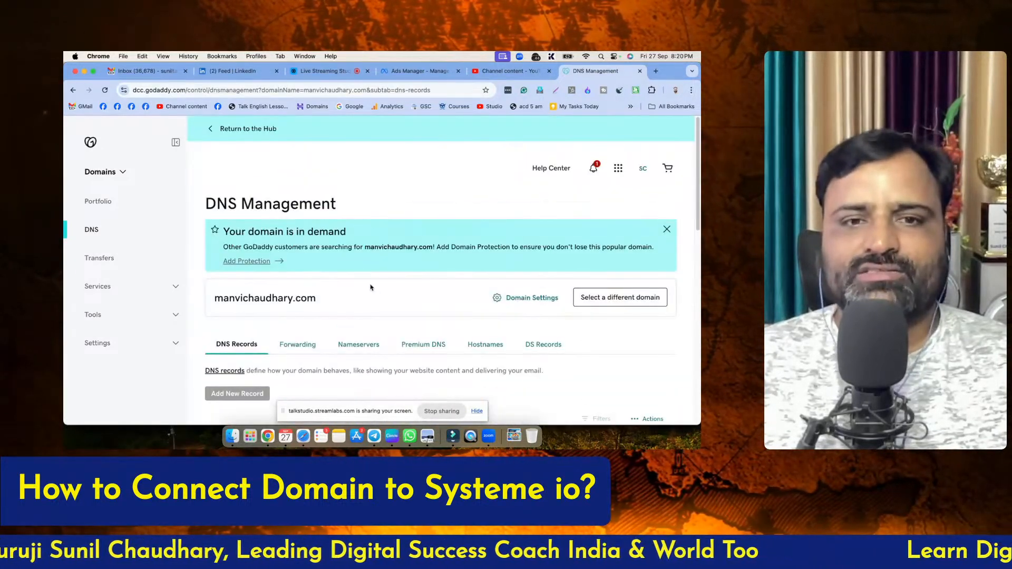
click(104, 91)
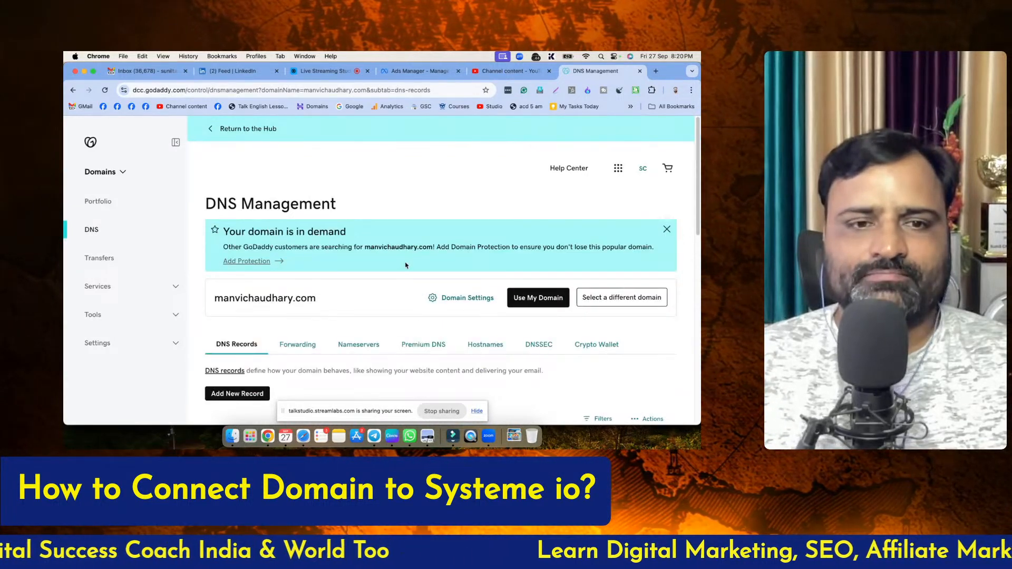
Delete the parked A record with the name @ from the DNS records and confirm the deletion
scroll(405, 264, down, 5)
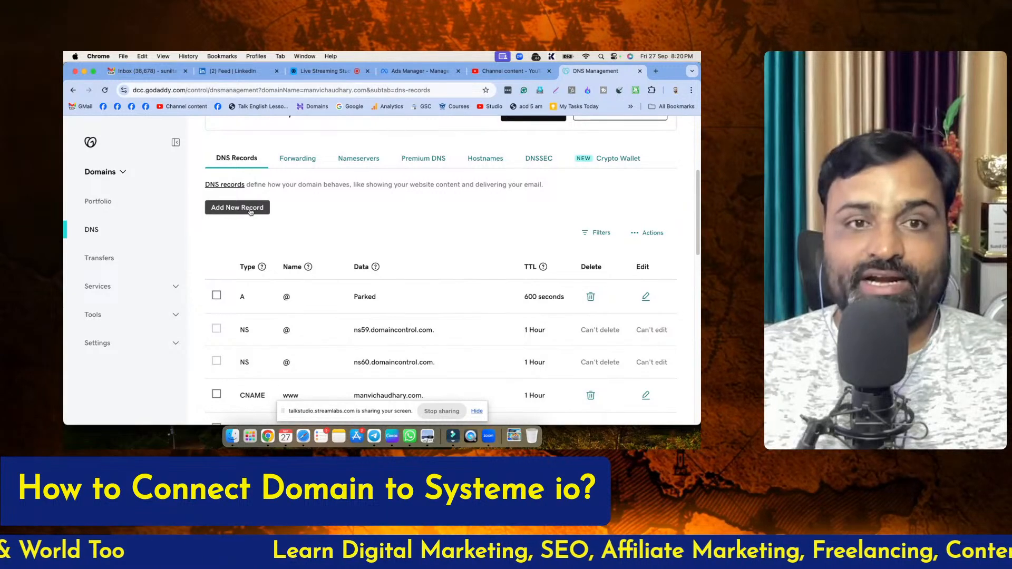
scroll(352, 217, down, 2)
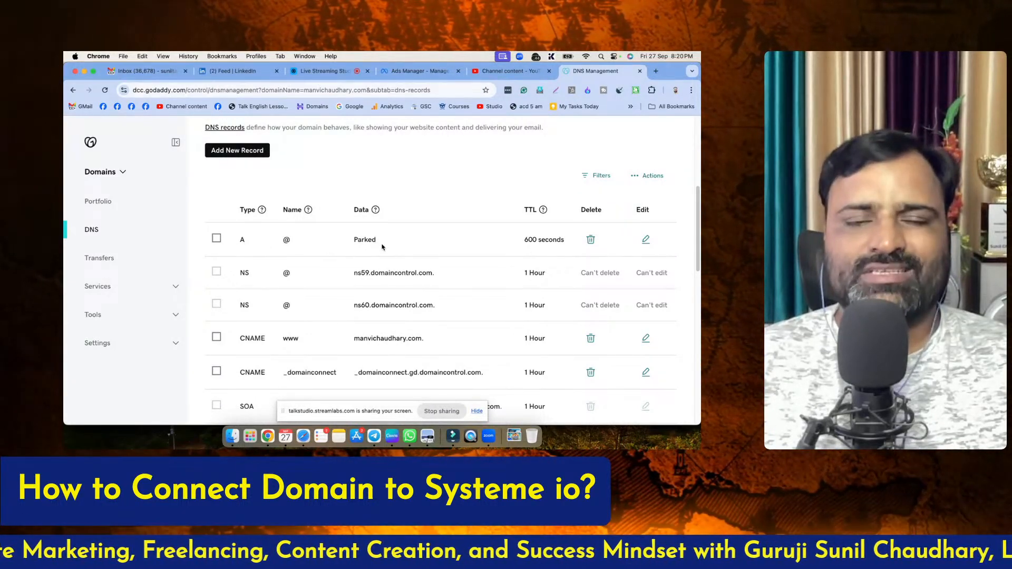
click(591, 239)
click(166, 290)
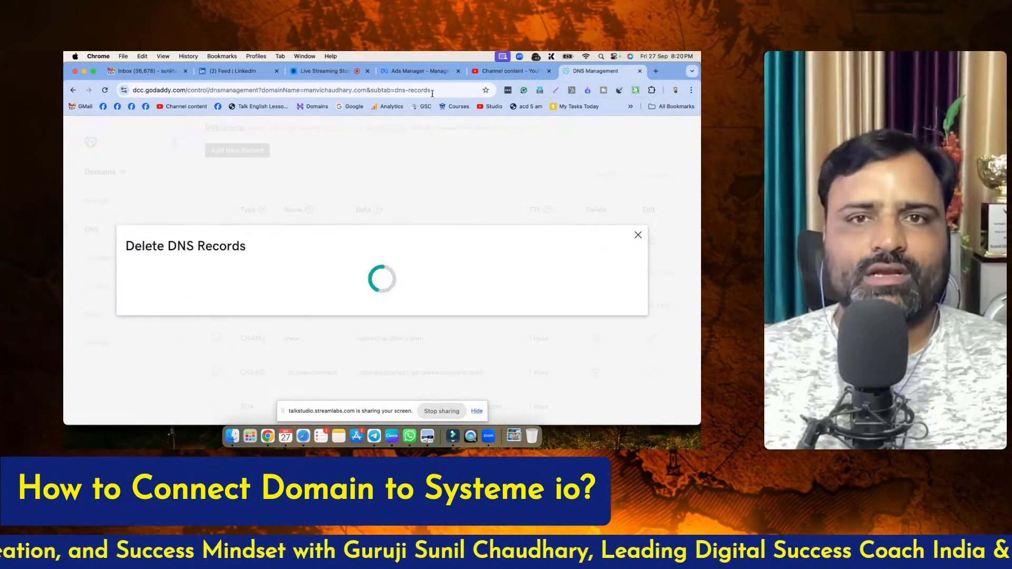
Switch to the browser tab showing Ads Manager and load the systeme.io dashboard there
click(413, 71)
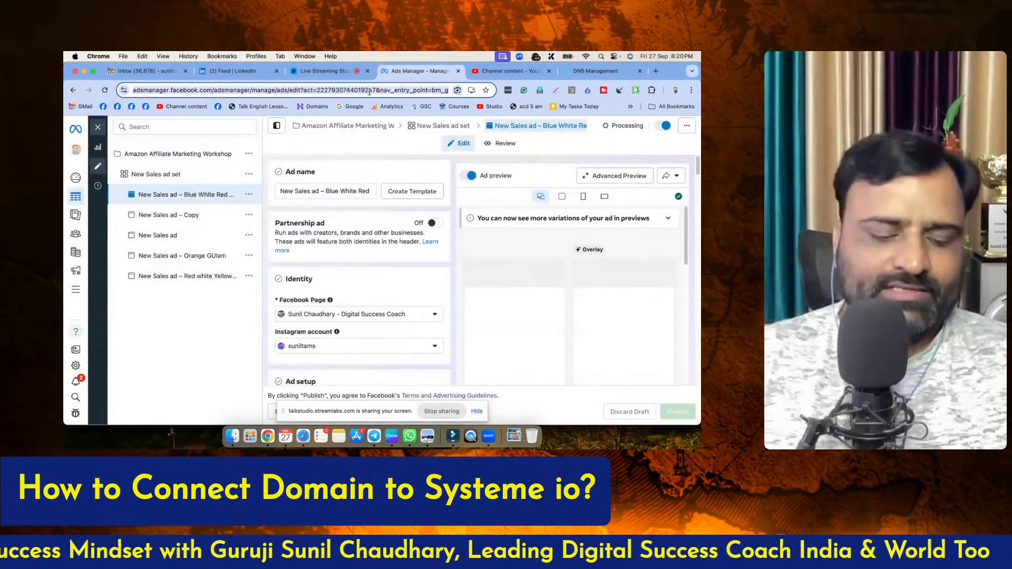
click(370, 91)
text(systeme)
key(Return)
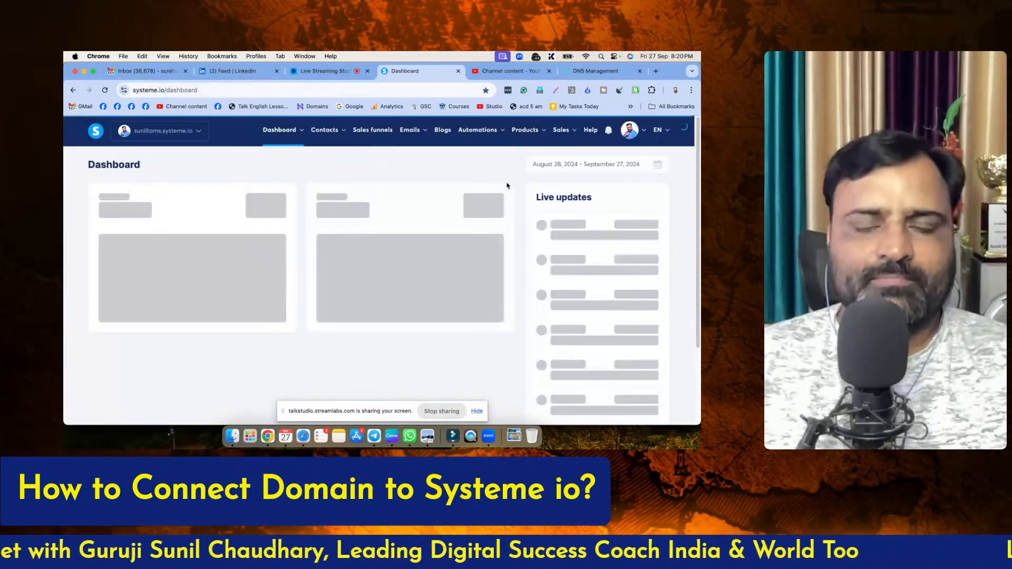
Open the Custom domains page in the systeme.io account settings
mouse_move(637, 134)
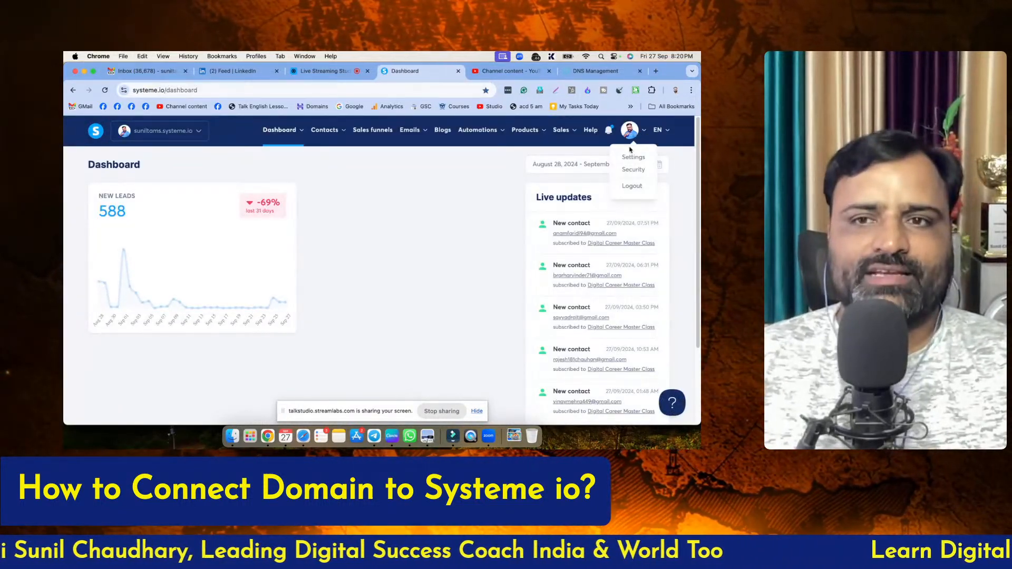
click(634, 157)
scroll(139, 287, down, 3)
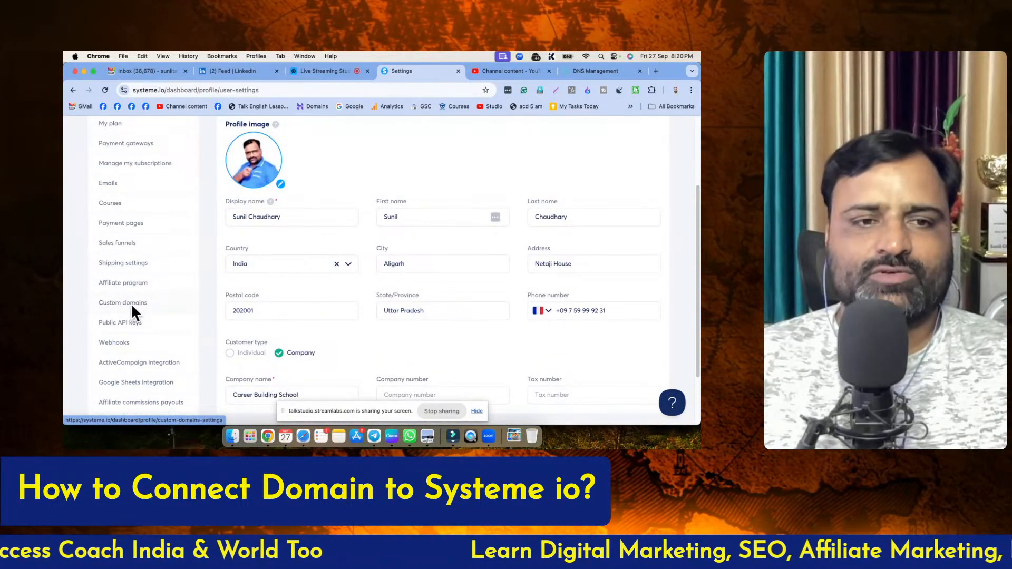
click(132, 303)
scroll(406, 284, down, 1)
scroll(406, 284, down, 1)
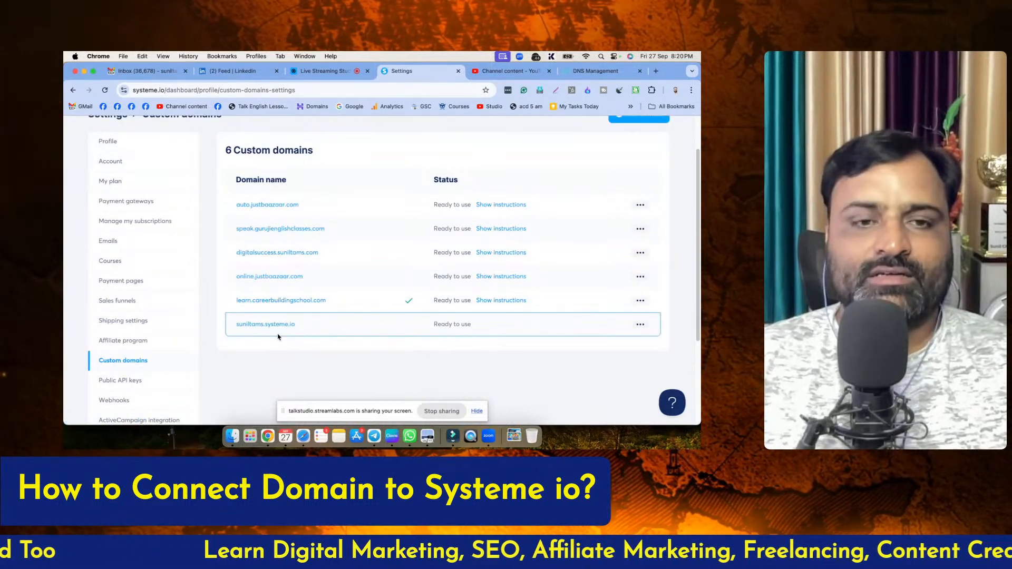
scroll(689, 217, up, 2)
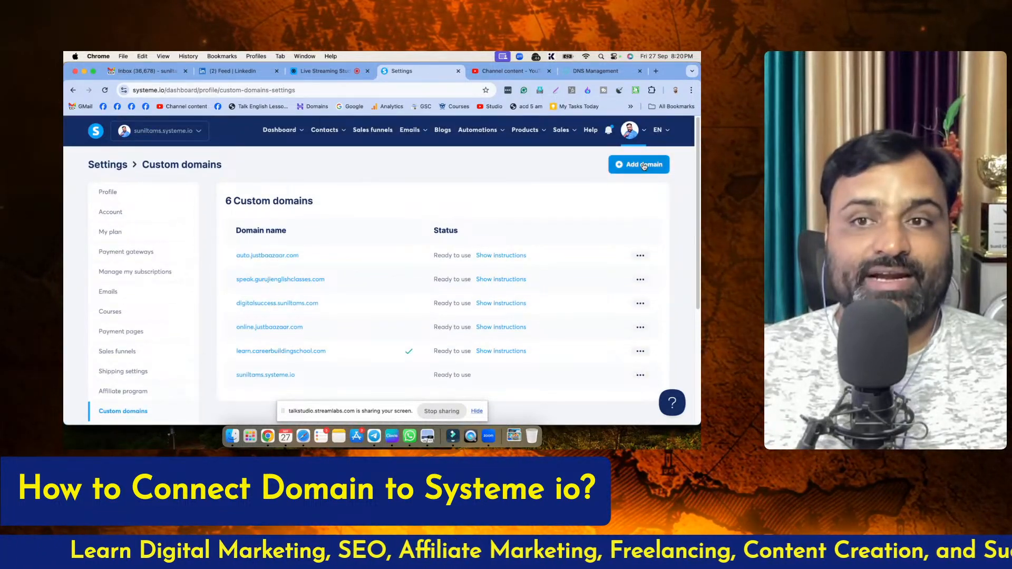
click(639, 165)
click(286, 269)
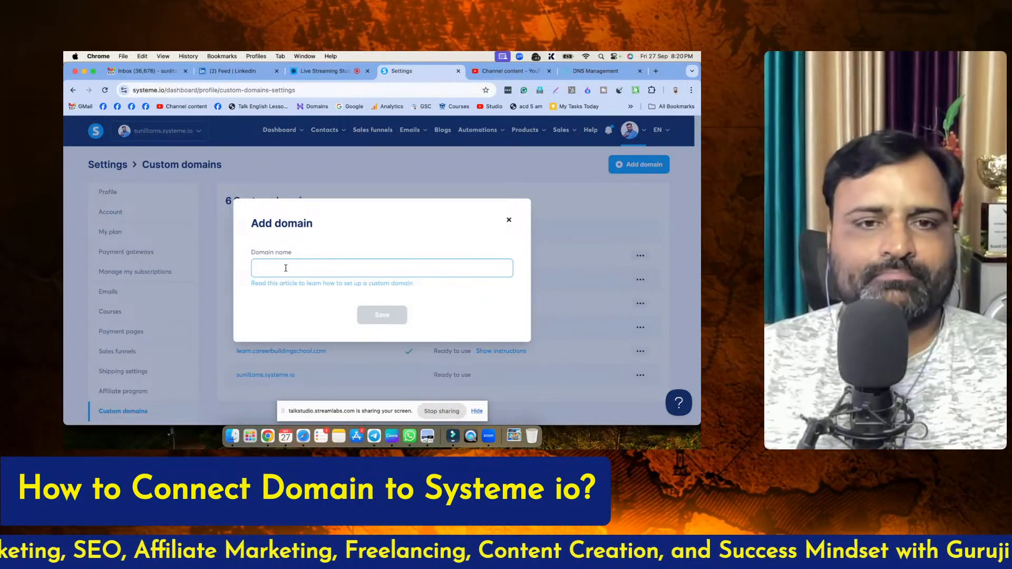
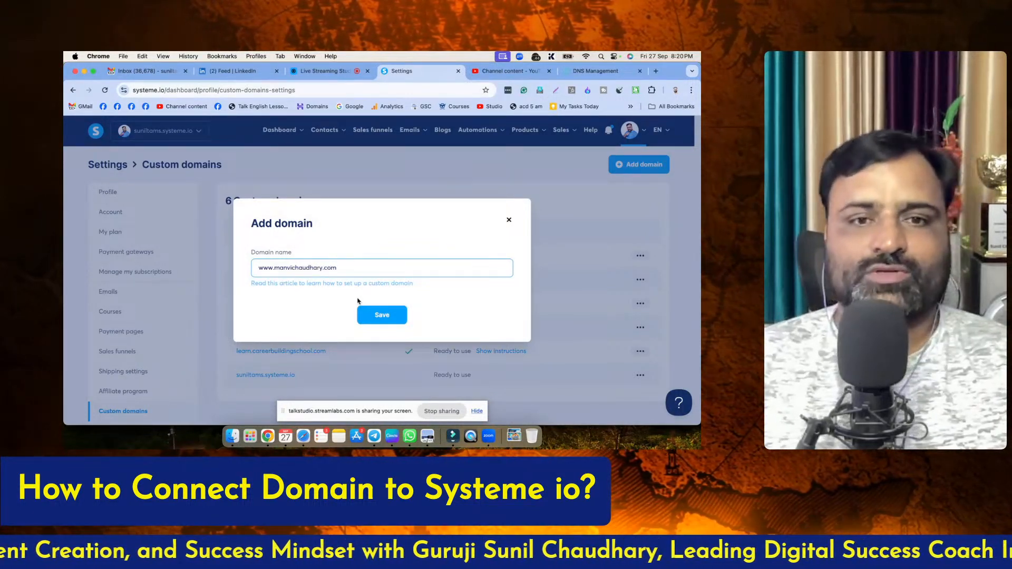
click(379, 318)
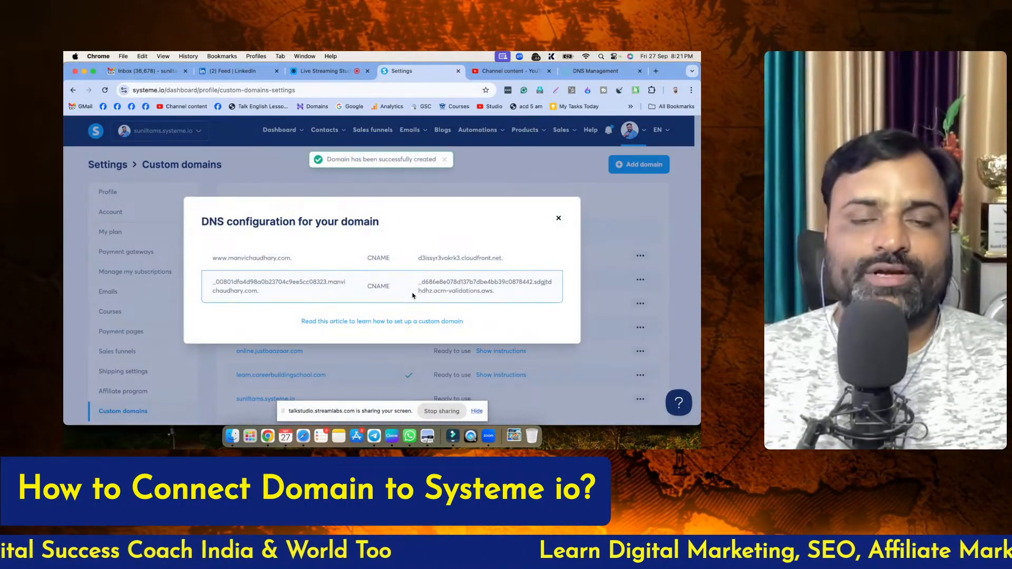
Examine the two CNAME records in the domain's DNS configuration, noting the host part that precedes the domain name in each
double_click(377, 259)
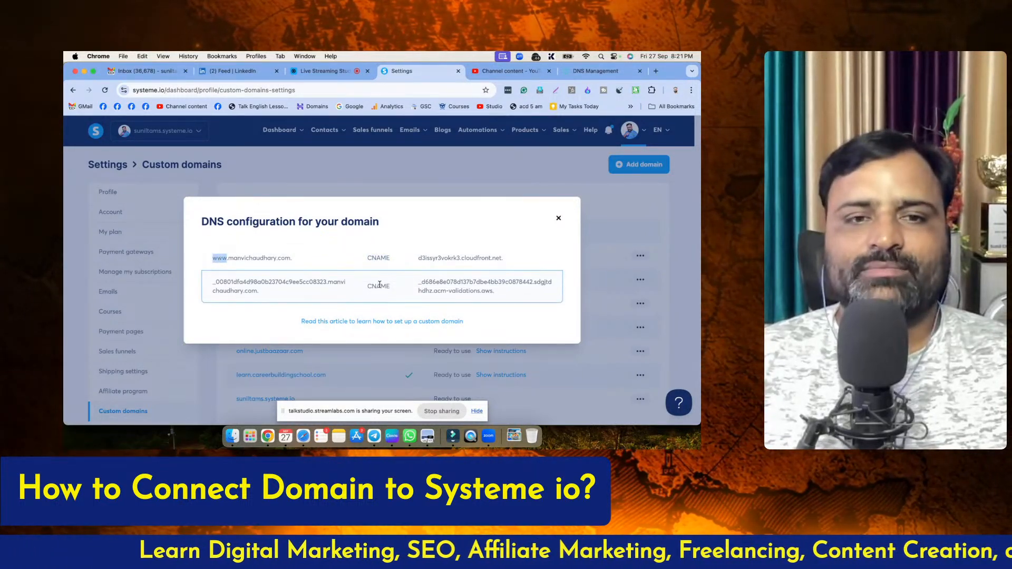
drag(211, 285, 316, 280)
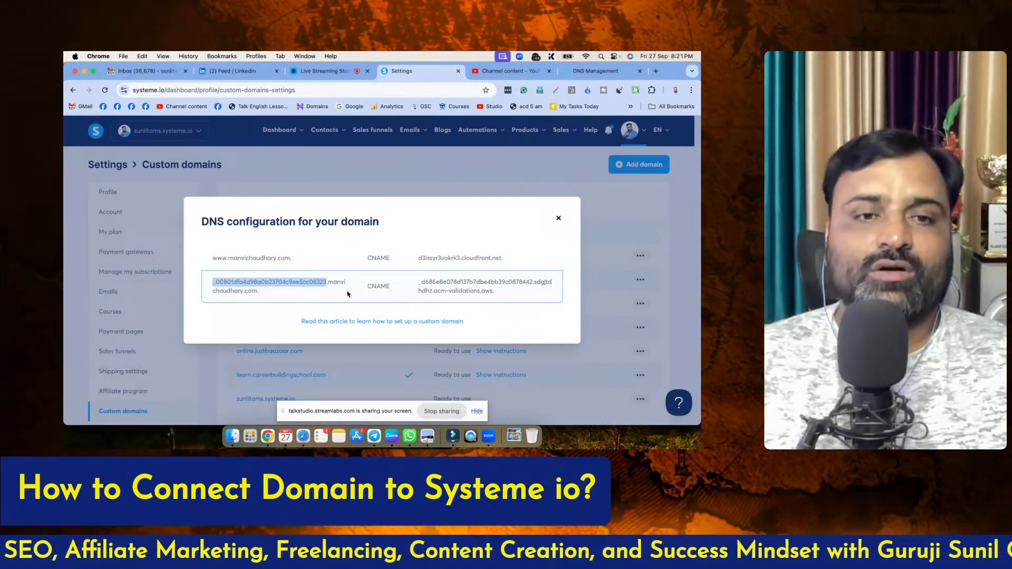
double_click(222, 258)
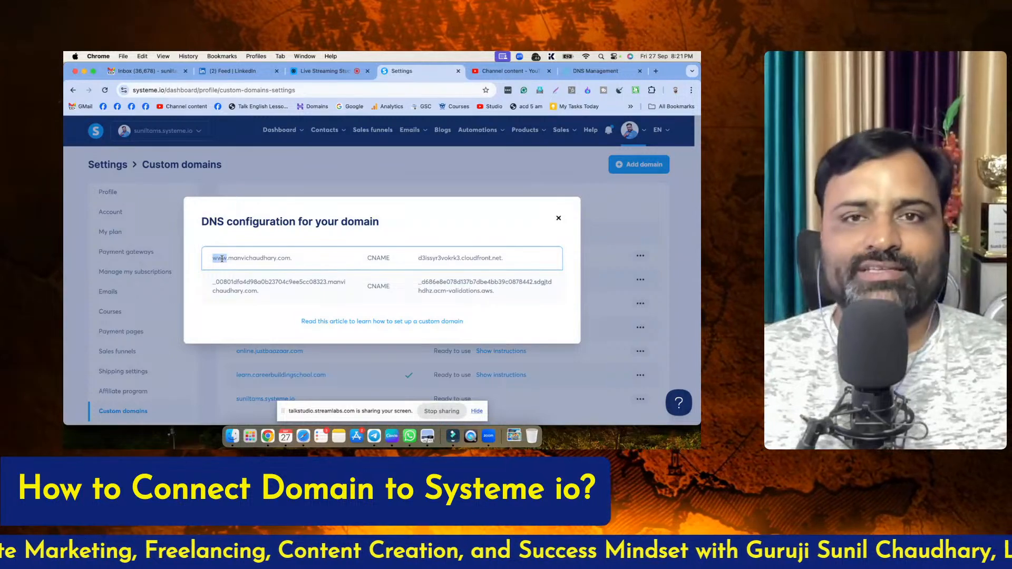
click(325, 70)
double_click(490, 241)
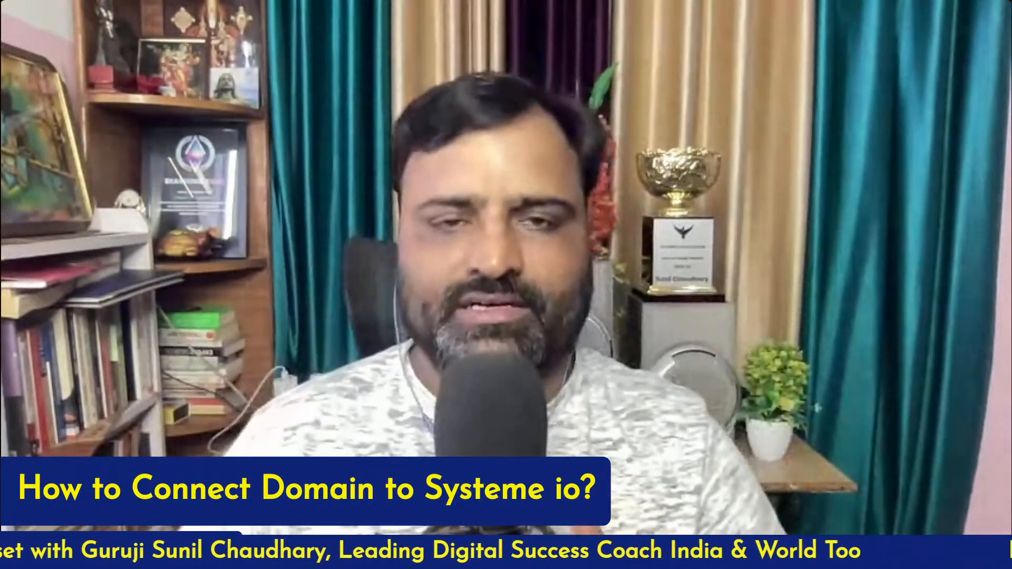
double_click(490, 241)
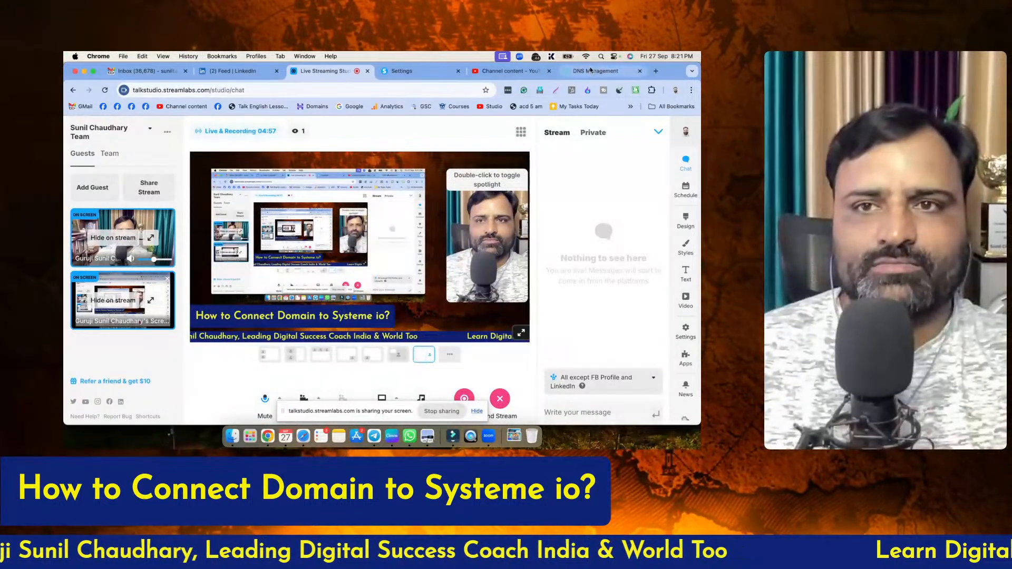
Return to the systeme.io DNS configuration and copy the www host part of the first CNAME record
click(594, 72)
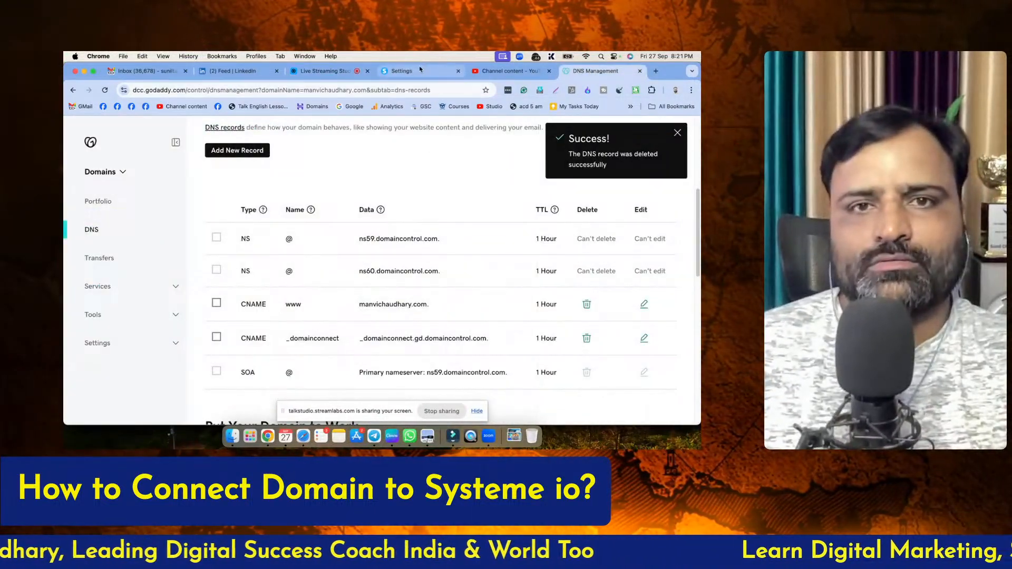
click(402, 70)
double_click(214, 258)
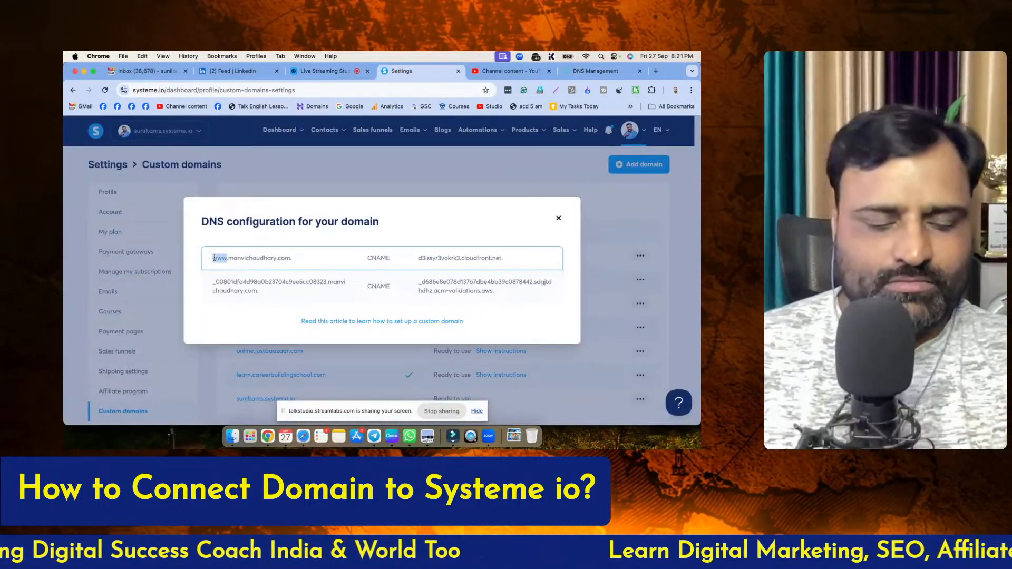
drag(209, 262, 272, 259)
click(218, 259)
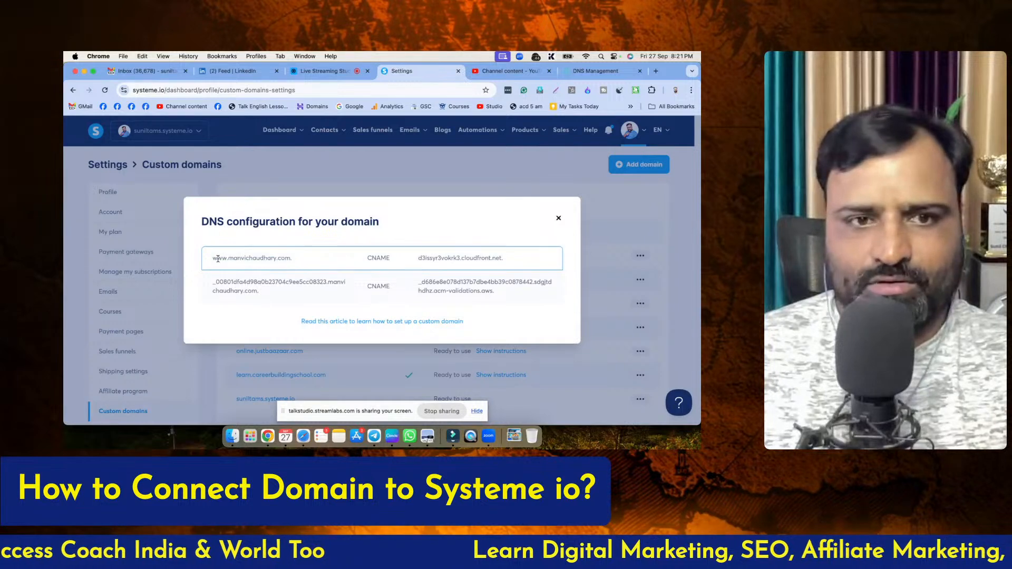
click(596, 71)
click(239, 153)
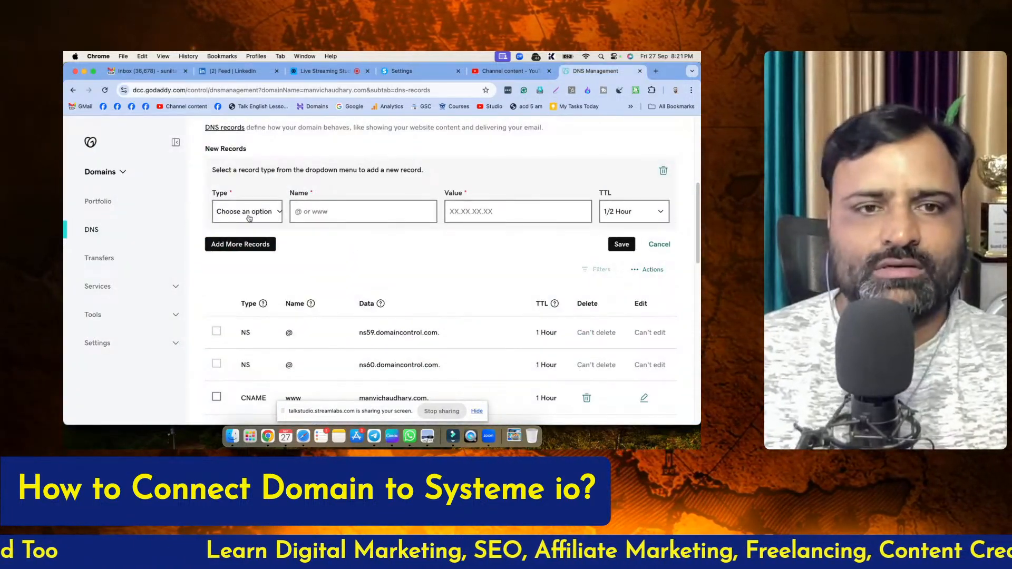
click(252, 214)
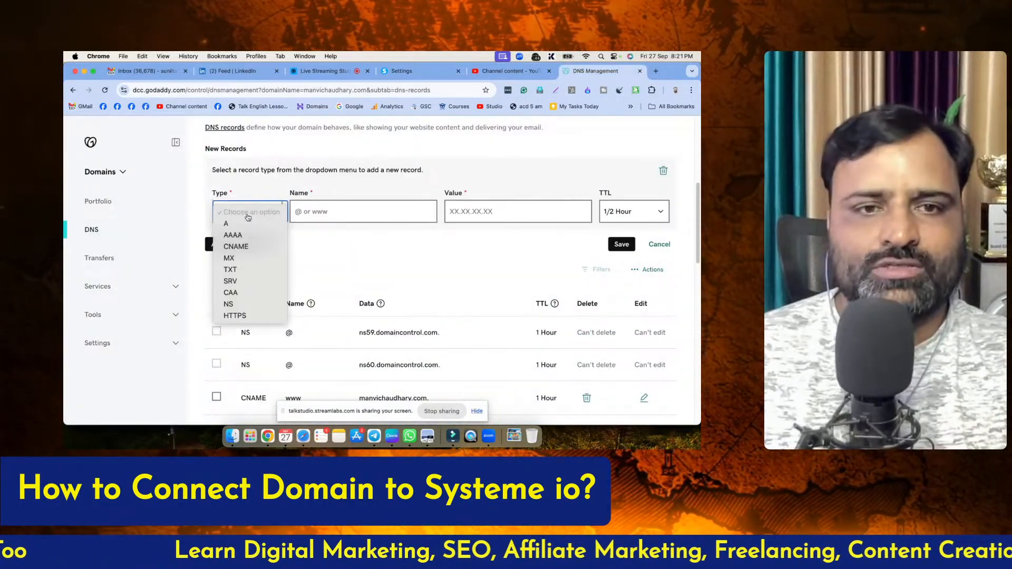
click(248, 247)
click(323, 211)
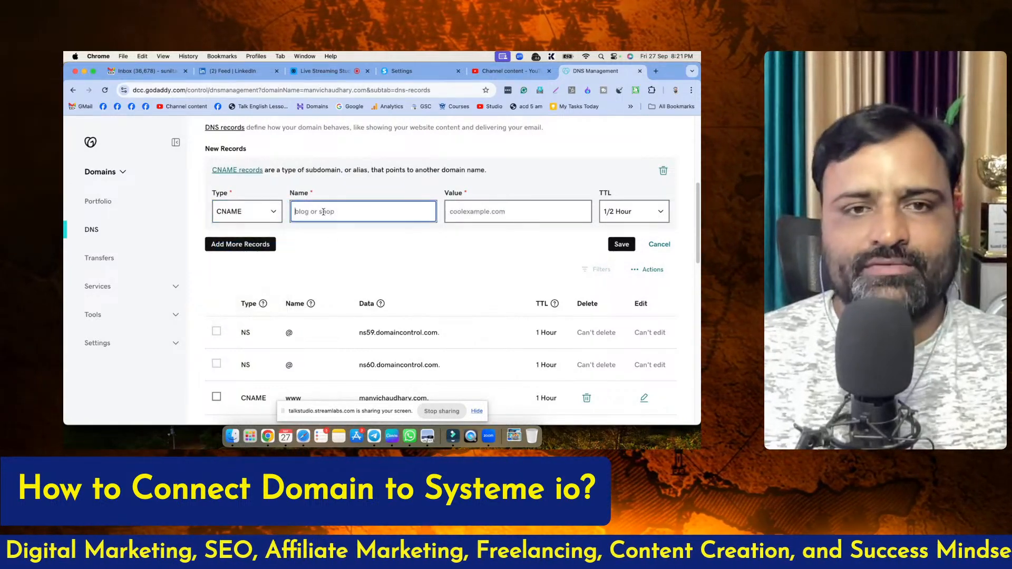
Copy the first record's target from systeme.io, enter d3issyr3vokrk3.cloudfront.net. as the new CNAME record's value, and try to save it
click(407, 76)
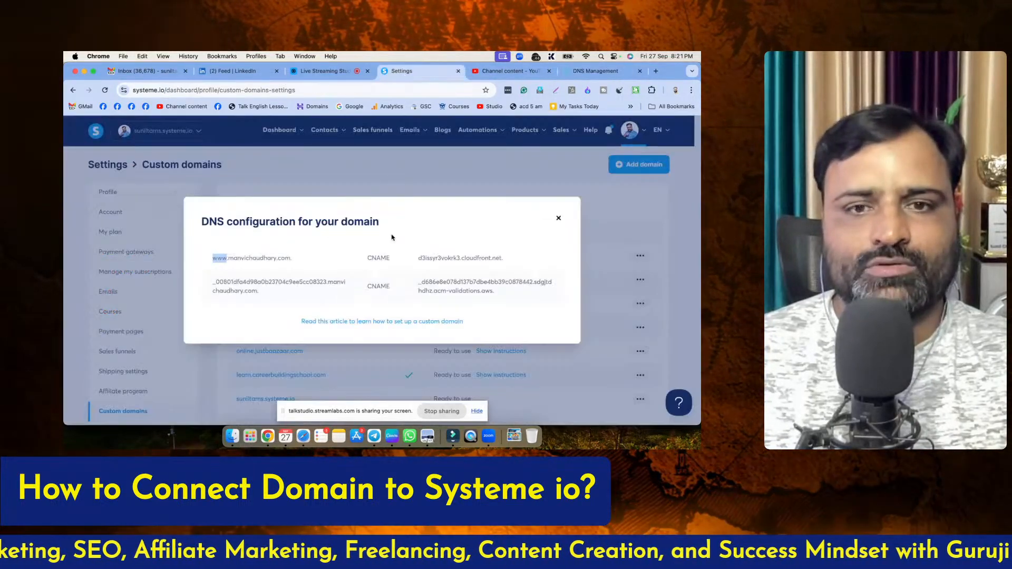
drag(418, 258, 514, 262)
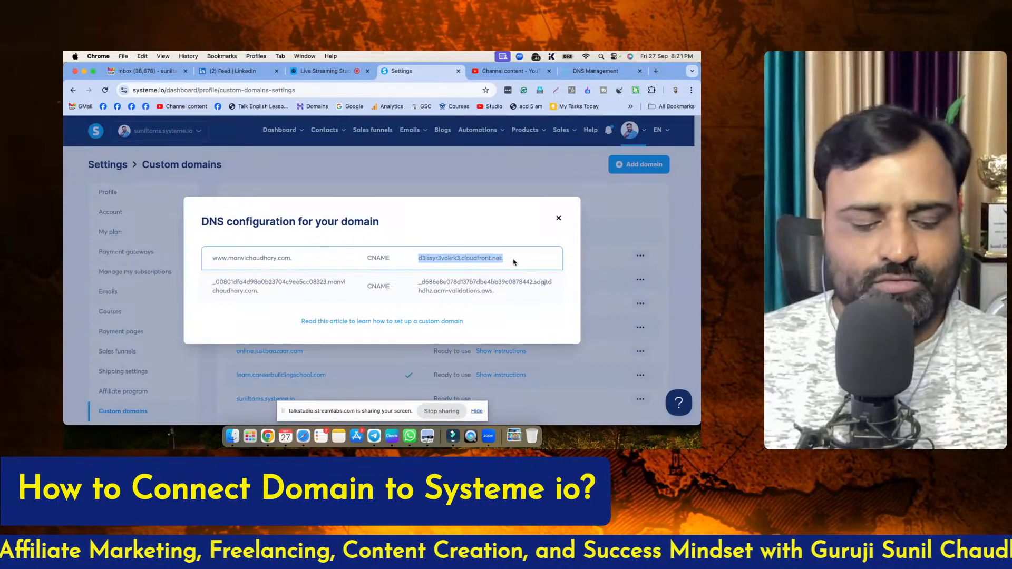
click(596, 71)
click(472, 212)
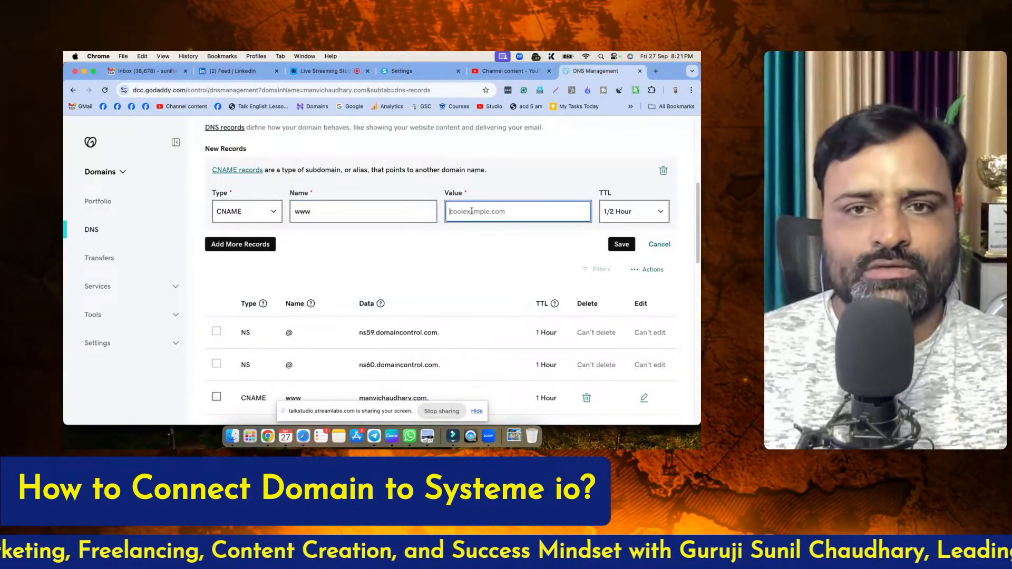
text(d3issyi3vokrk3.cloudfront.net.)
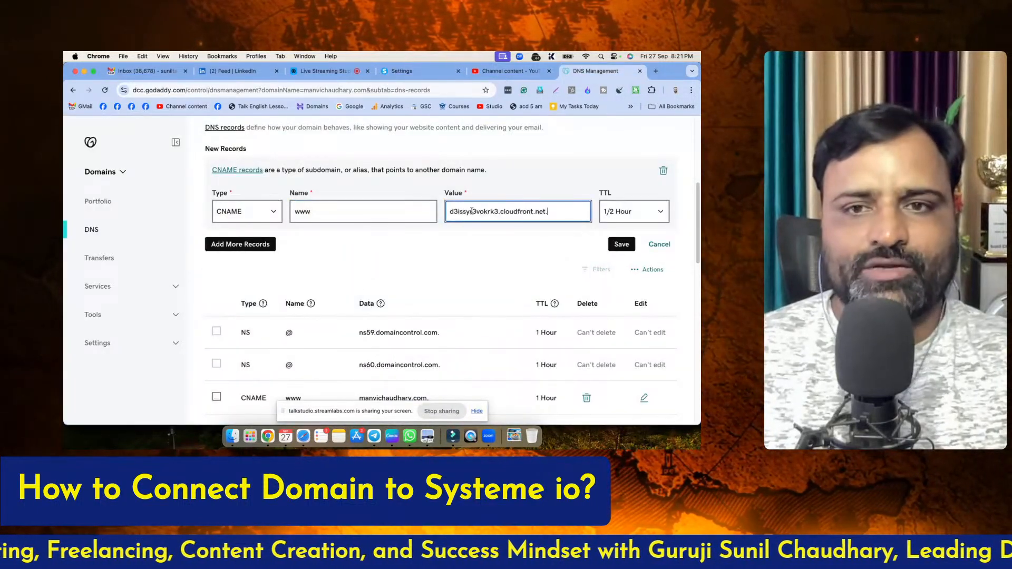
click(621, 246)
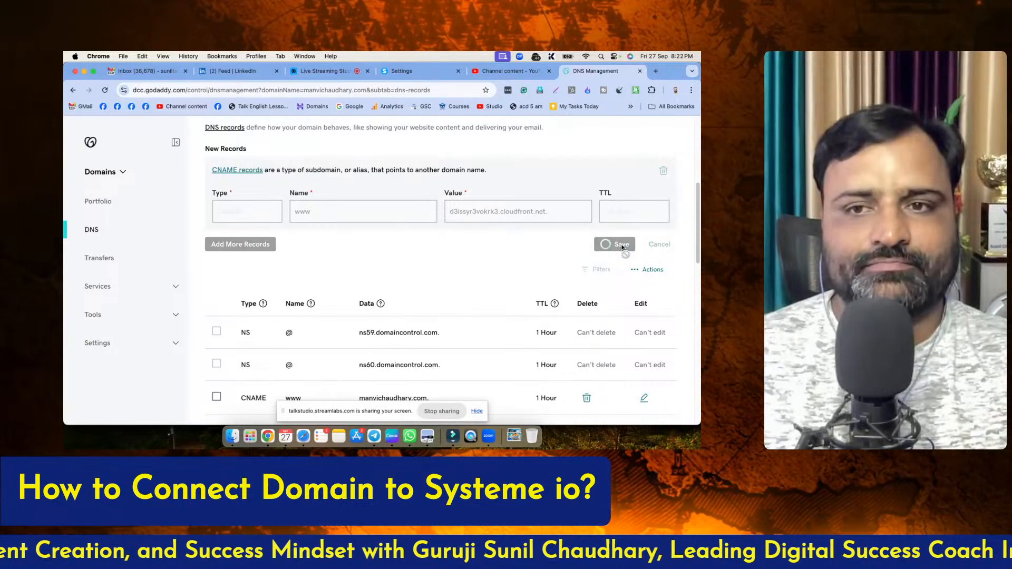
Copy the host part of the second CNAME record in the systeme.io DNS configuration, leaving out the domain name
click(402, 74)
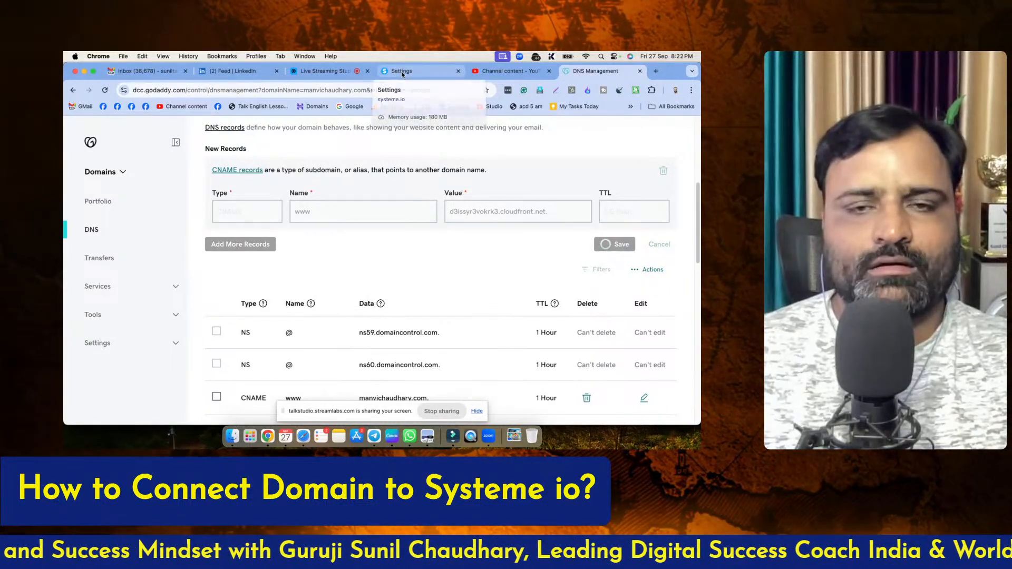
drag(218, 282, 326, 282)
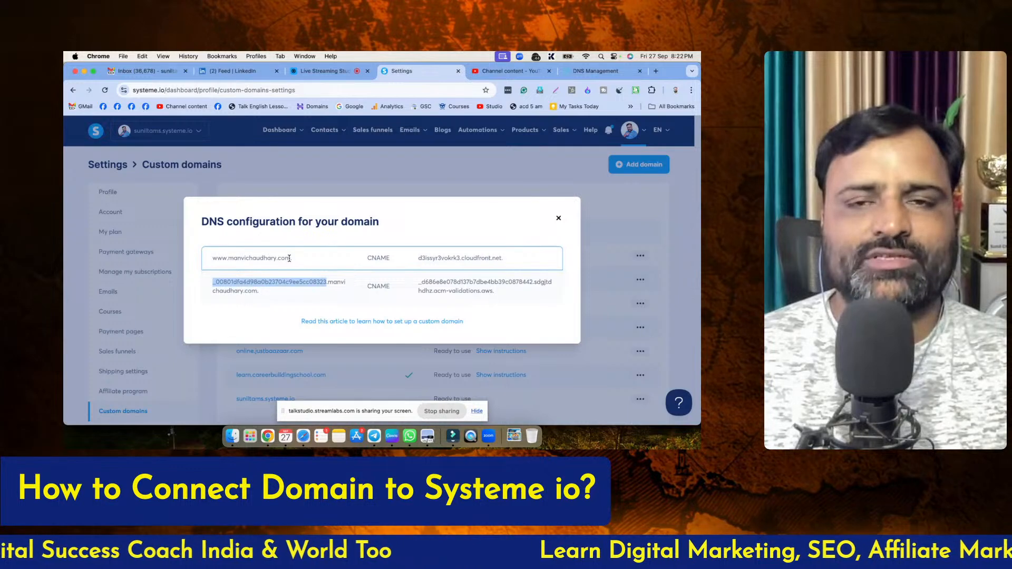
double_click(218, 259)
drag(212, 282, 327, 283)
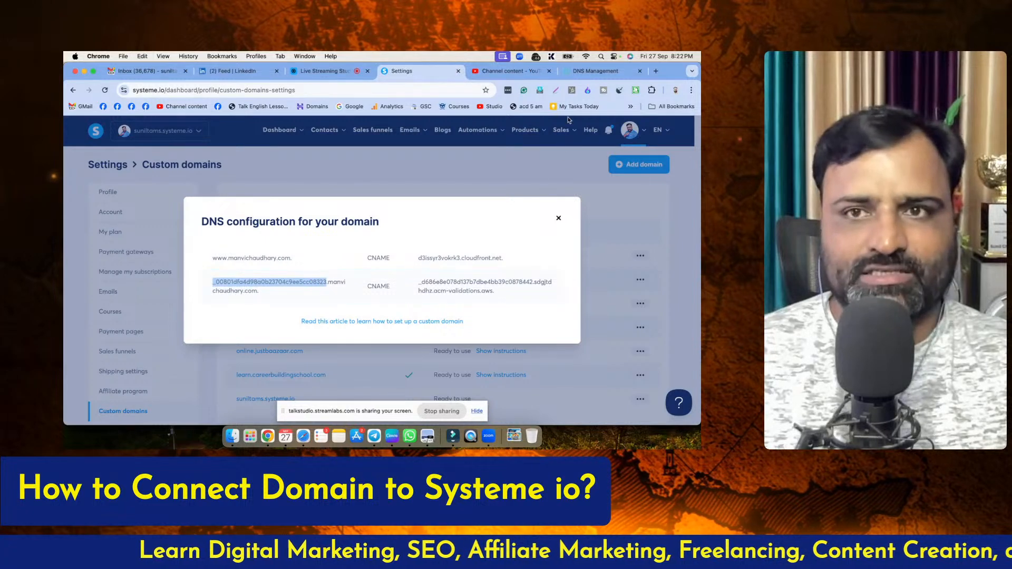
click(590, 74)
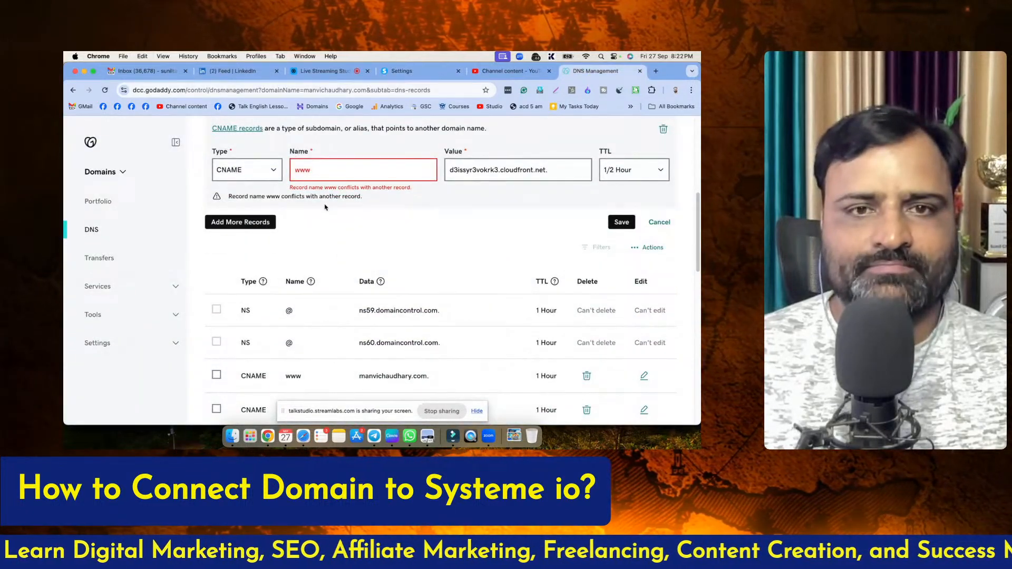
scroll(372, 238, up, 2)
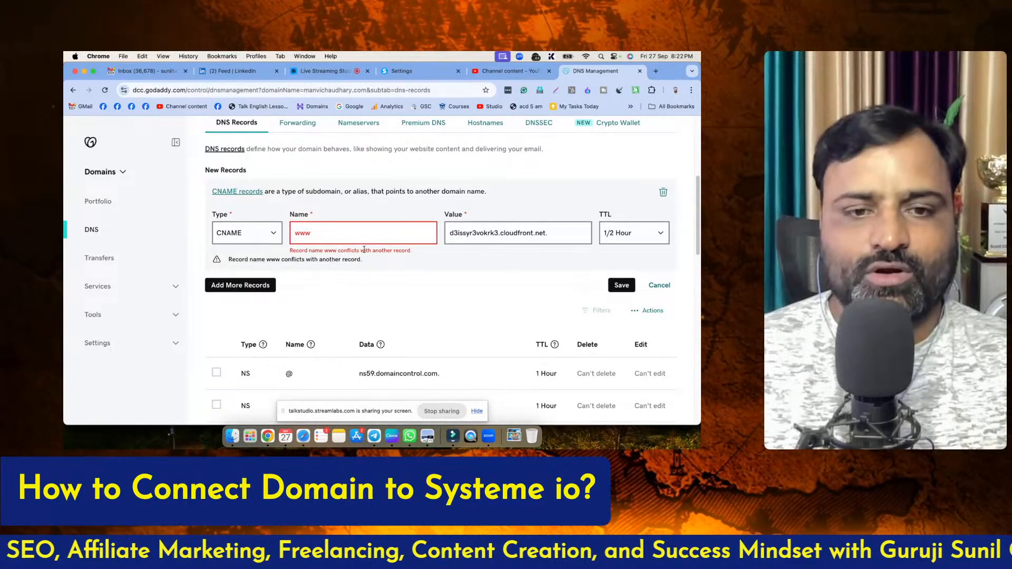
scroll(362, 250, down, 4)
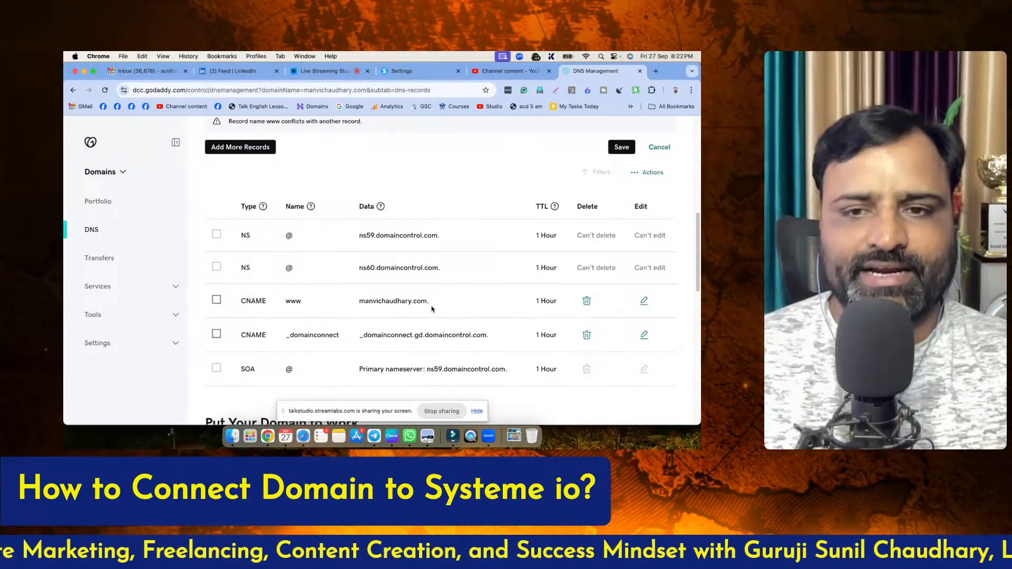
click(587, 300)
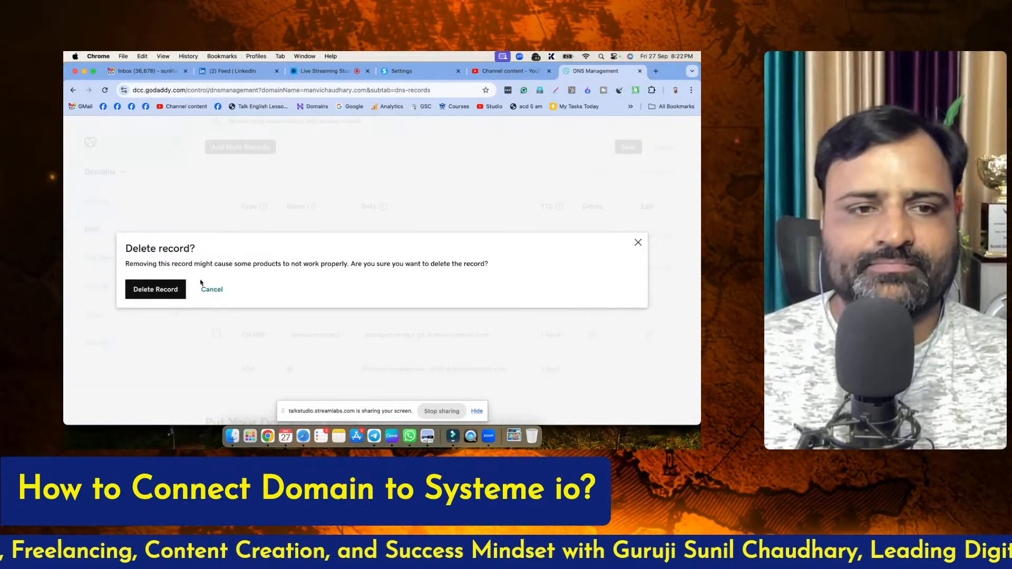
click(164, 289)
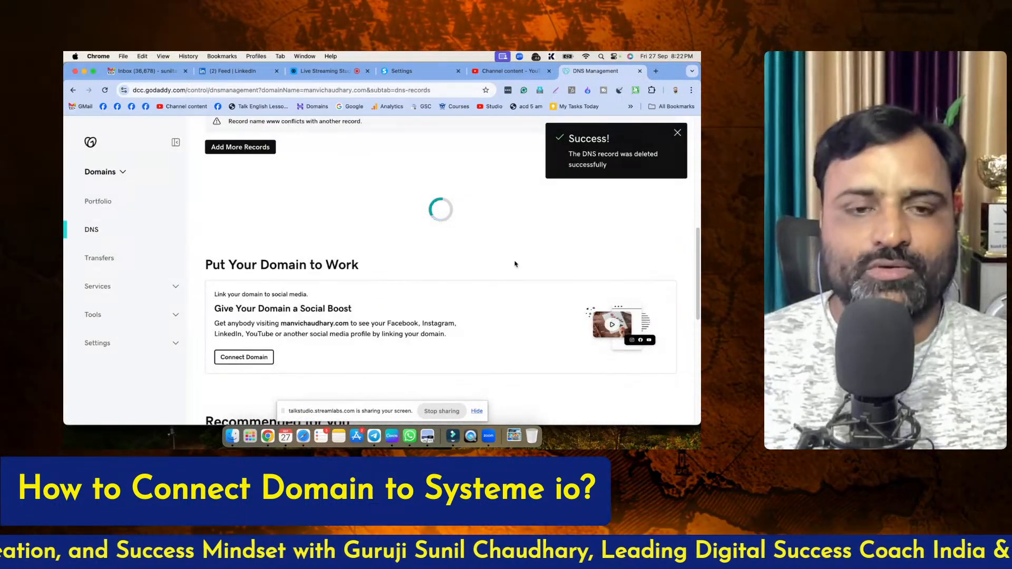
Save the pending www CNAME record with the cloudfront.net value and dismiss the notification
scroll(506, 312, up, 3)
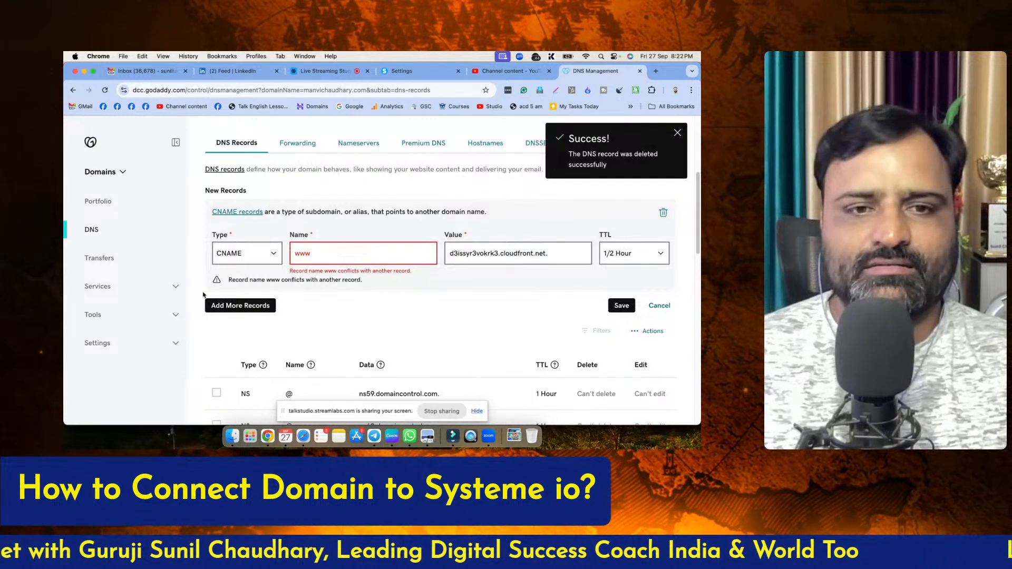
click(624, 307)
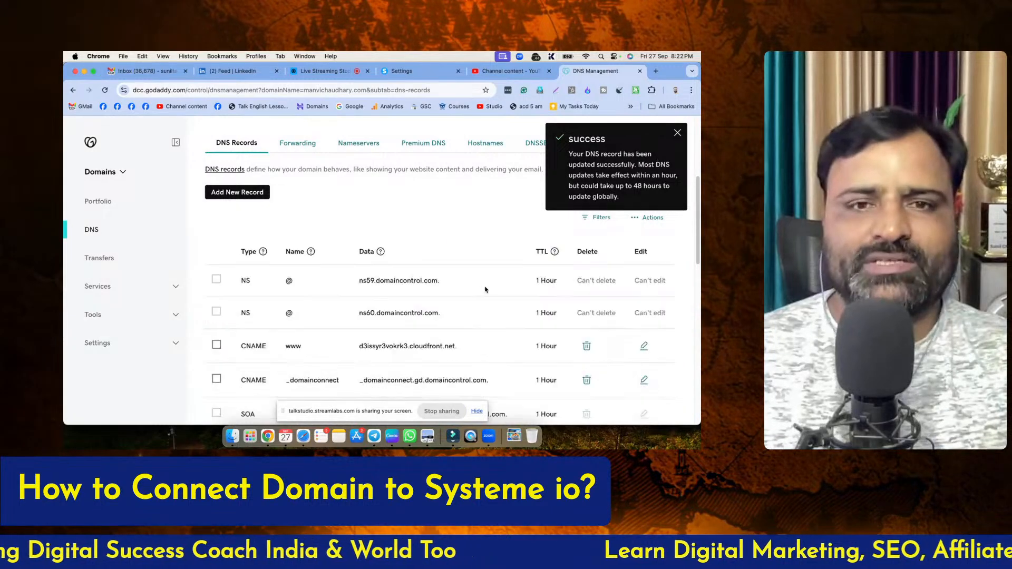
click(678, 132)
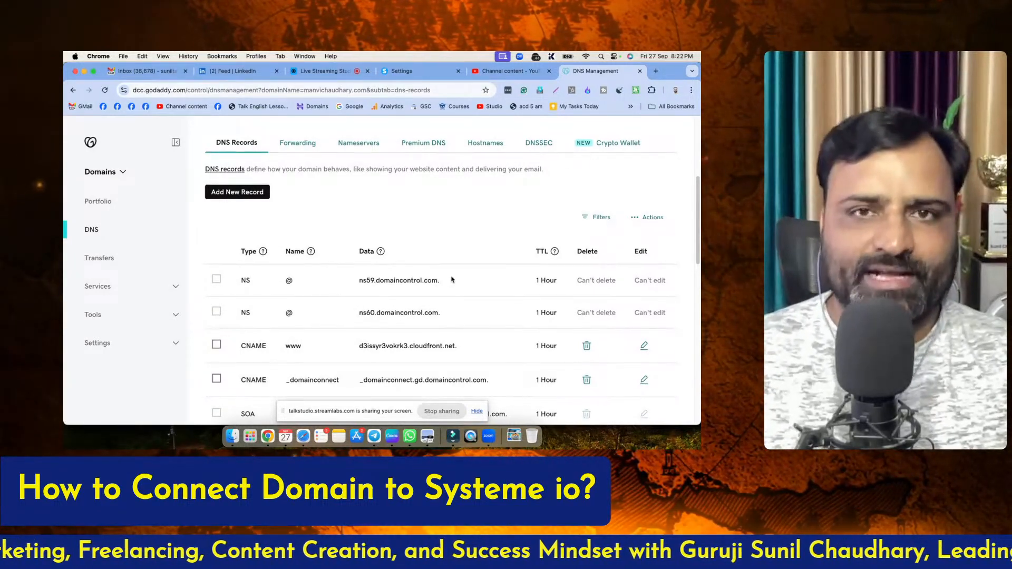
scroll(449, 281, down, 1)
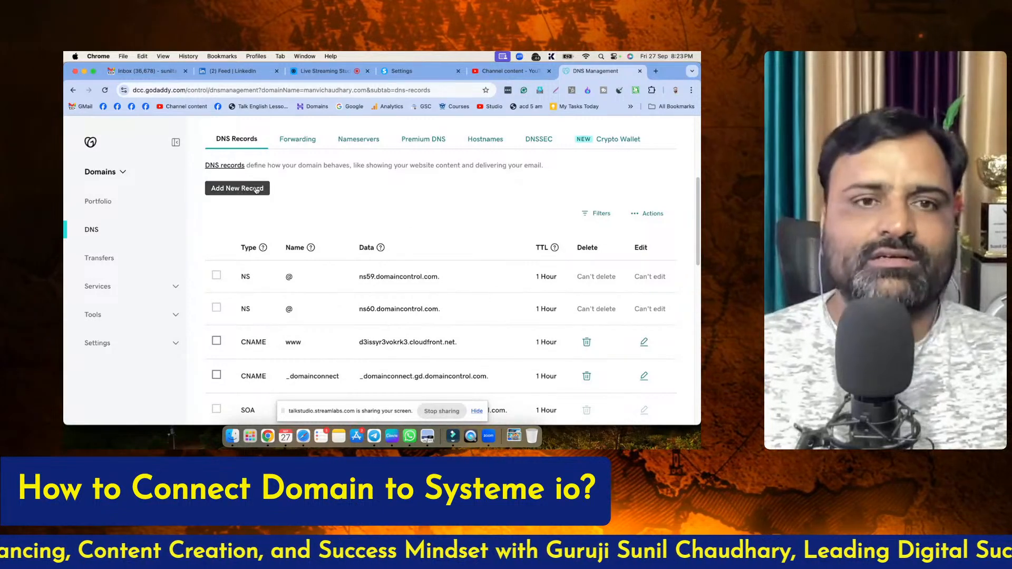
Start a new CNAME record in GoDaddy and enter the copied host part of systeme.io's second record as its name
click(237, 188)
click(245, 256)
click(246, 286)
click(321, 248)
key(super+v)
key(super+Tab)
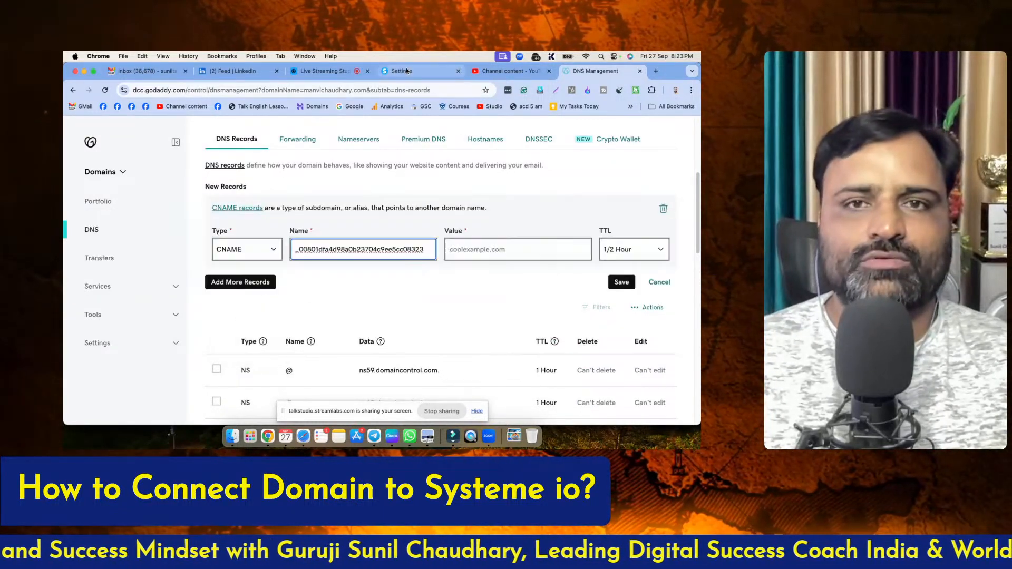
Copy the second record's target ending in acm-validations.aws. from systeme.io, enter it as the new CNAME record's value, and save the record
click(405, 71)
drag(419, 282, 506, 294)
key(super+c)
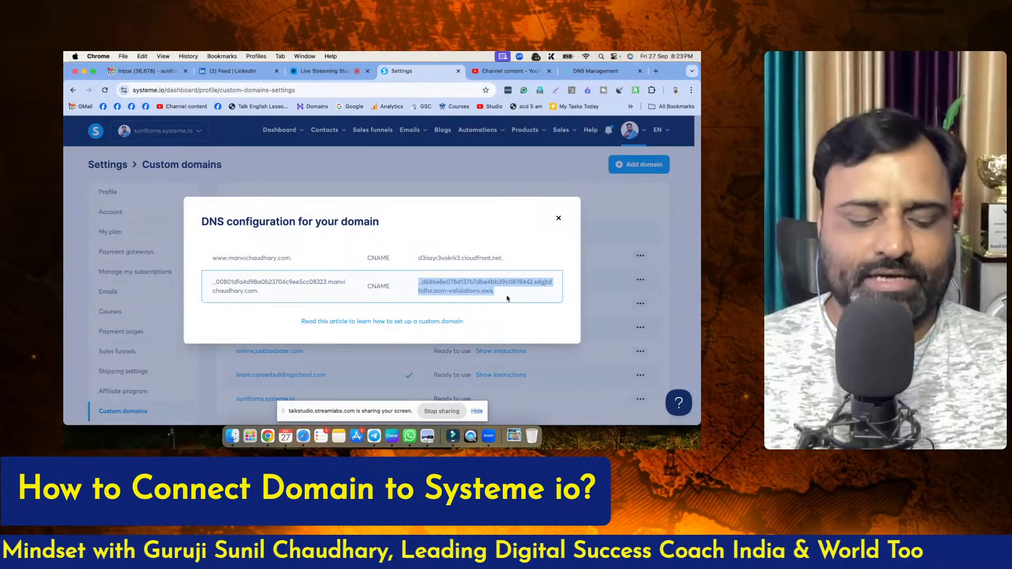
click(590, 73)
click(484, 247)
key(super+v)
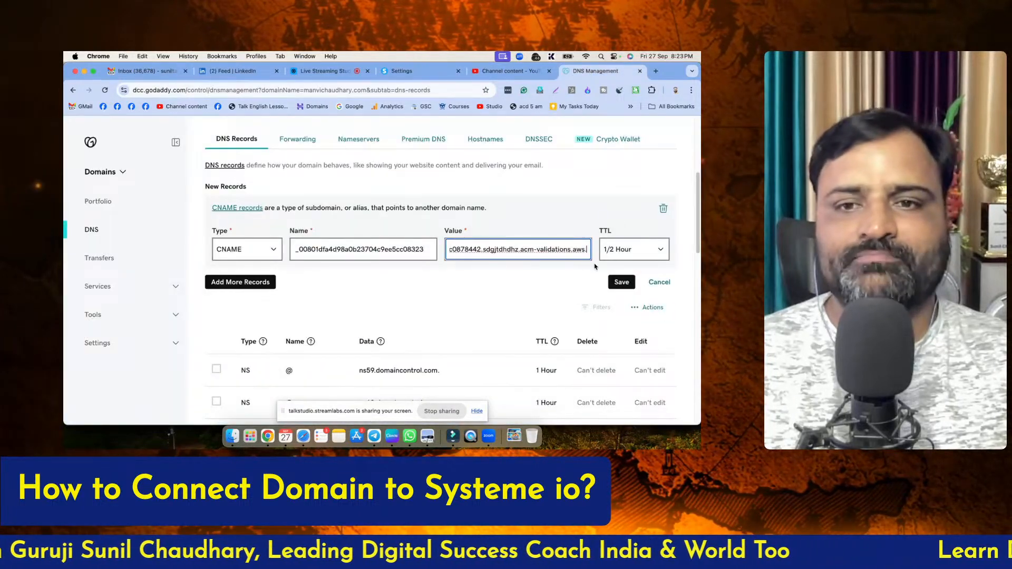
click(620, 283)
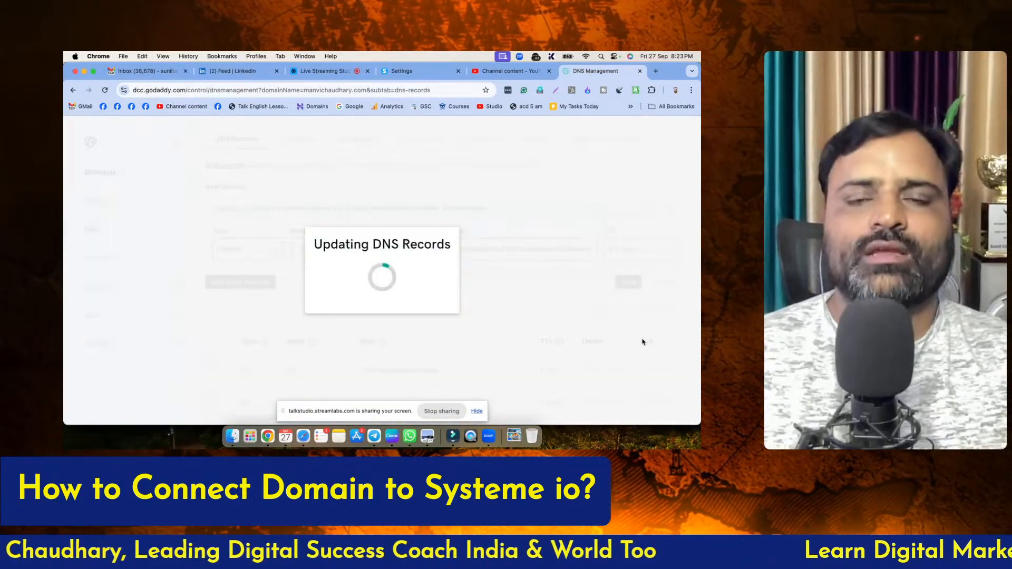
Look up "systeme error justbaazaar" in a new browser tab and open the suggested article on resolving the CAA error for Systeme.io domains
click(330, 77)
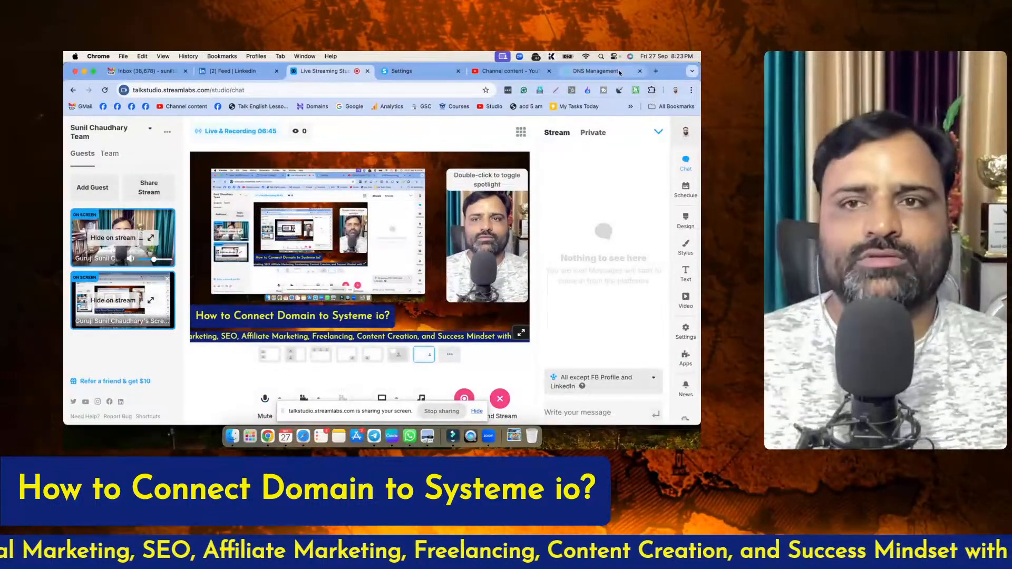
key(super+t)
click(348, 89)
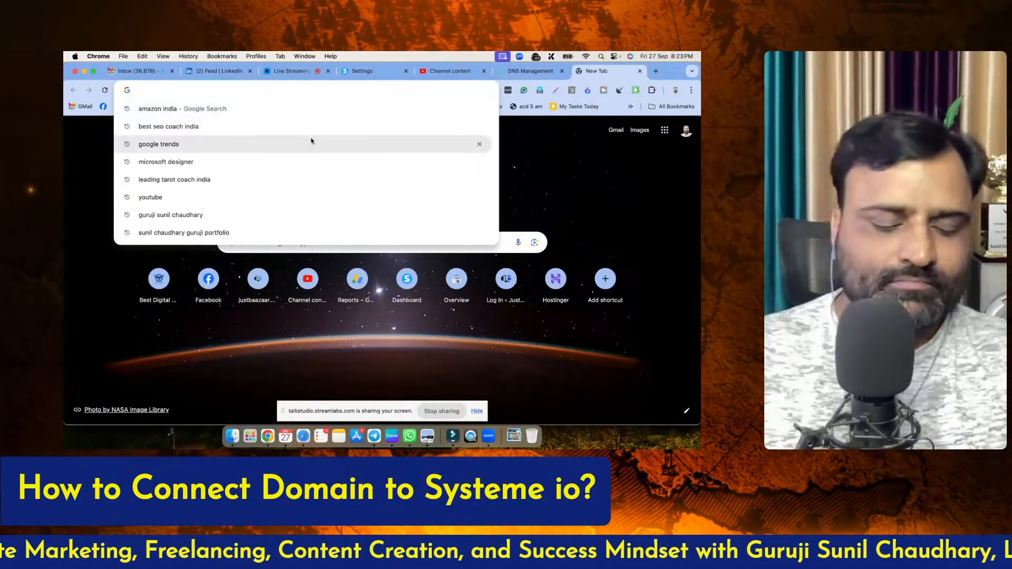
text(systeme error justbaazaar)
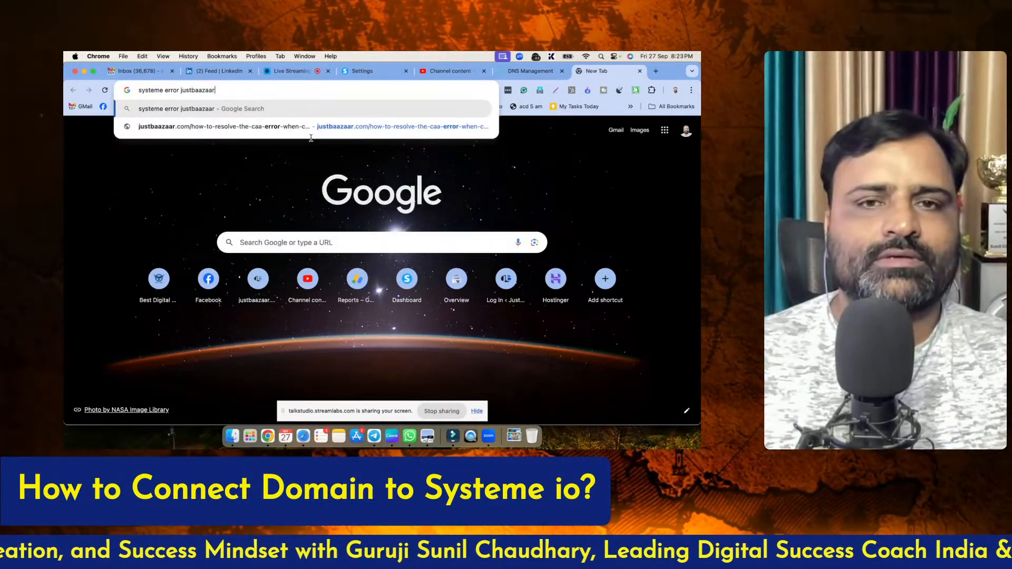
click(313, 128)
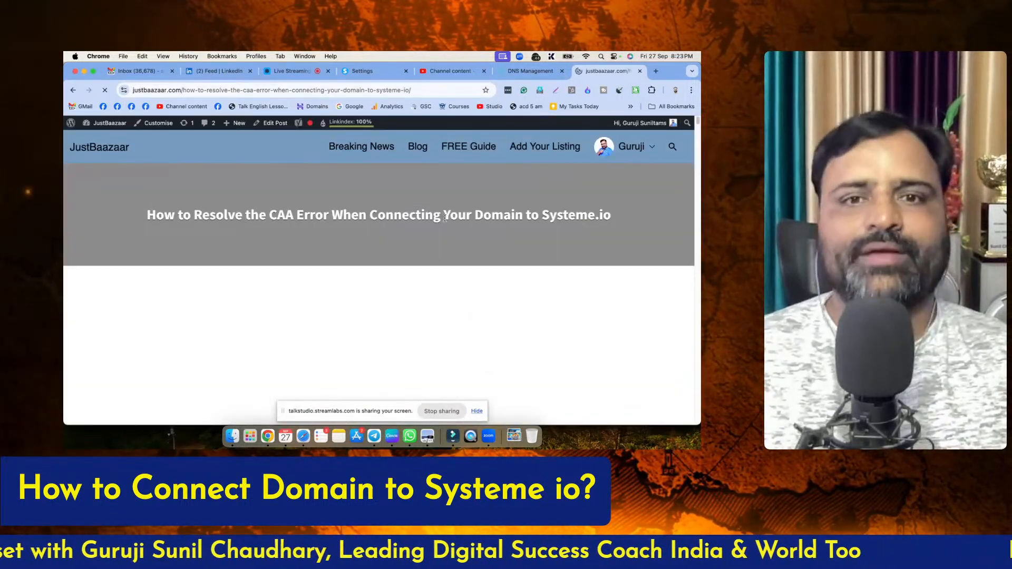
drag(269, 214, 328, 215)
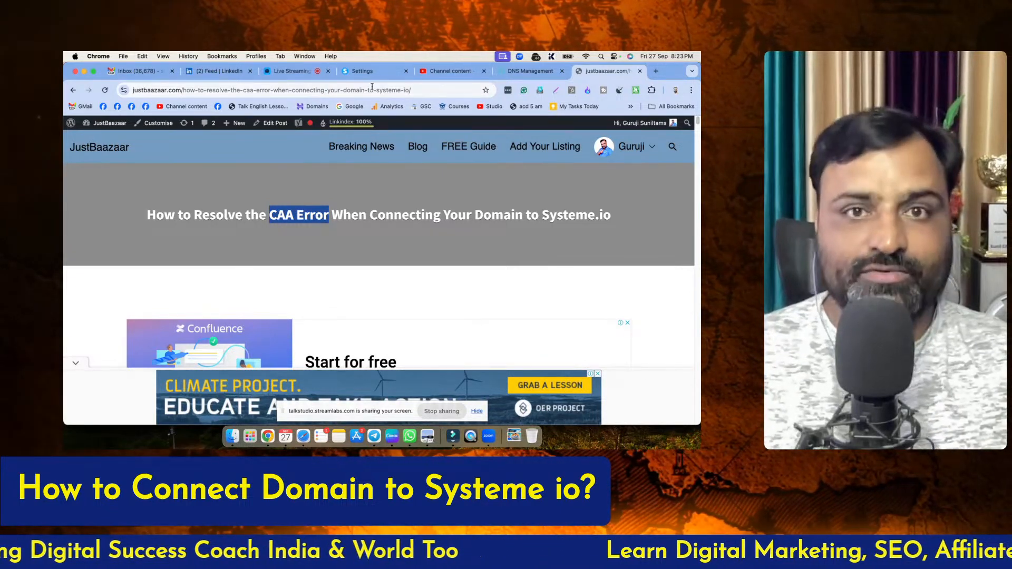
Return to systeme.io's custom domains settings and close the DNS configuration dialog
click(369, 70)
click(558, 218)
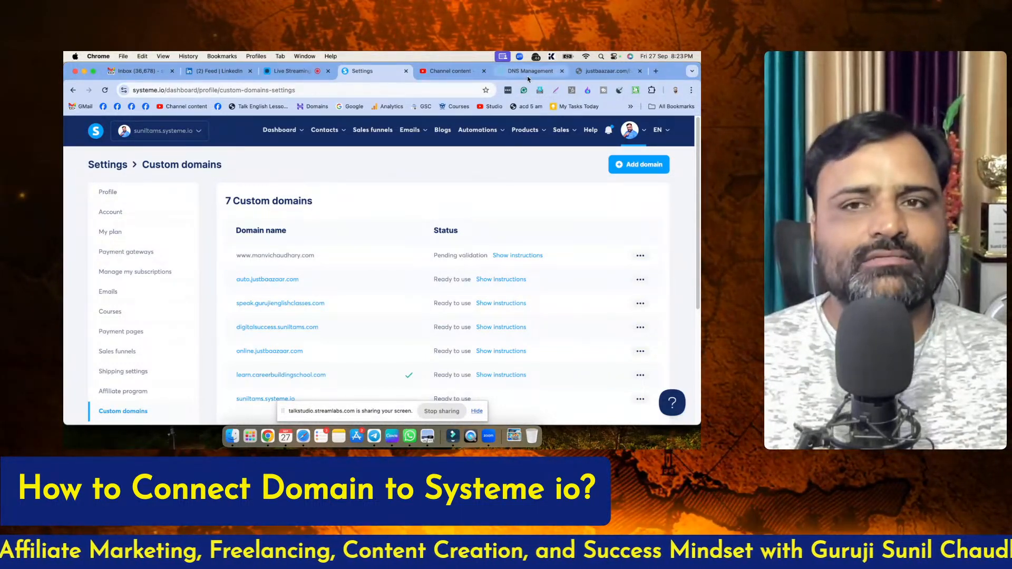
Go back to the CAA error article, collapse the ad banner, and examine the tags and values of the CAA records to add
click(599, 73)
click(635, 169)
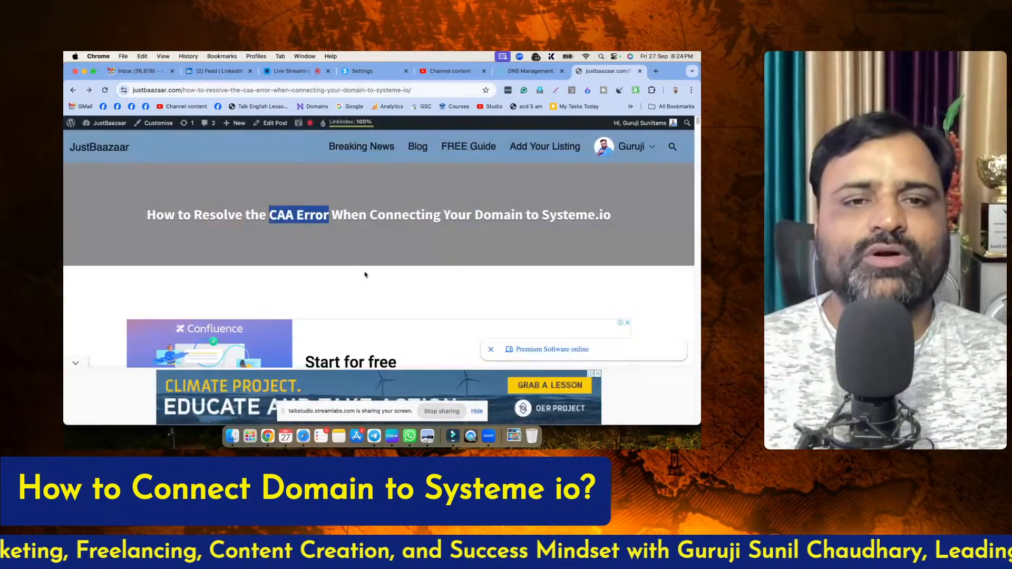
scroll(369, 282, down, 10)
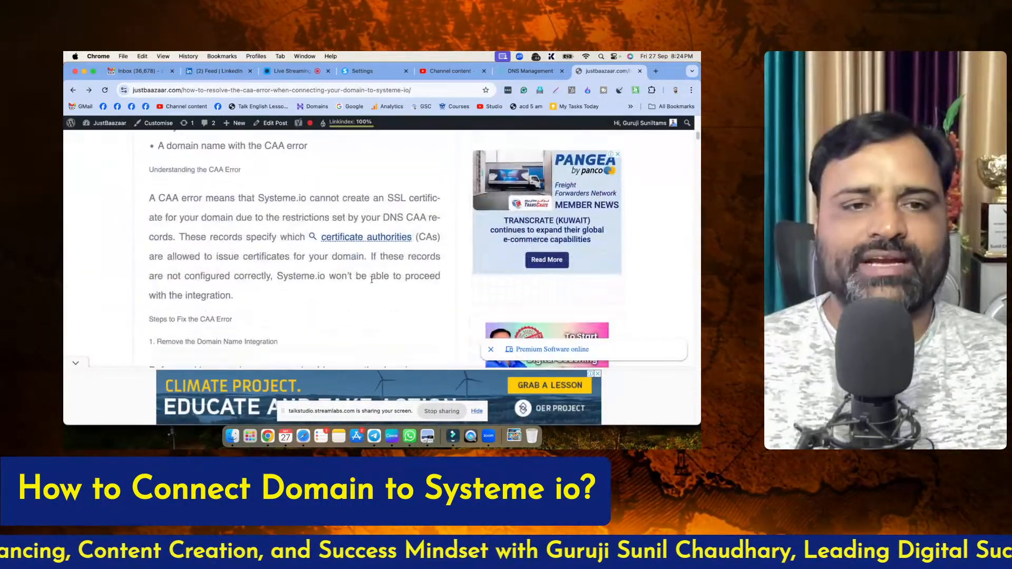
scroll(373, 282, down, 10)
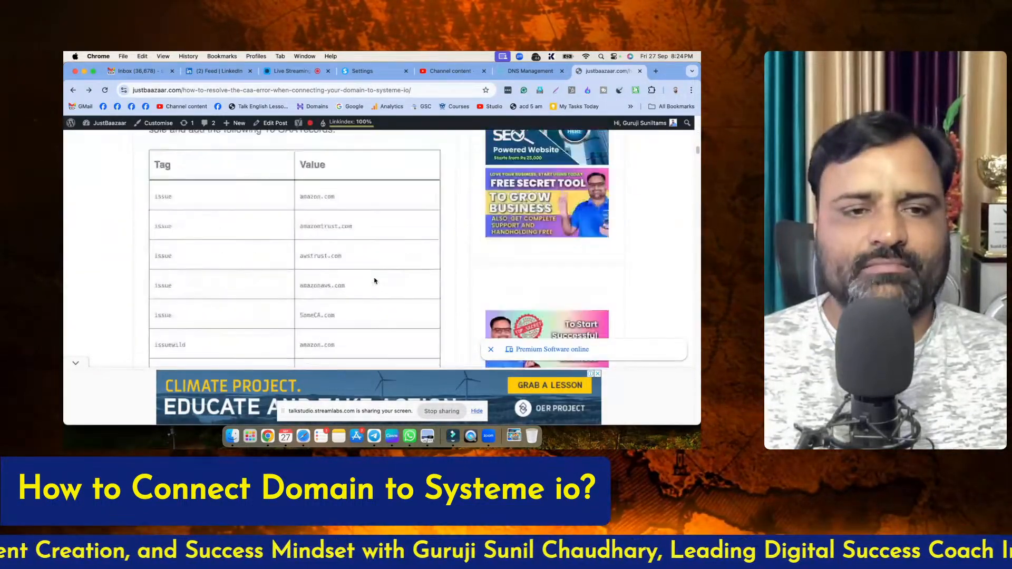
scroll(374, 281, down, 2)
scroll(185, 192, up, 3)
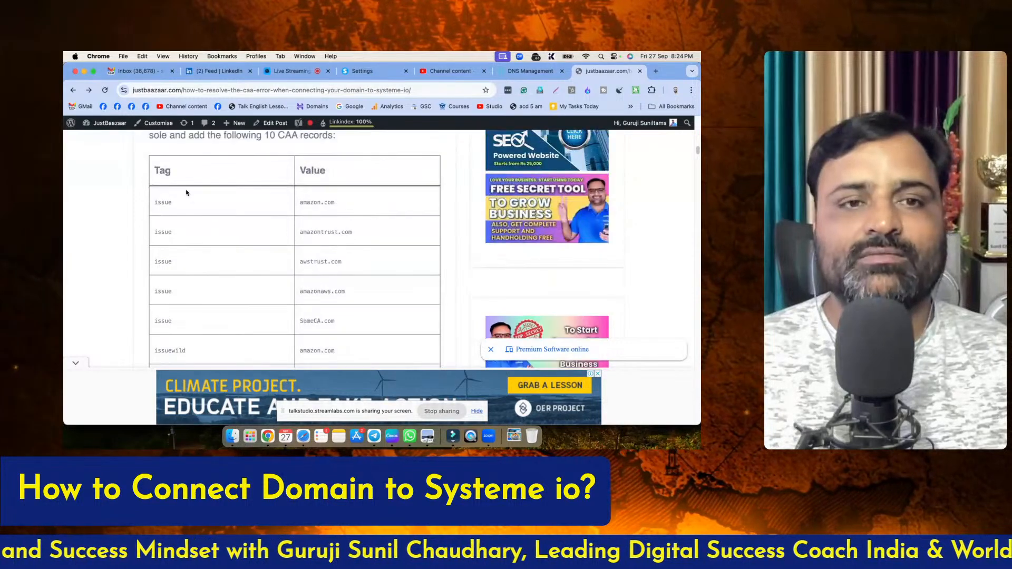
scroll(348, 253, down, 5)
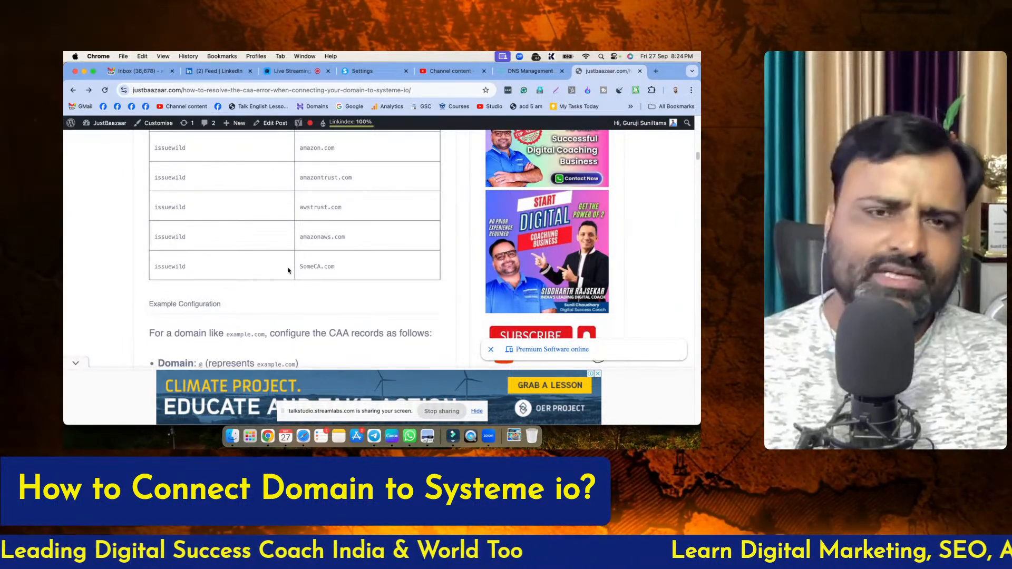
scroll(303, 267, up, 3)
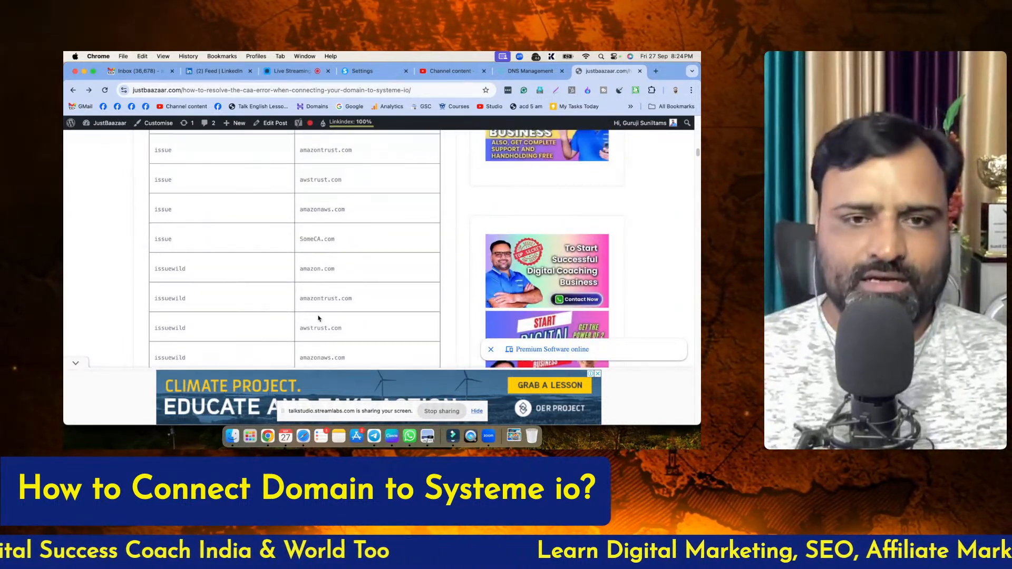
scroll(316, 322, up, 2)
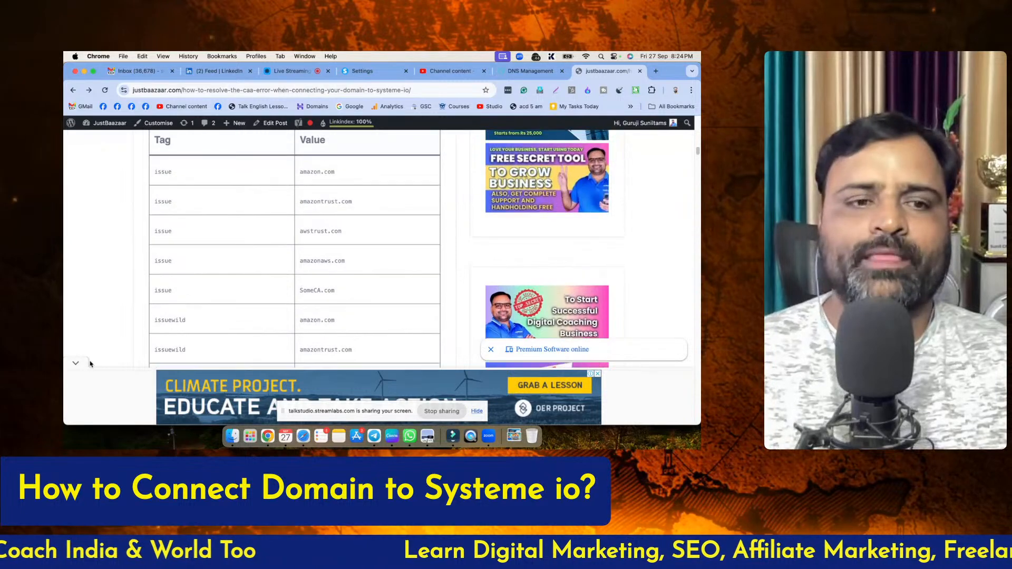
click(74, 365)
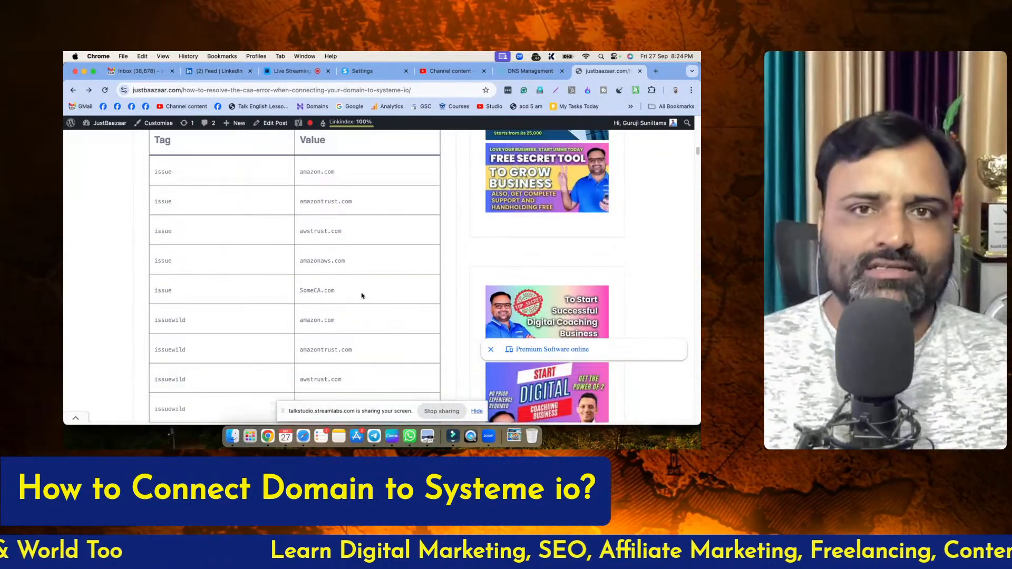
scroll(364, 297, up, 1)
scroll(368, 298, up, 1)
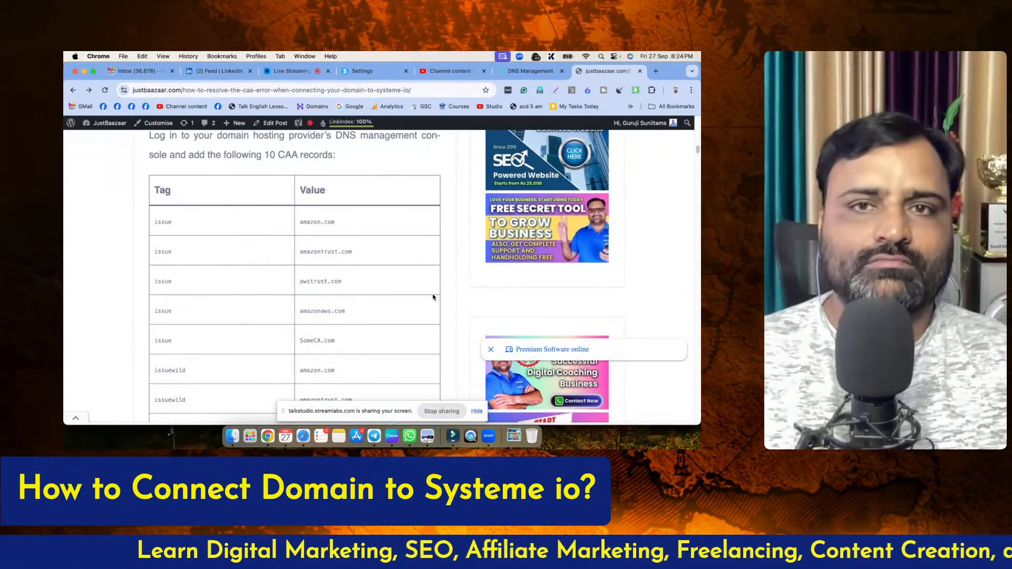
Start a new CAA record in GoDaddy's DNS records with flag 0 and tag issue
click(526, 75)
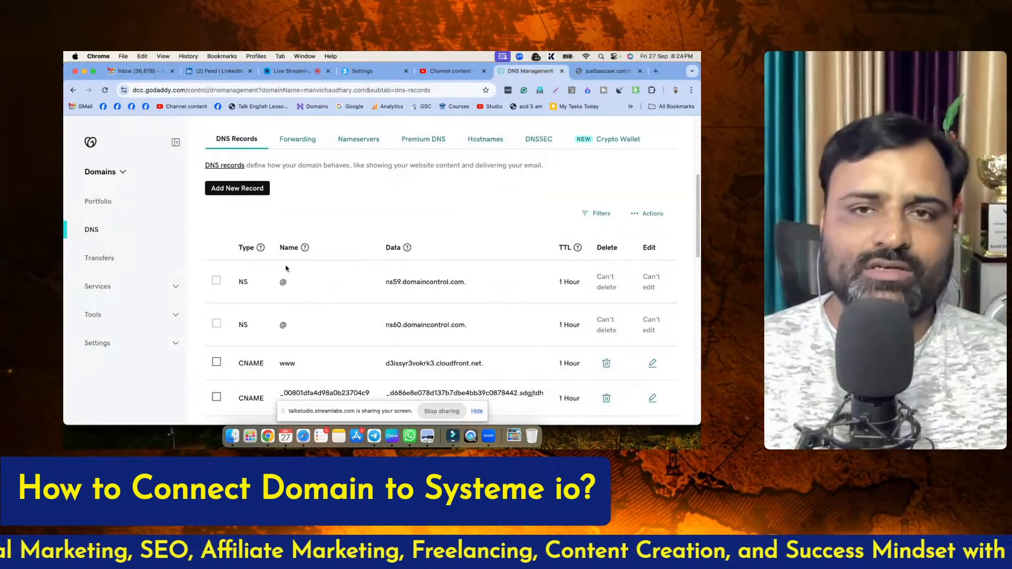
click(232, 189)
click(251, 249)
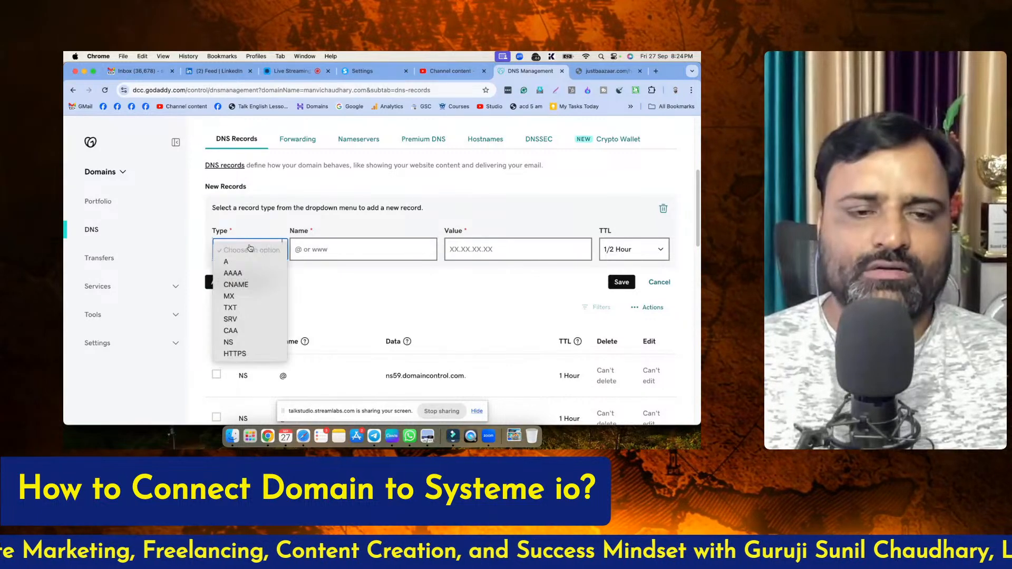
click(245, 334)
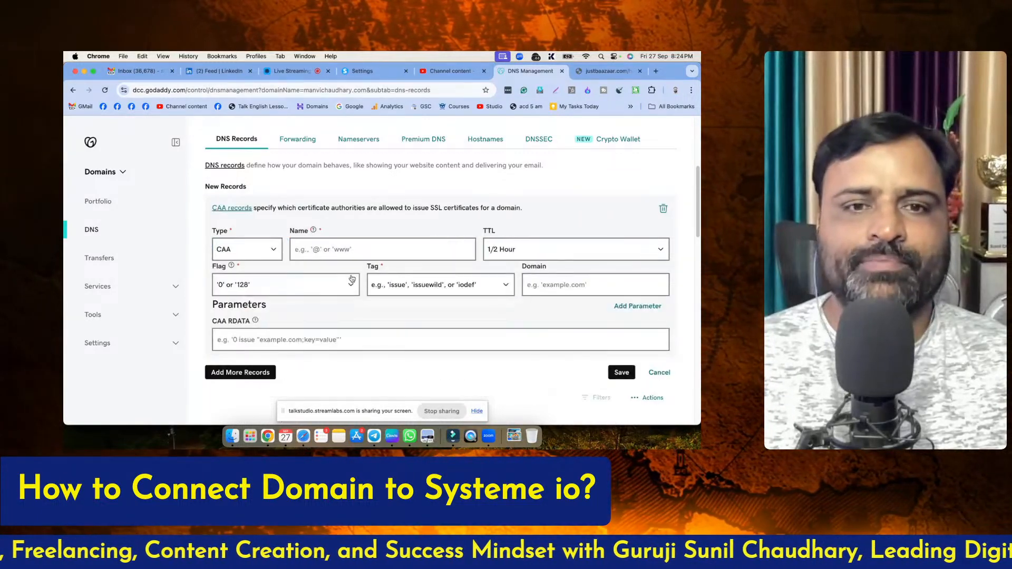
click(284, 294)
click(284, 297)
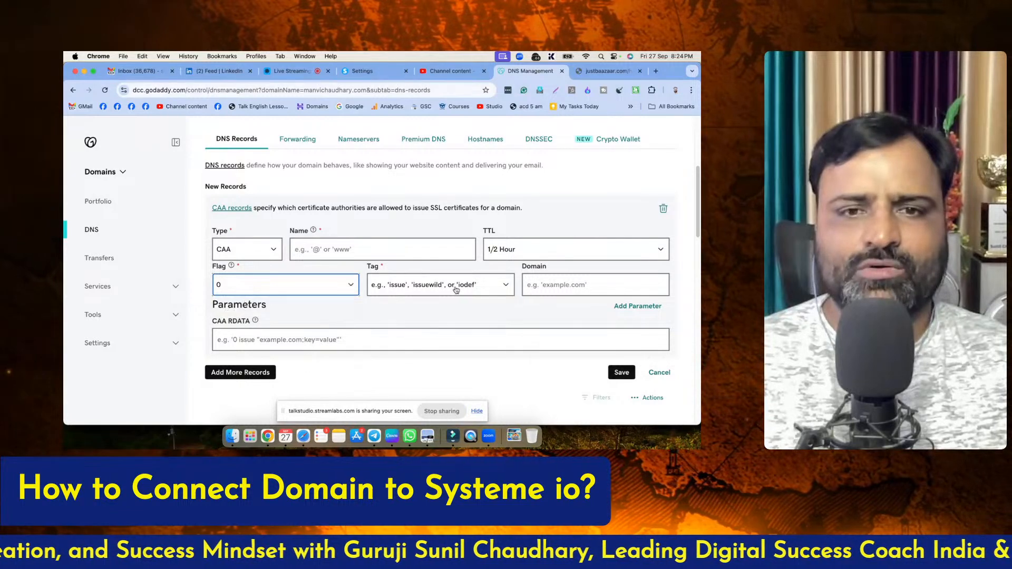
click(406, 286)
click(401, 298)
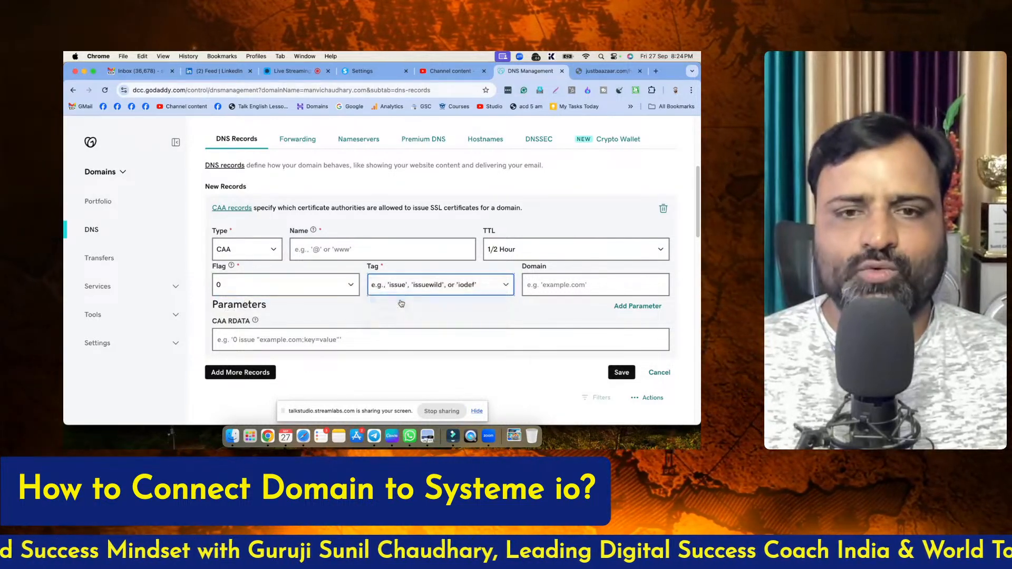
Take the first value from the article's CAA table, enter amazon.com as the new record's domain in GoDaddy, and try to save it
click(589, 72)
drag(300, 222, 322, 220)
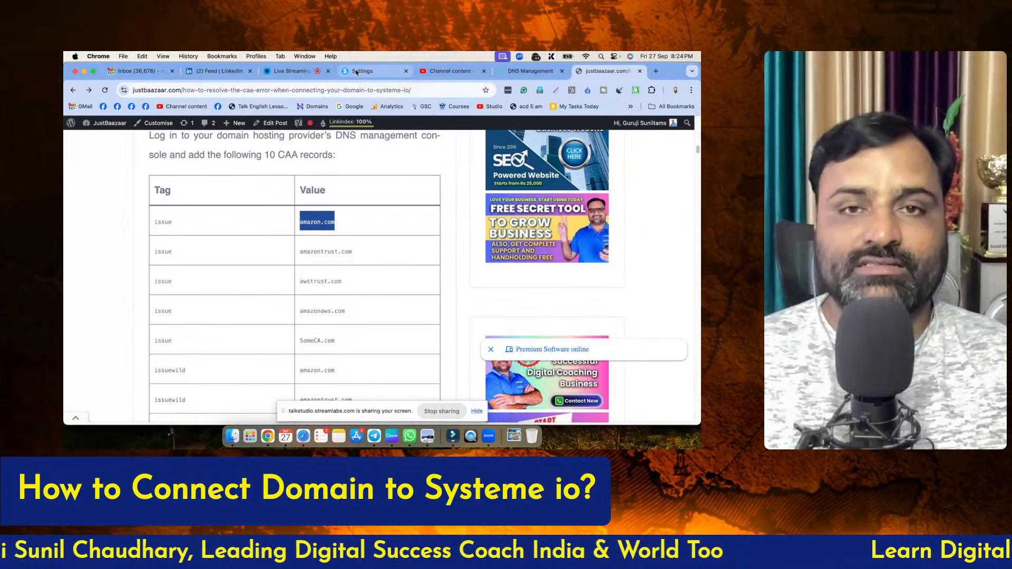
click(303, 72)
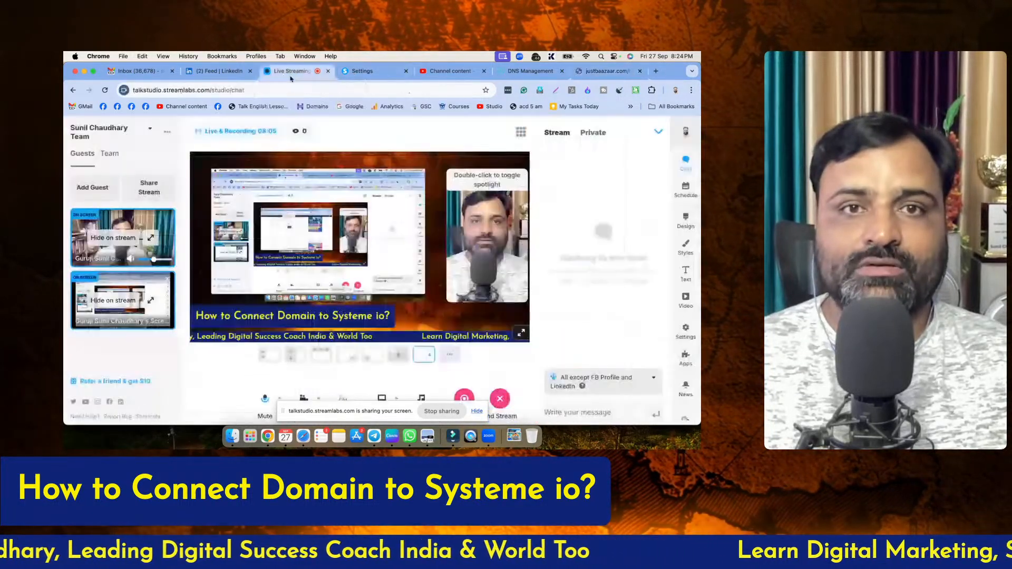
click(364, 73)
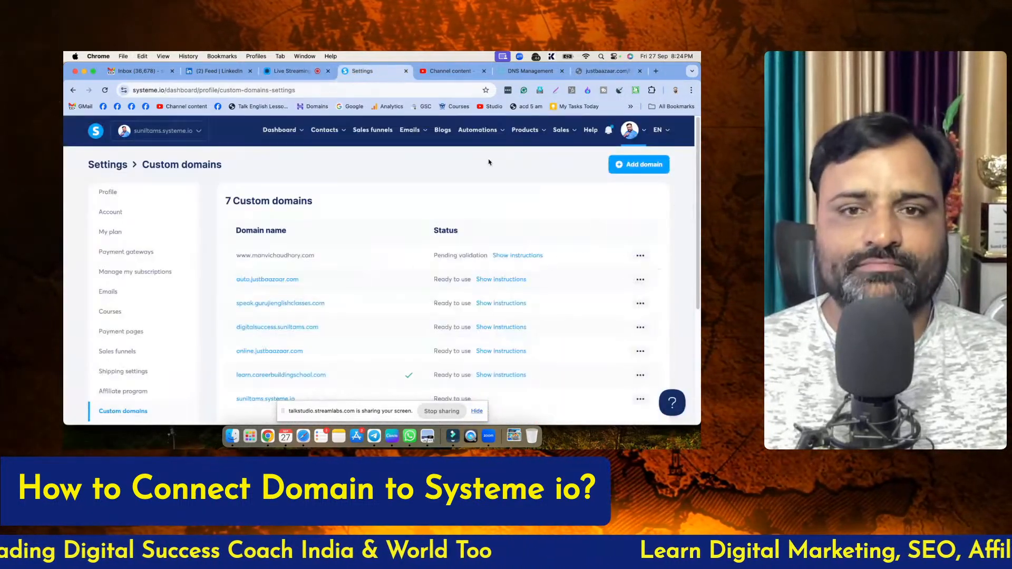
click(524, 71)
click(449, 285)
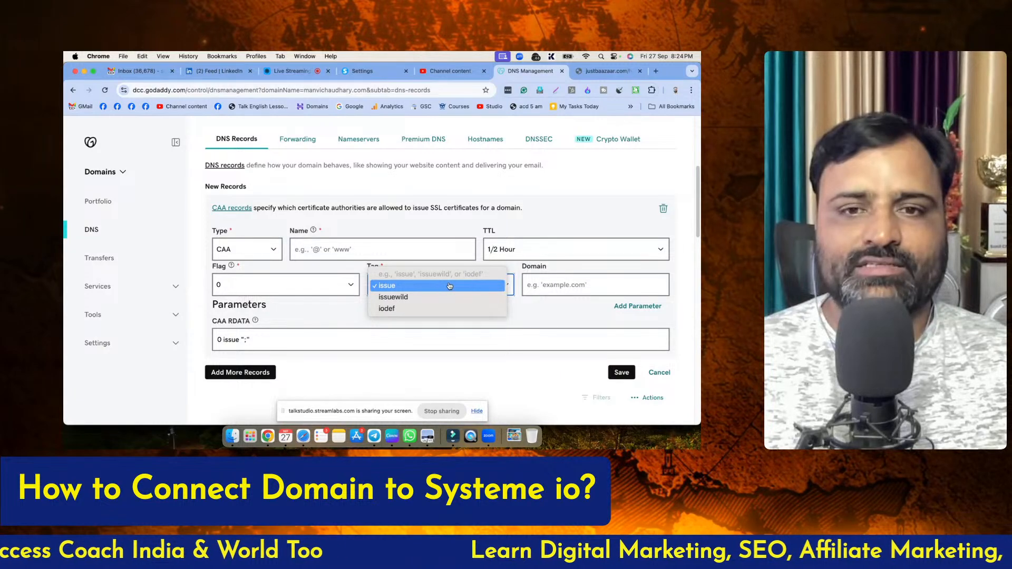
click(449, 285)
click(574, 285)
text(amazon.com)
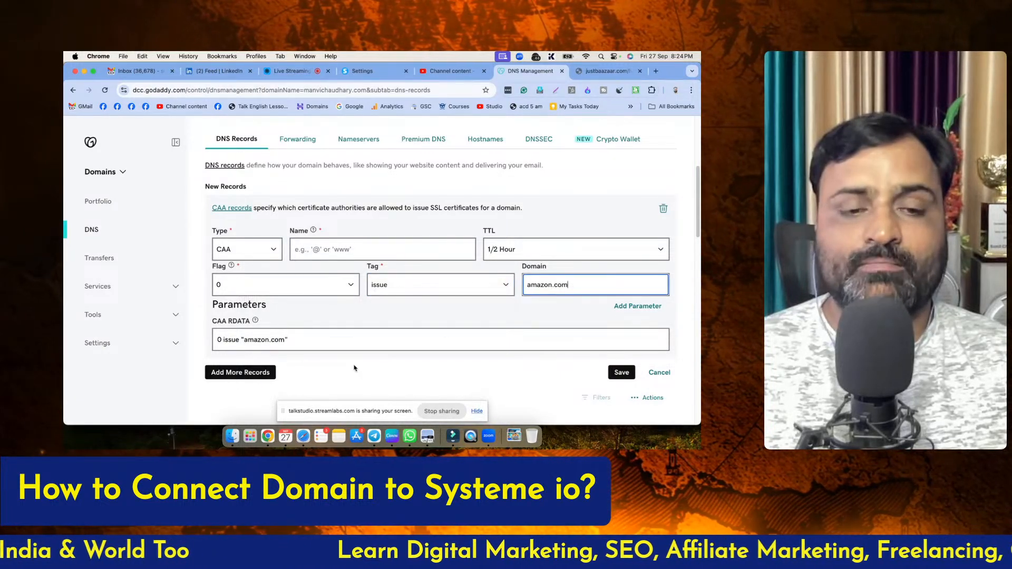
click(622, 373)
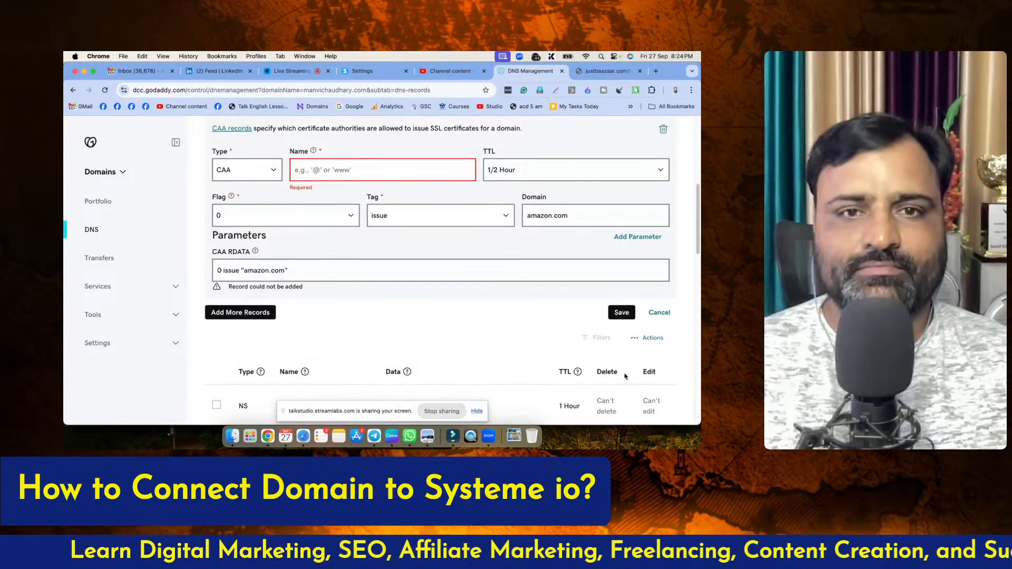
Enter @ as the CAA record's name, save the record, and dismiss the notification
click(318, 166)
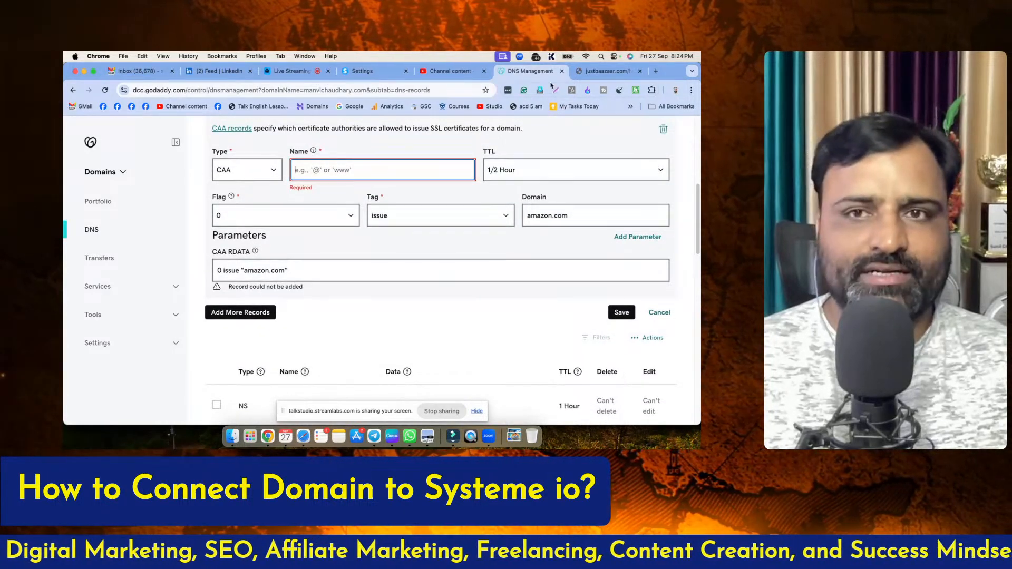
click(606, 70)
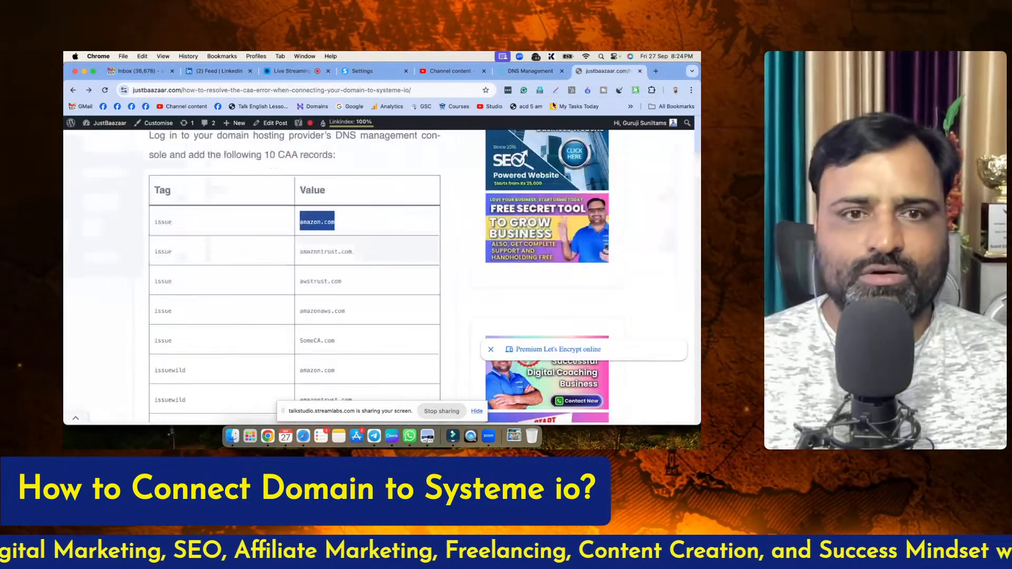
click(516, 74)
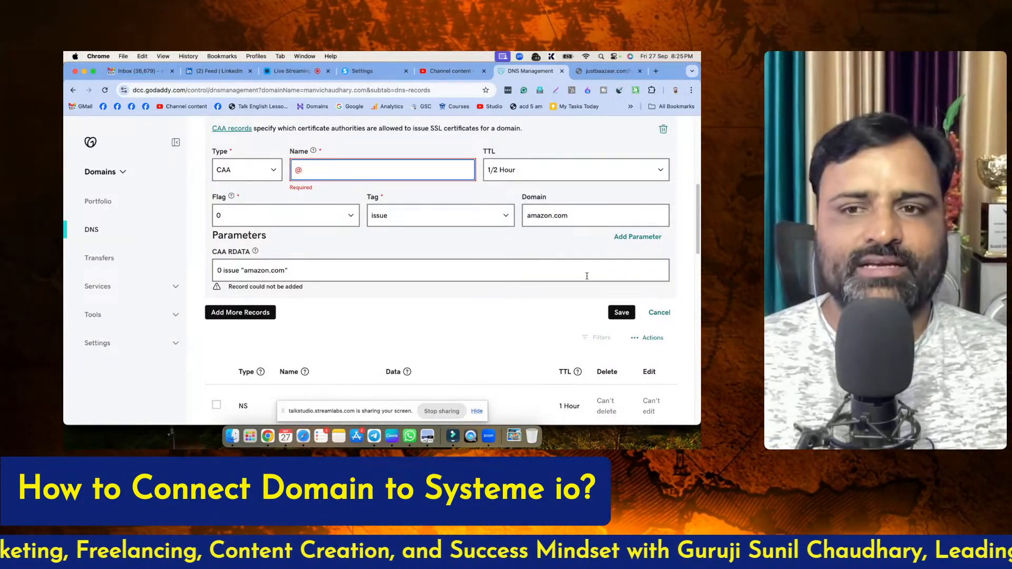
click(623, 313)
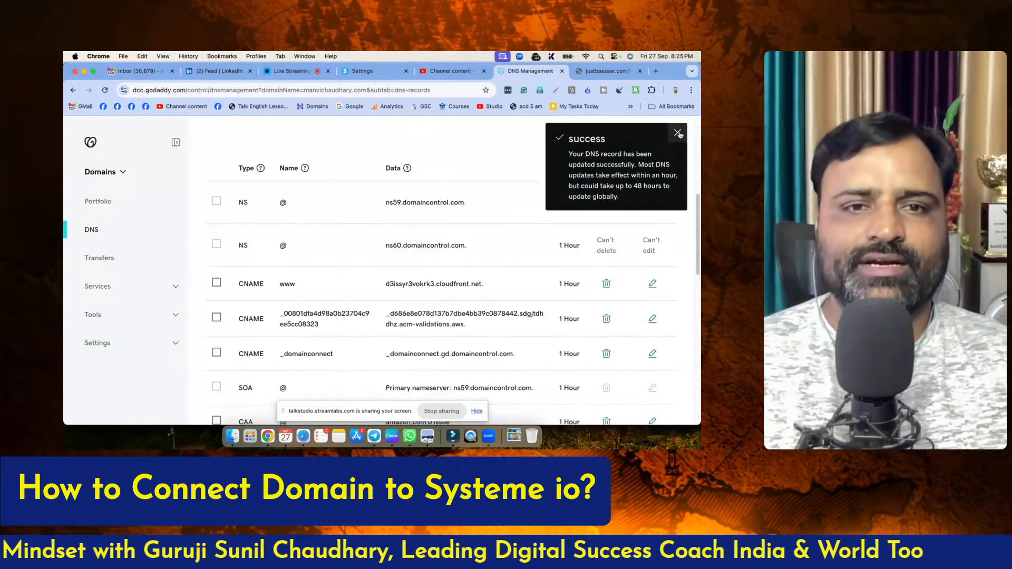
click(676, 133)
Start a new DNS record entry in GoDaddy and copy amazontrust.com from the article's CAA table
scroll(384, 227, up, 5)
click(237, 298)
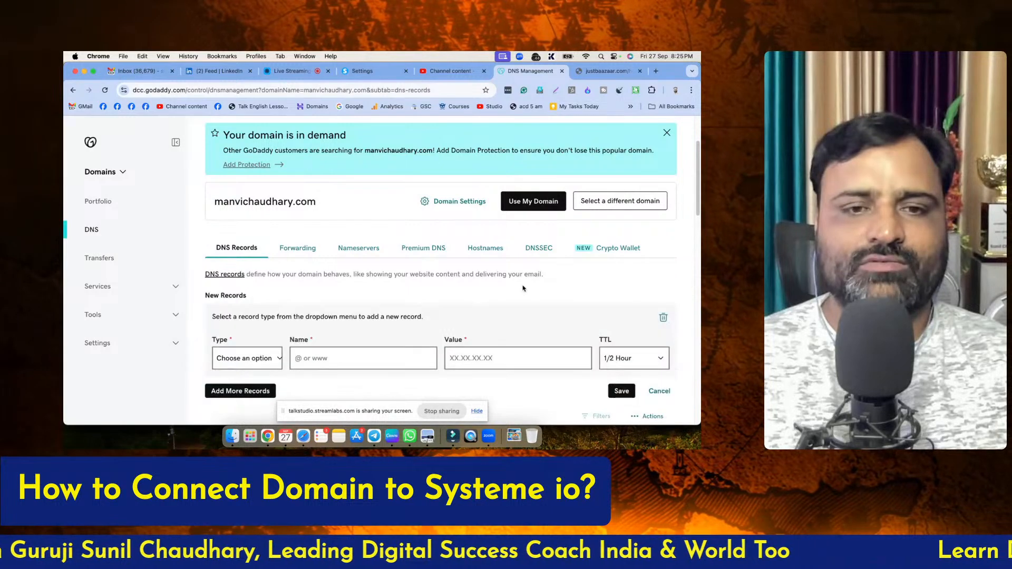
click(596, 72)
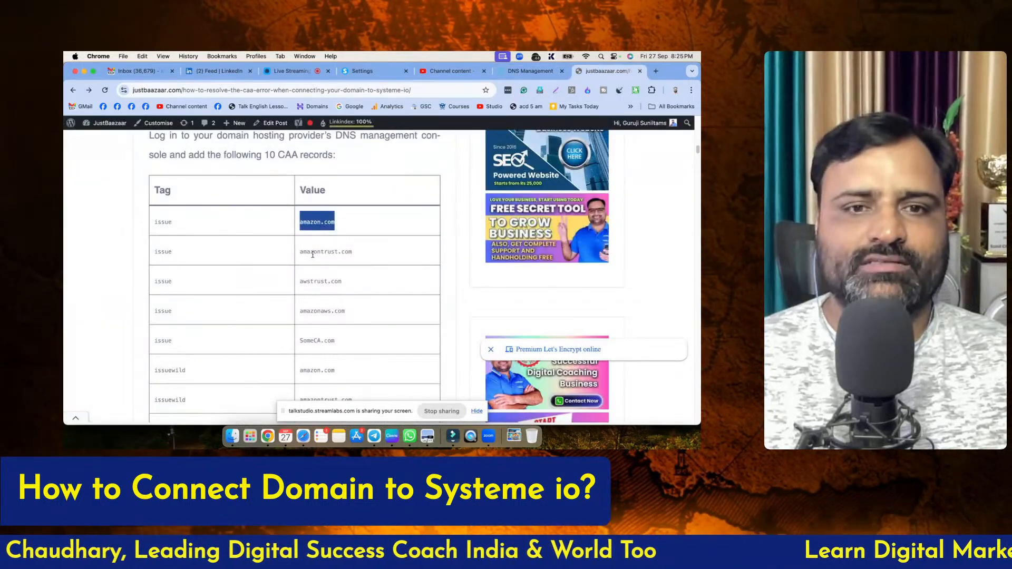
drag(300, 252, 341, 253)
key(super+c)
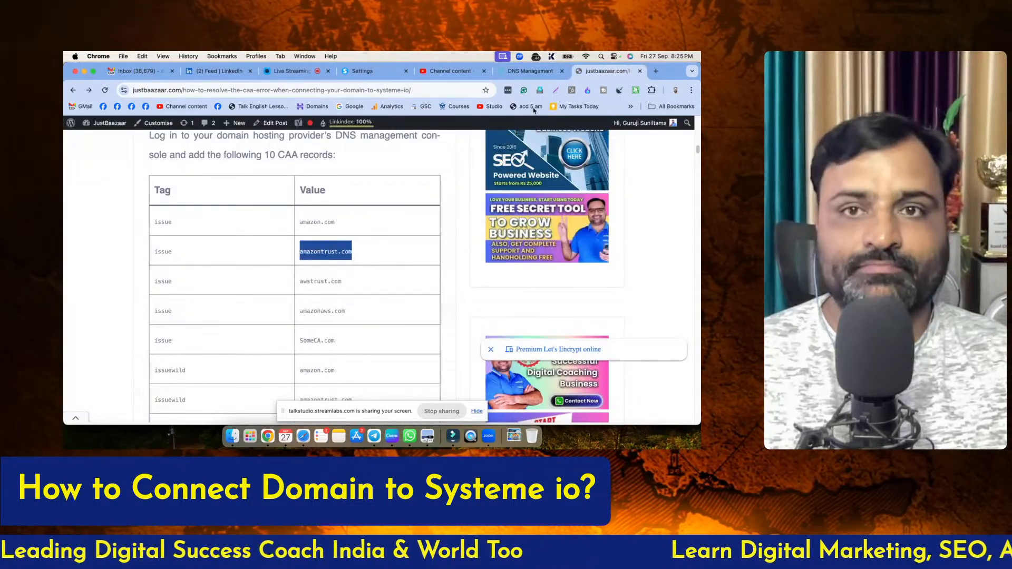
Fill in the new GoDaddy entry as a CAA record with name @, flag 0, tag issue and domain amazontrust.com
click(529, 71)
scroll(305, 251, down, 5)
click(247, 156)
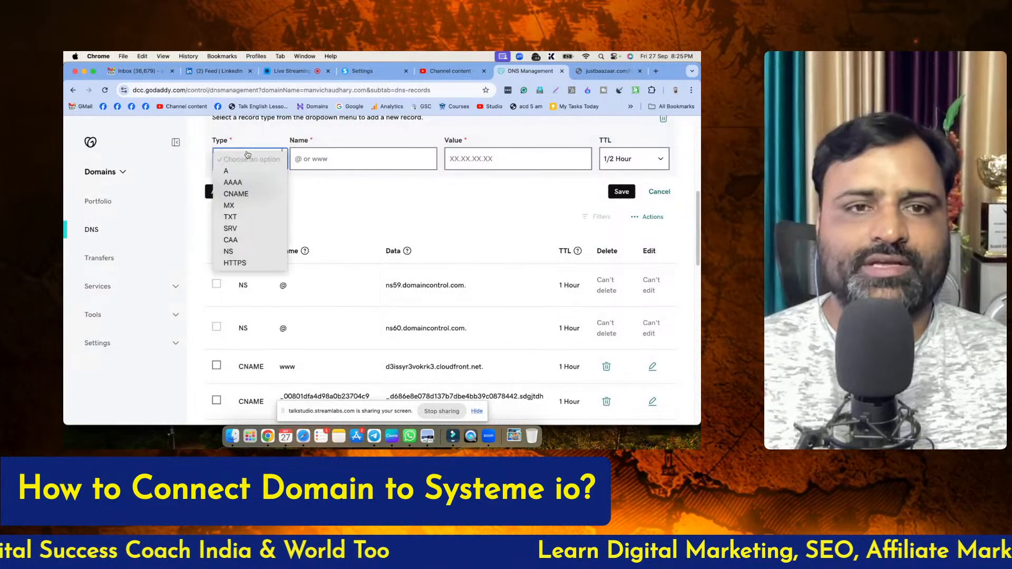
click(231, 240)
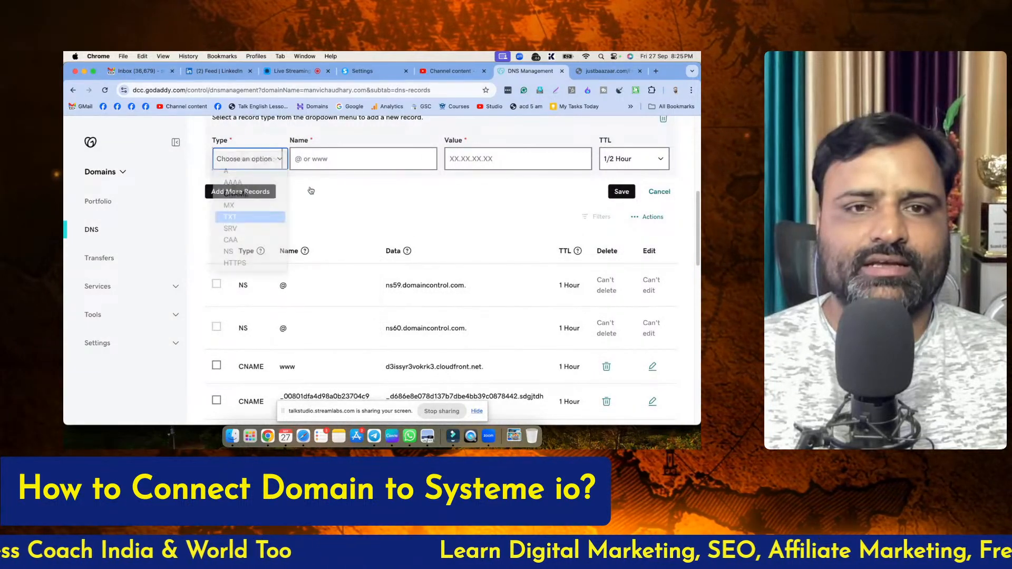
click(312, 158)
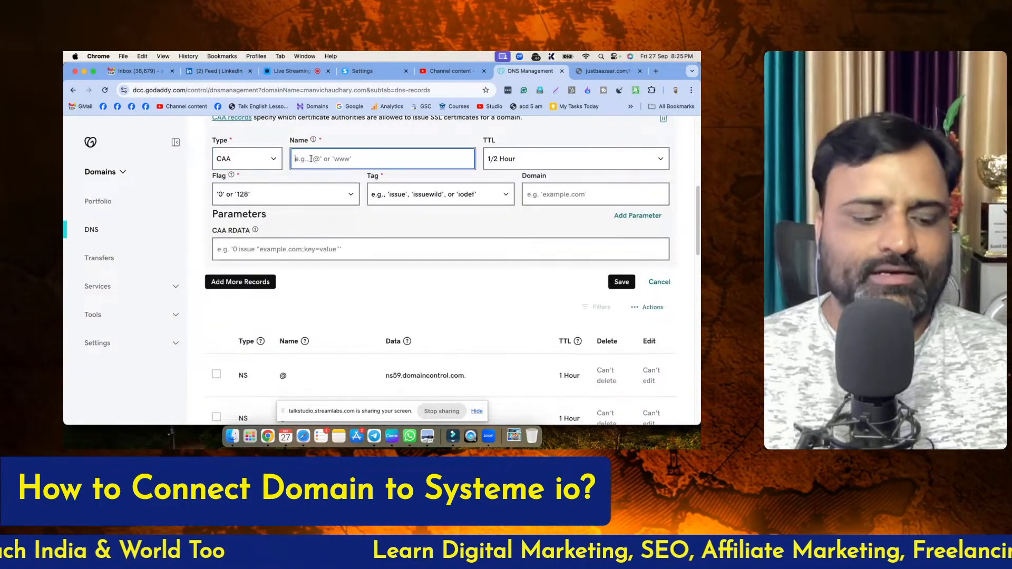
click(248, 194)
click(248, 206)
click(422, 195)
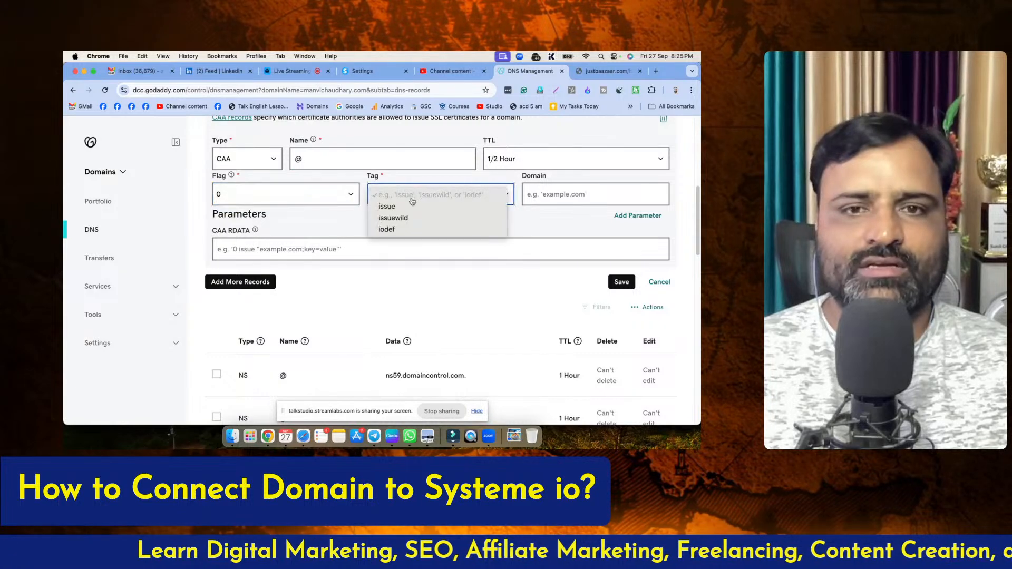
click(401, 204)
click(565, 201)
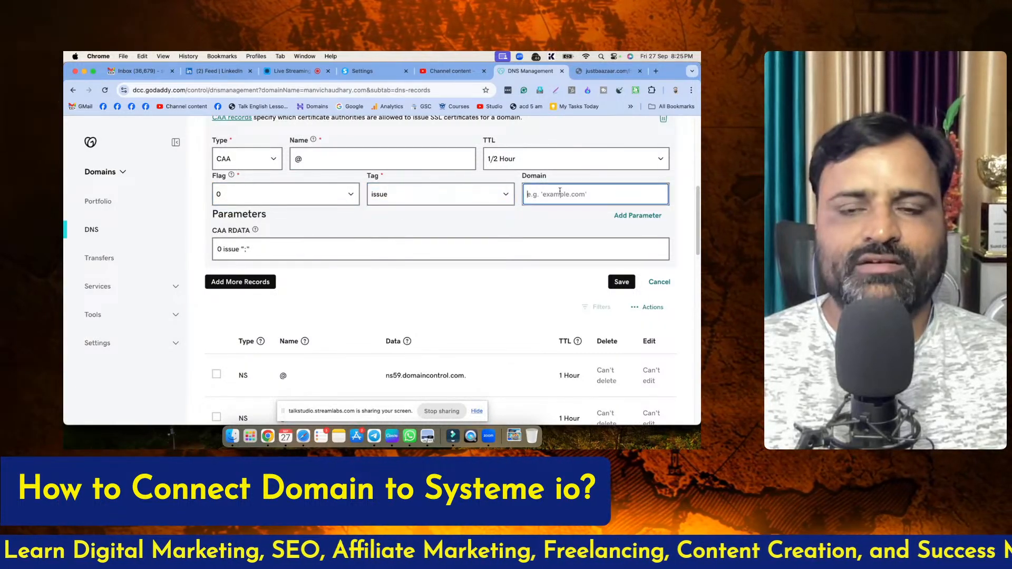
key(super+v)
Add another blank record entry below the amazontrust.com one and copy awstrust.com from the article's CAA table
click(243, 283)
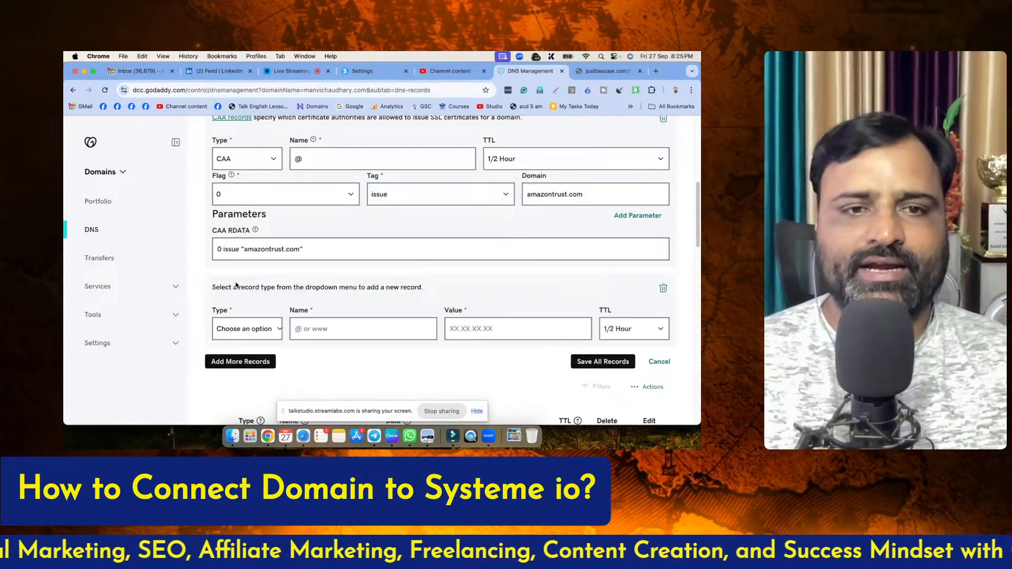
click(592, 74)
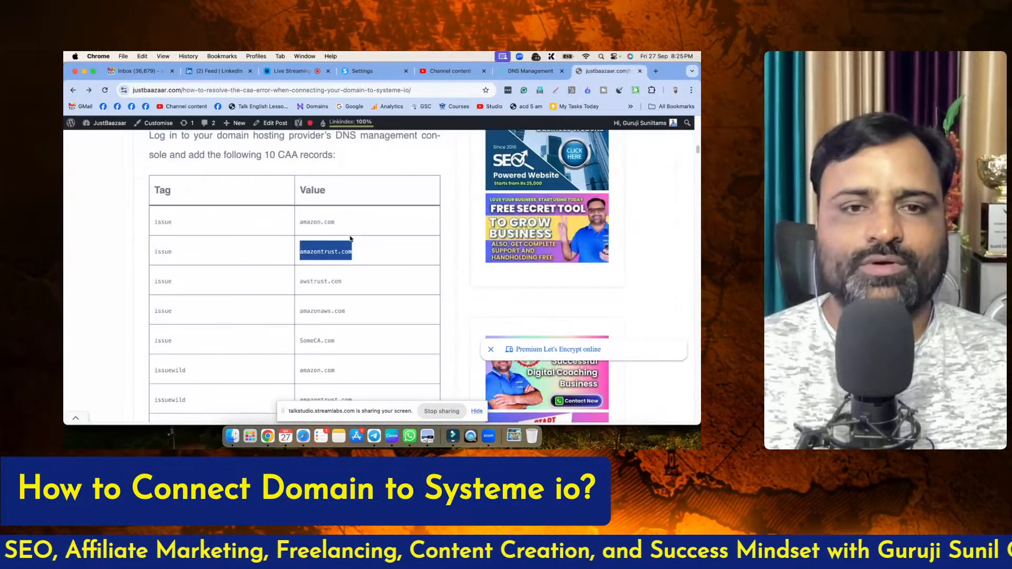
drag(299, 281, 337, 281)
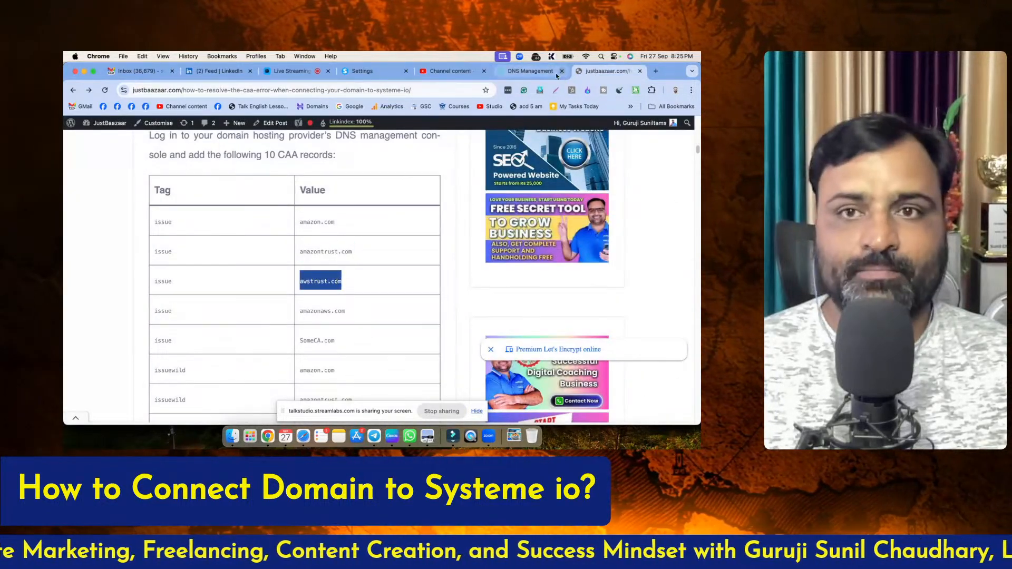
Fill in the added GoDaddy entry as a CAA record with name @, flag 0, tag issue and domain awstrust.com
key(ctrl+shift+Tab)
click(260, 281)
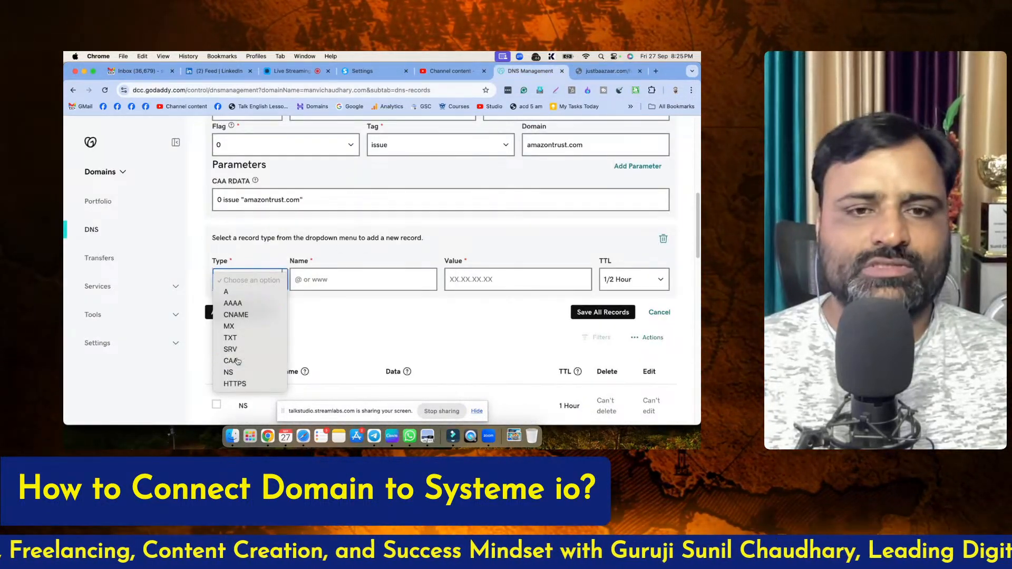
click(253, 361)
click(316, 280)
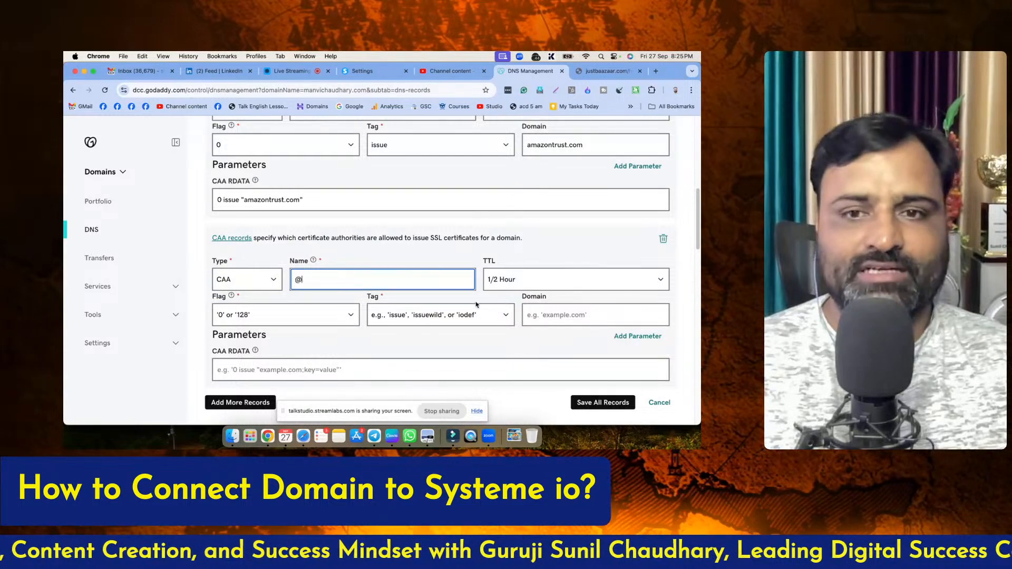
click(285, 314)
click(251, 327)
click(440, 316)
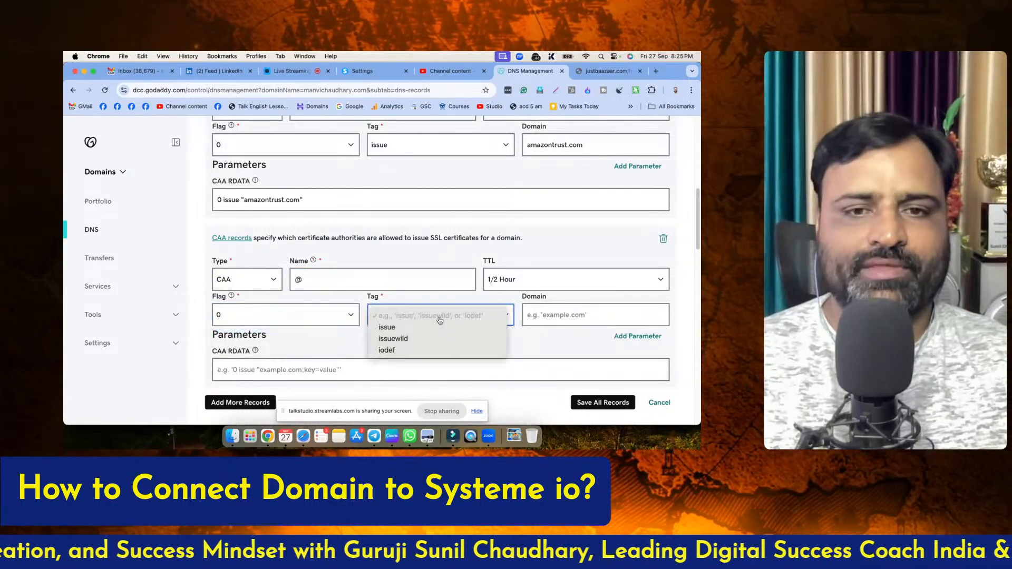
click(405, 328)
click(575, 315)
text(awstrust.com)
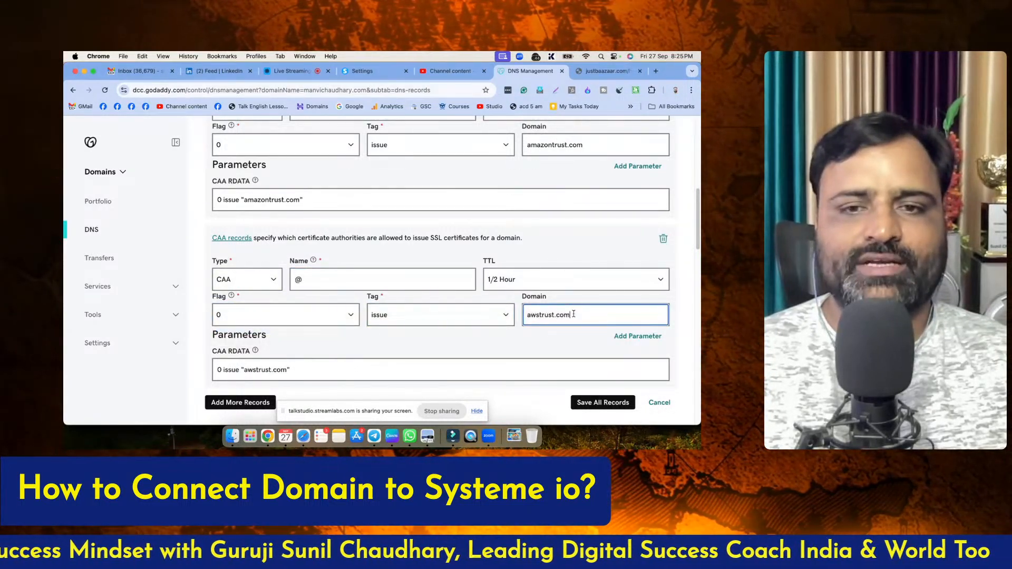
Add another CAA record below the awstrust.com entry with name @, flag 0 and tag issue
scroll(457, 320, down, 1)
click(393, 367)
scroll(372, 353, down, 2)
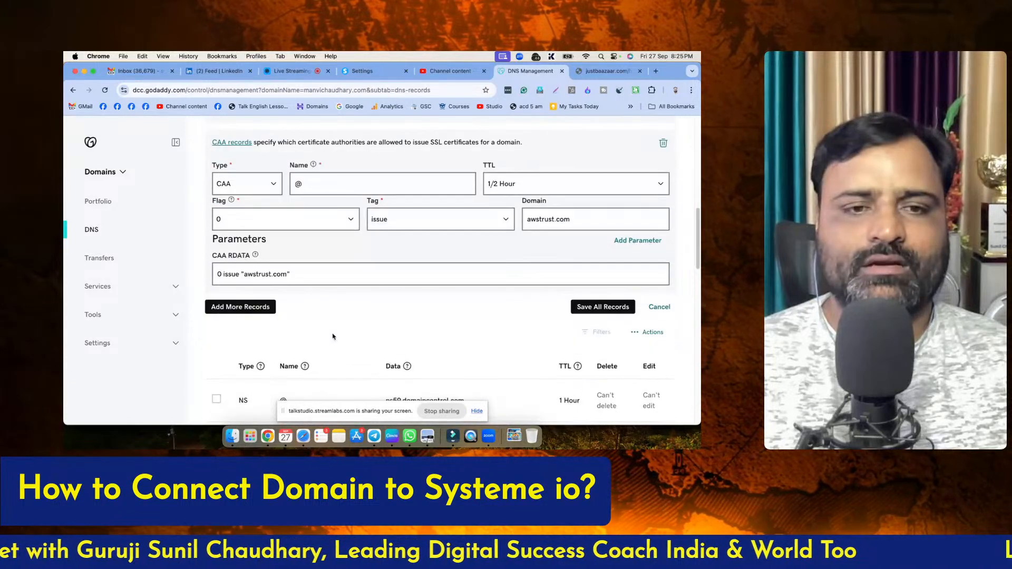
click(240, 307)
scroll(242, 231, down, 4)
click(242, 231)
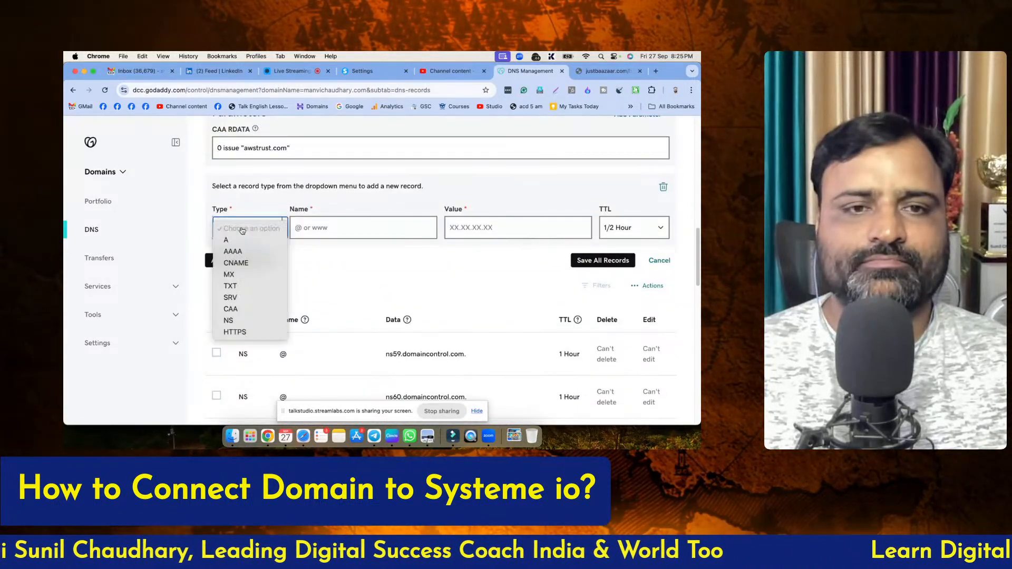
click(240, 310)
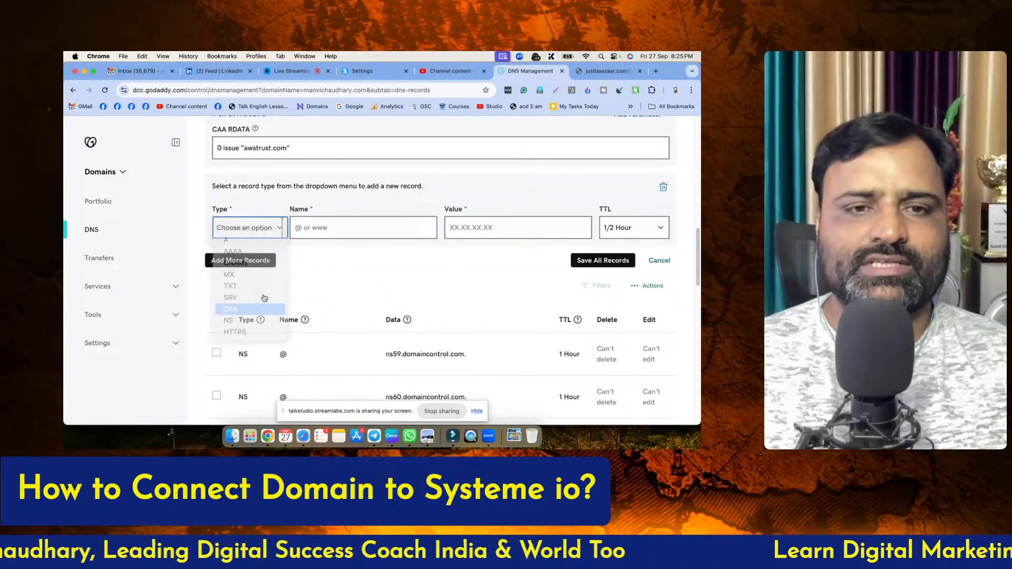
click(304, 228)
text(@)
click(299, 263)
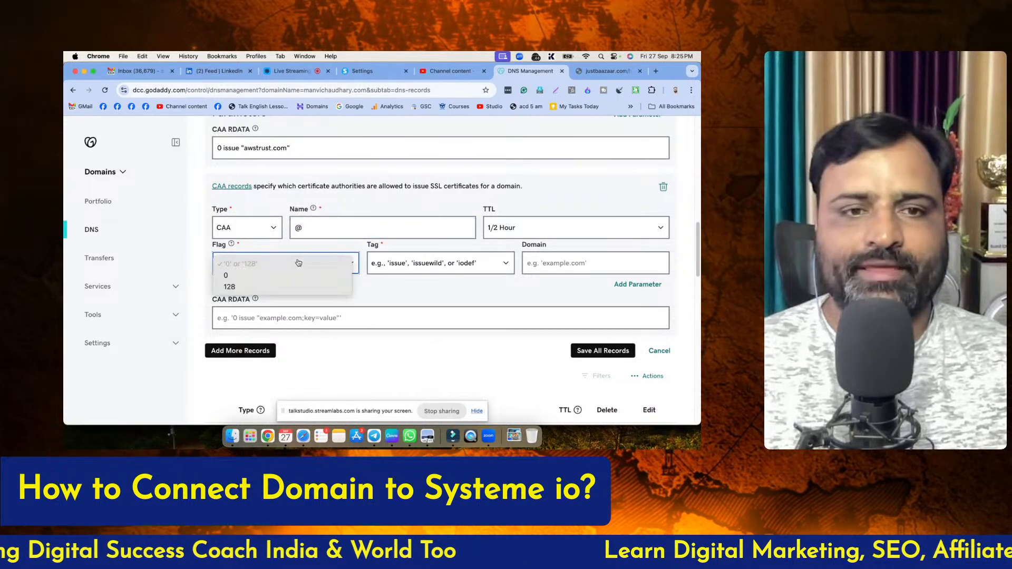
click(232, 276)
click(390, 263)
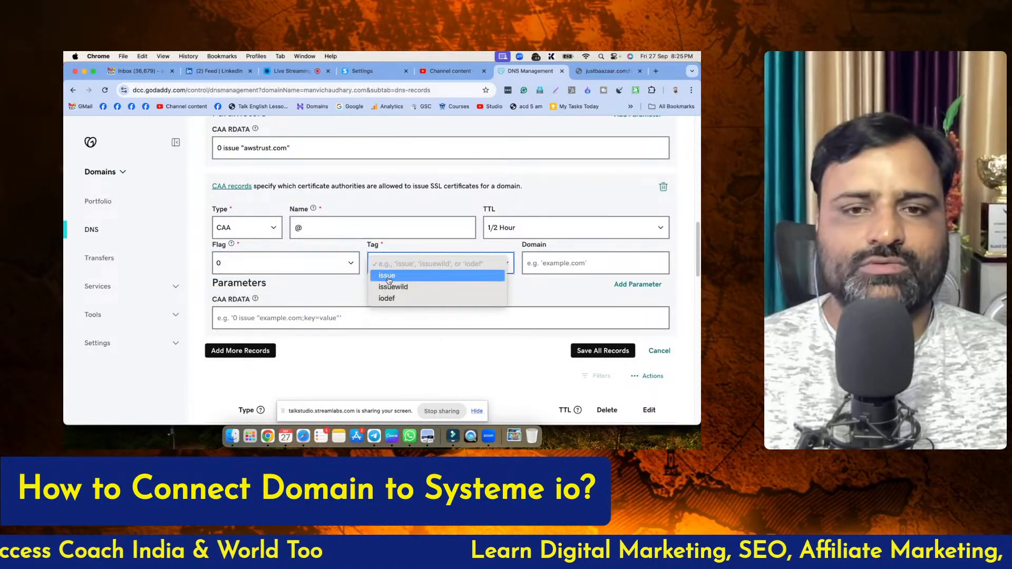
click(388, 278)
Copy amazonaws.com from the article's CAA table and enter it as the newest CAA record's domain in GoDaddy
key(ctrl+Tab)
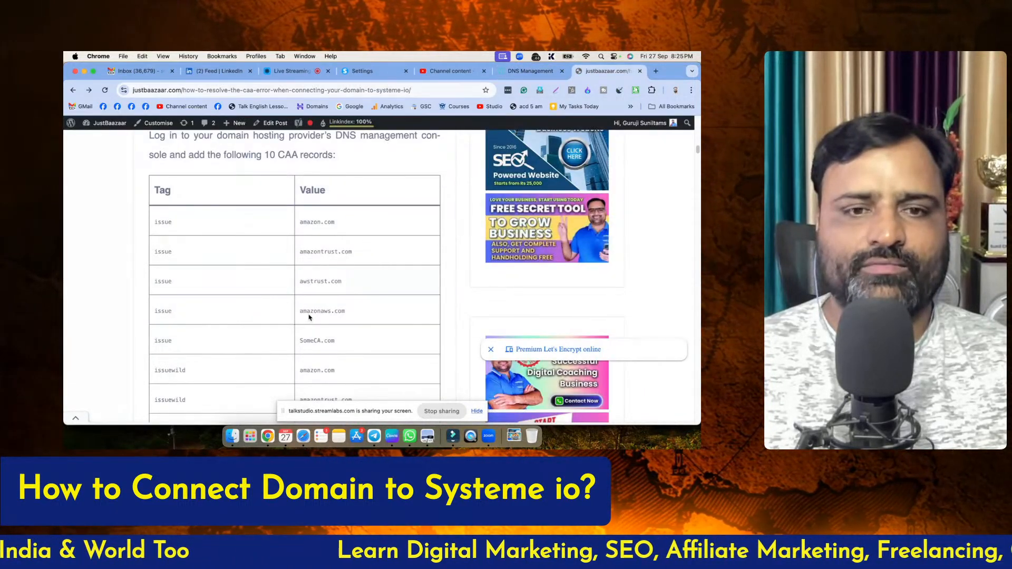
double_click(312, 311)
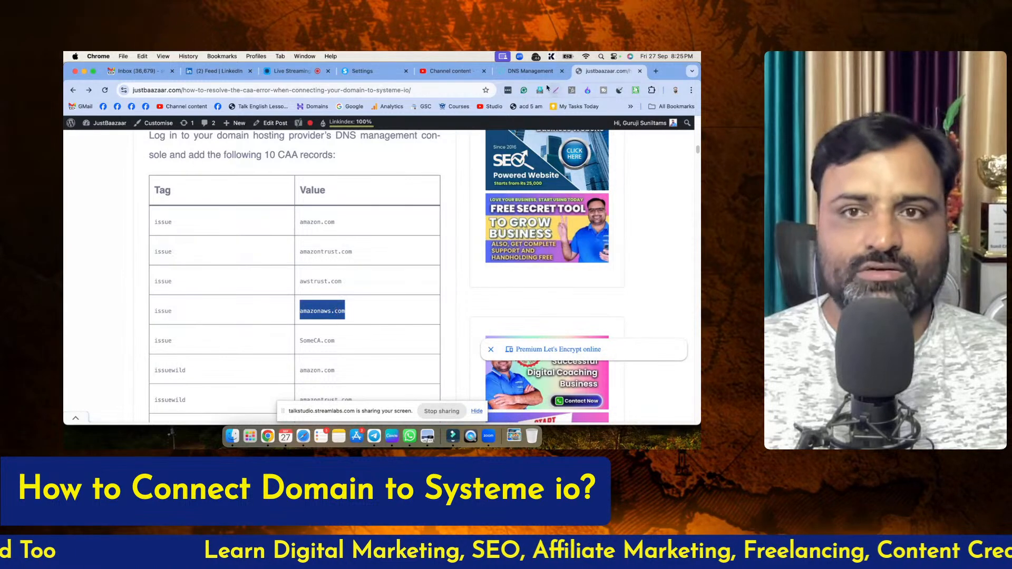
click(530, 71)
click(553, 263)
text(amazonaws.com)
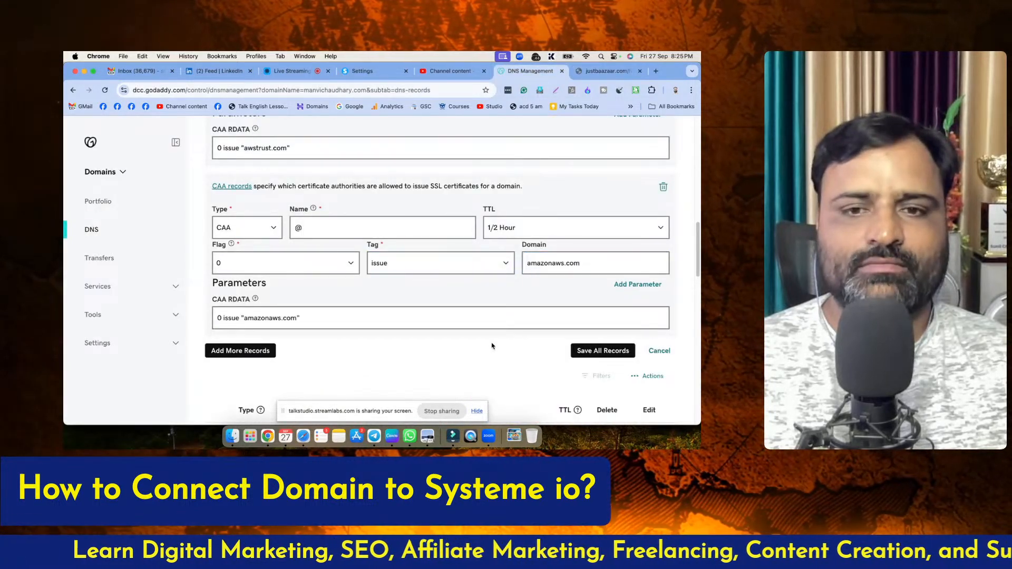
Add another CAA record below the amazonaws.com entry with name @, flag 0 and tag issue
scroll(252, 309, down, 2)
click(252, 310)
scroll(309, 279, down, 5)
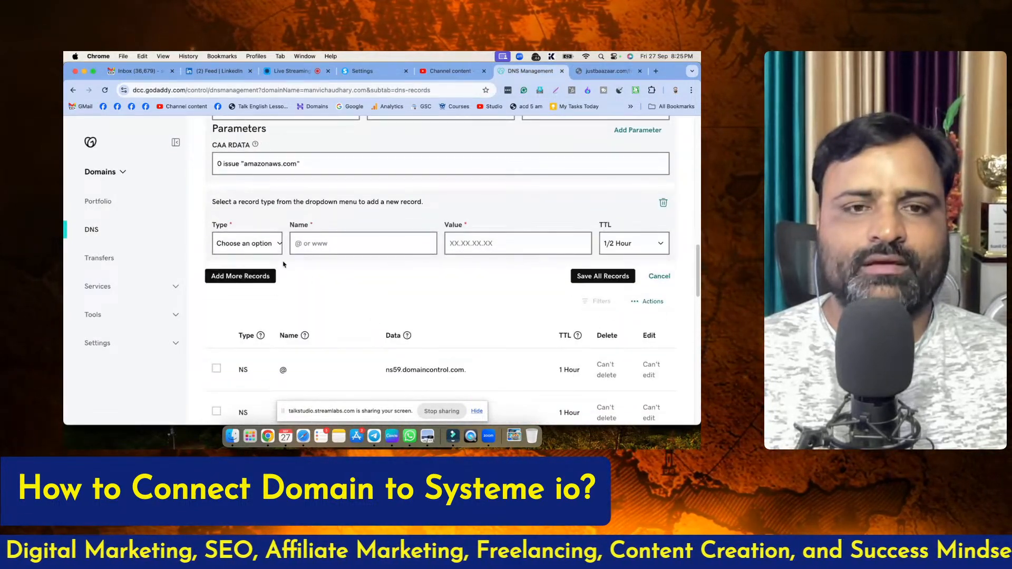
click(255, 251)
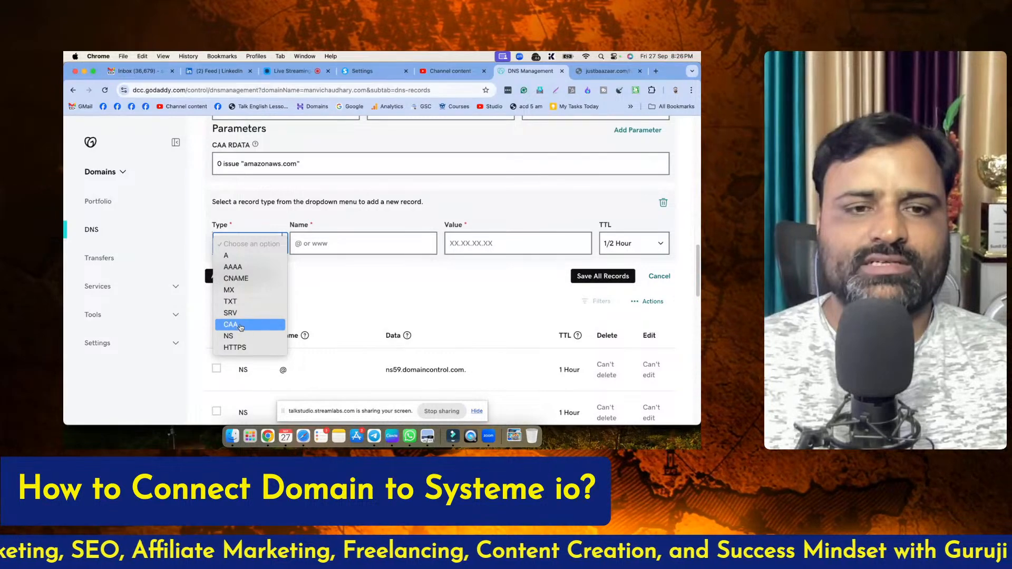
click(331, 272)
click(317, 243)
text(@)
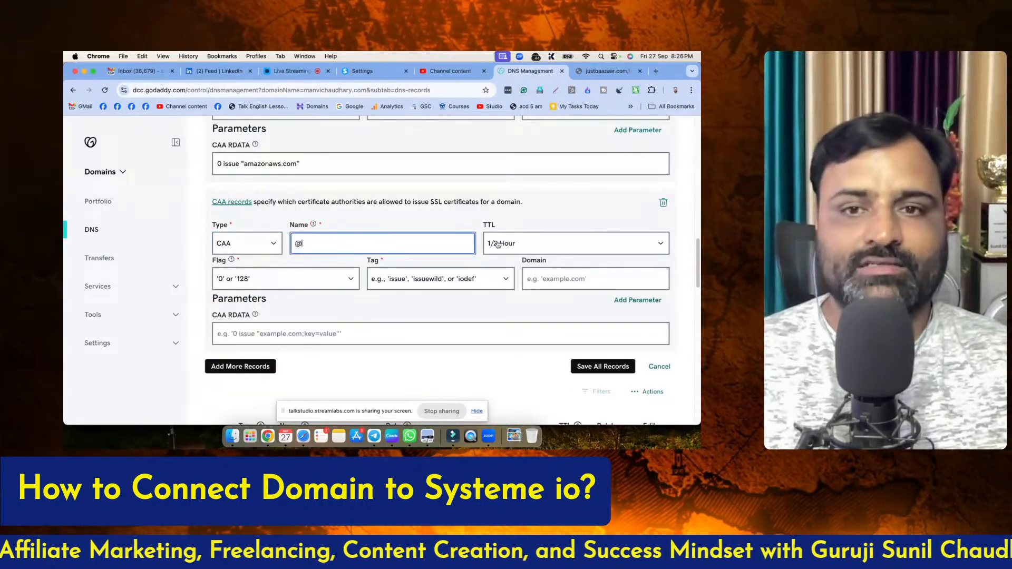
click(297, 277)
click(285, 287)
click(400, 279)
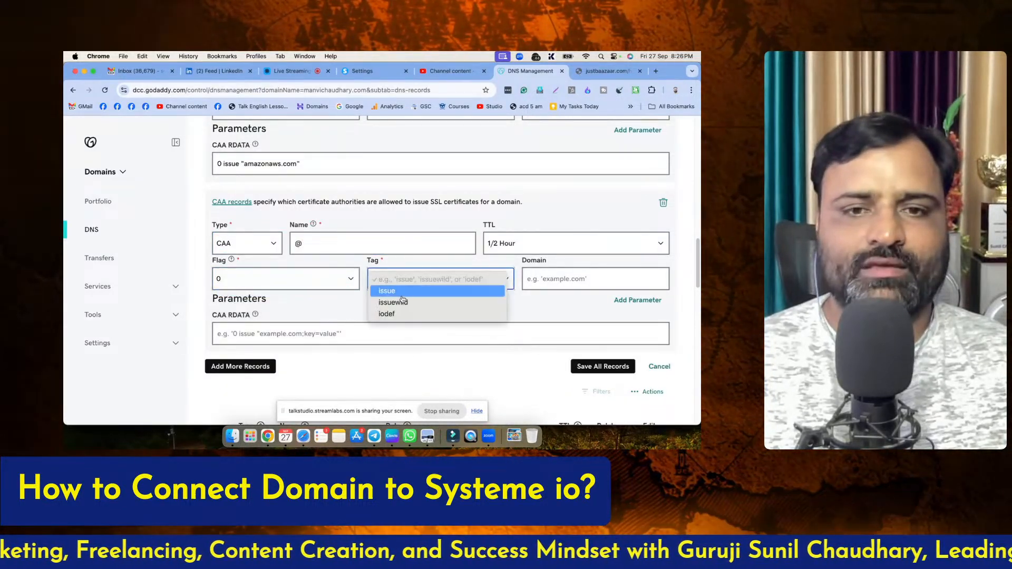
click(399, 293)
Copy SomeCA.com from the article's CAA table and enter it as the newest CAA record's domain in GoDaddy
click(607, 71)
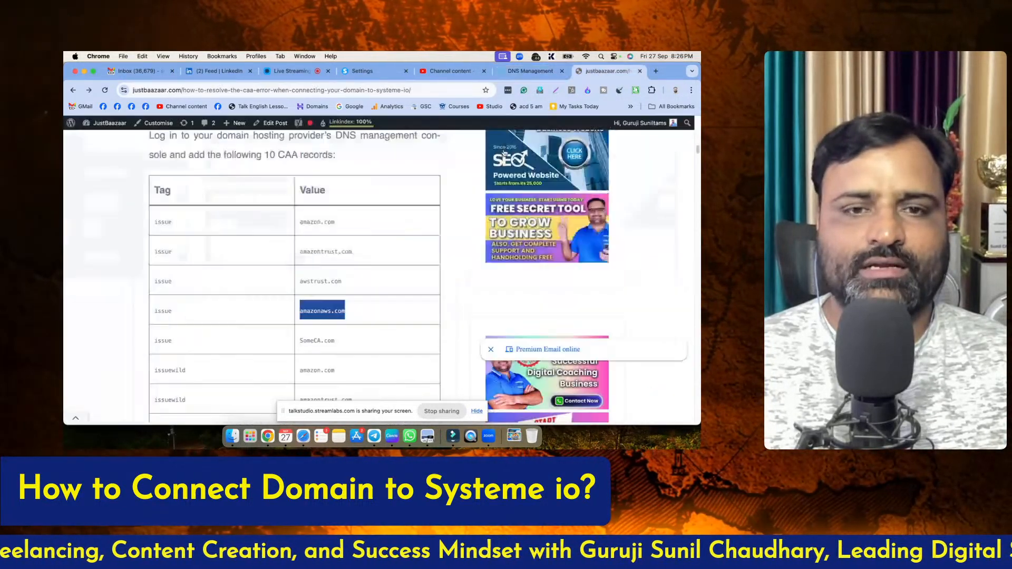
double_click(311, 341)
key(super+c)
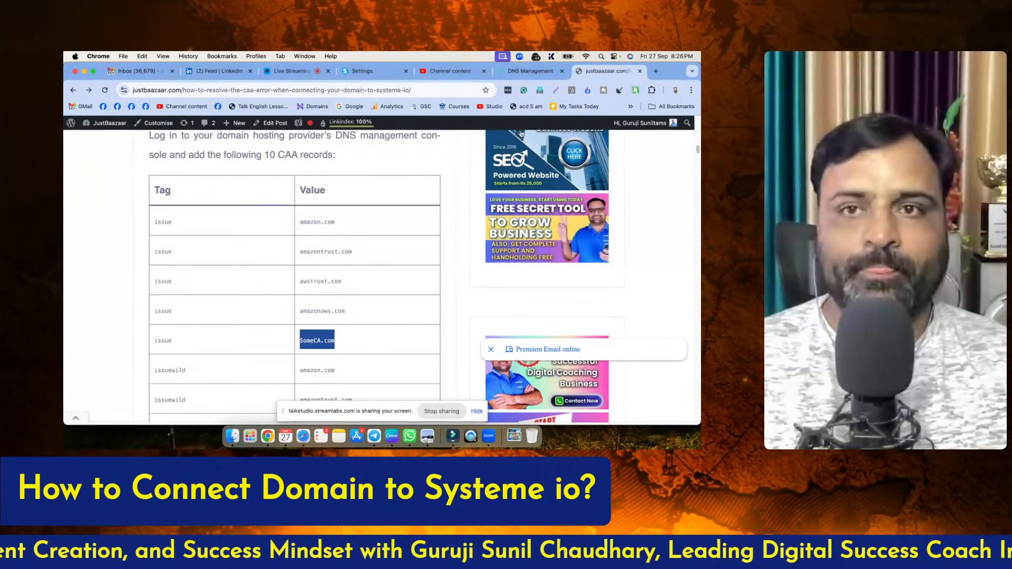
click(530, 71)
click(546, 278)
key(super+v)
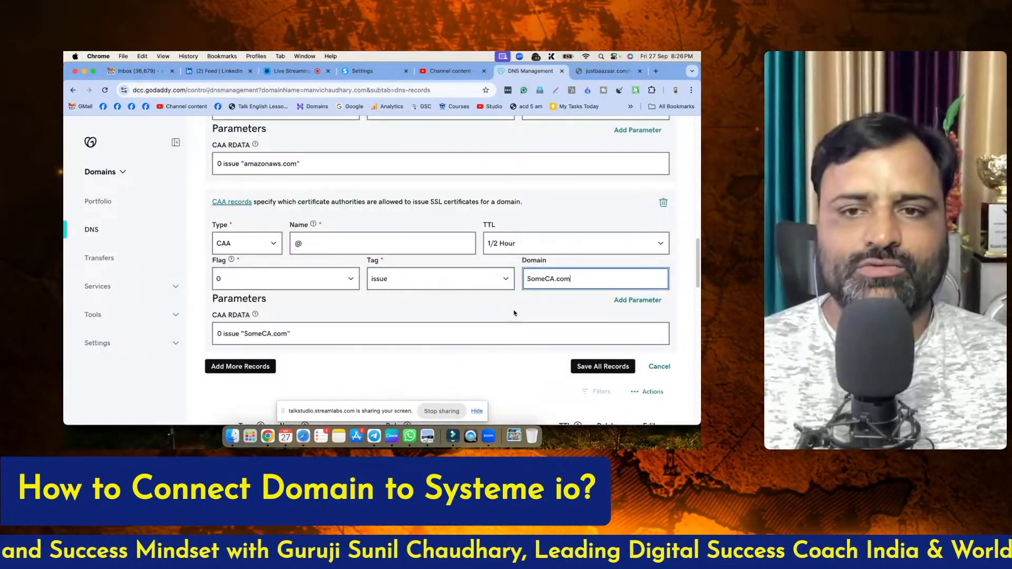
Add another blank record entry below the SomeCA.com one and take amazon.com from the article's first issuewild row
scroll(546, 276, down, 2)
click(240, 314)
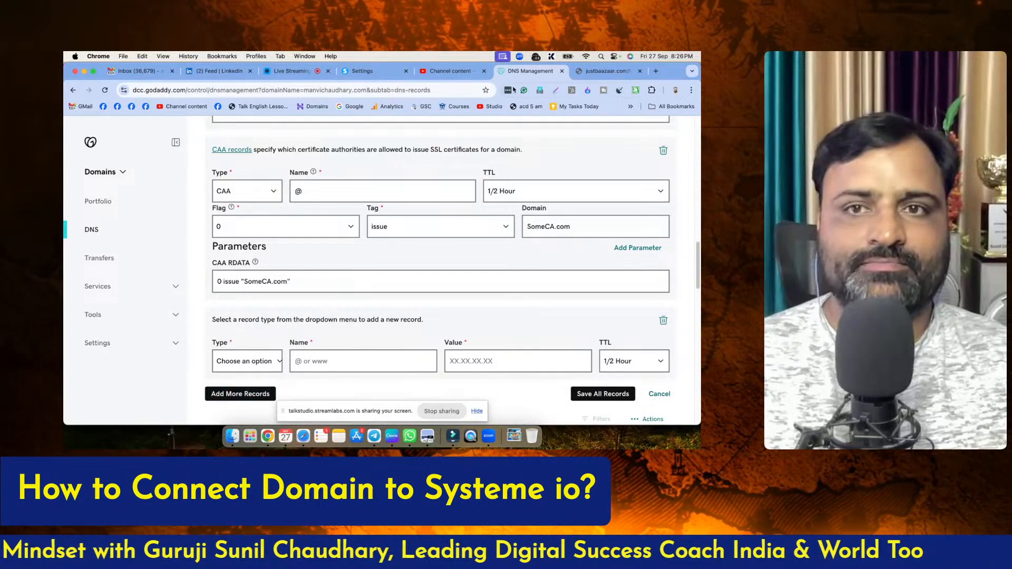
click(606, 71)
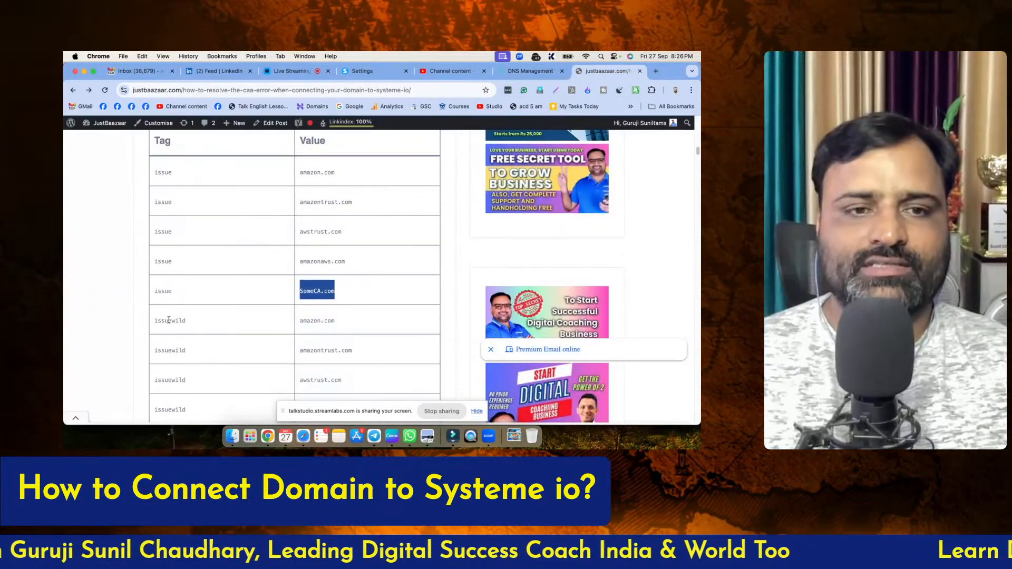
double_click(317, 321)
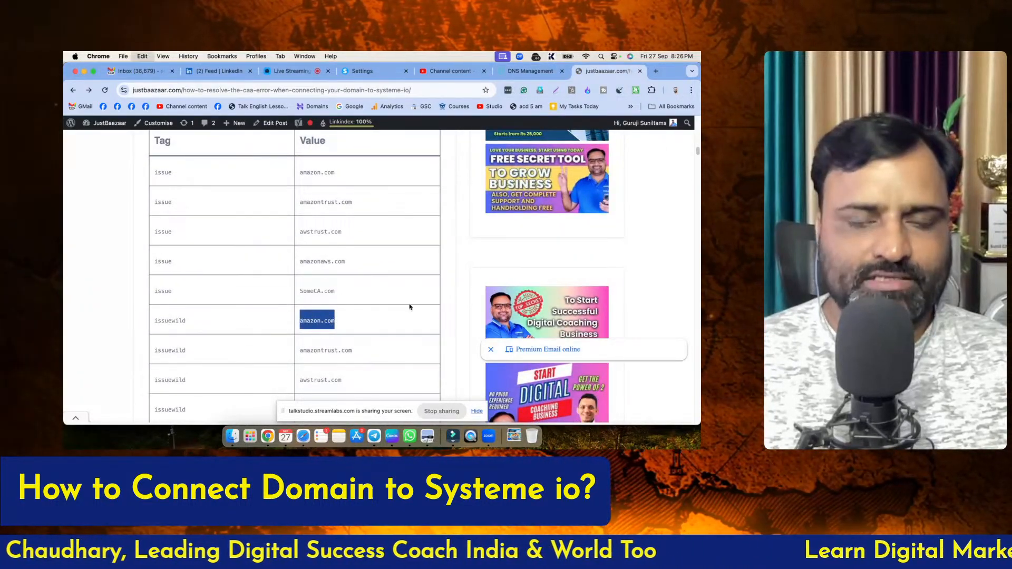
Fill in GoDaddy's blank record as a CAA record with name @, flag 0, tag issuewild and domain amazon.com
click(539, 70)
scroll(248, 295, down, 1)
click(248, 316)
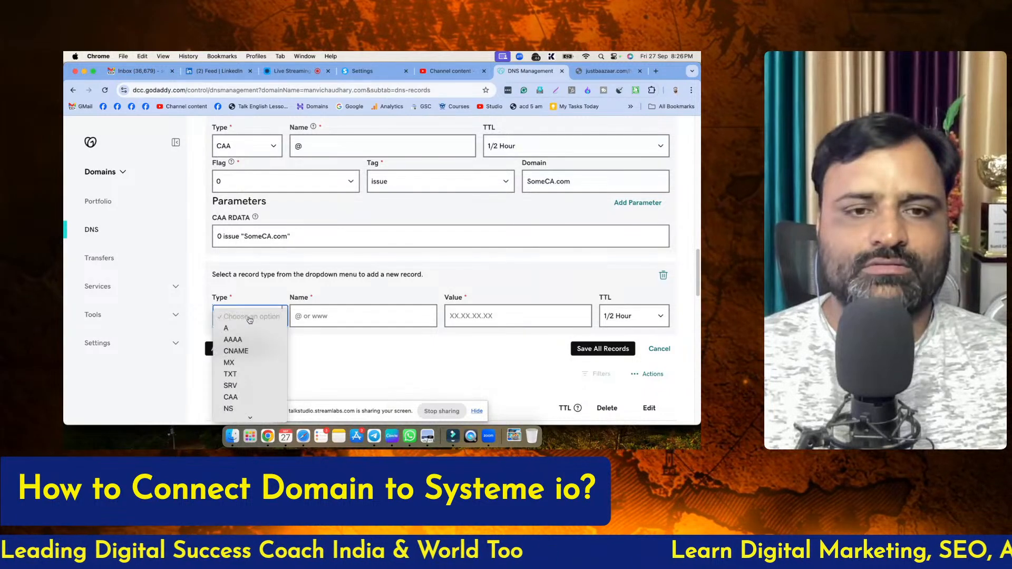
click(230, 397)
click(314, 311)
click(309, 353)
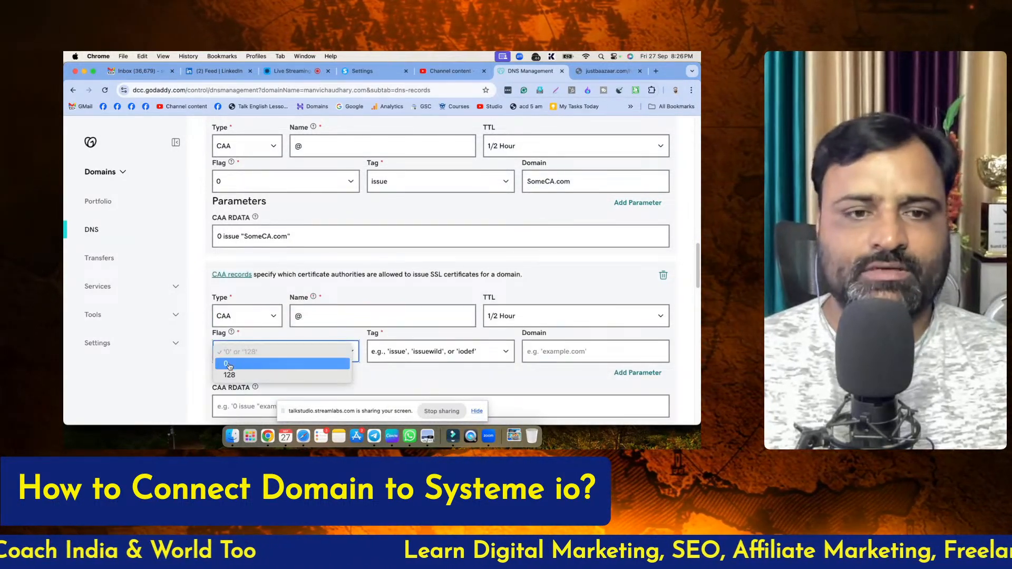
click(243, 366)
click(413, 351)
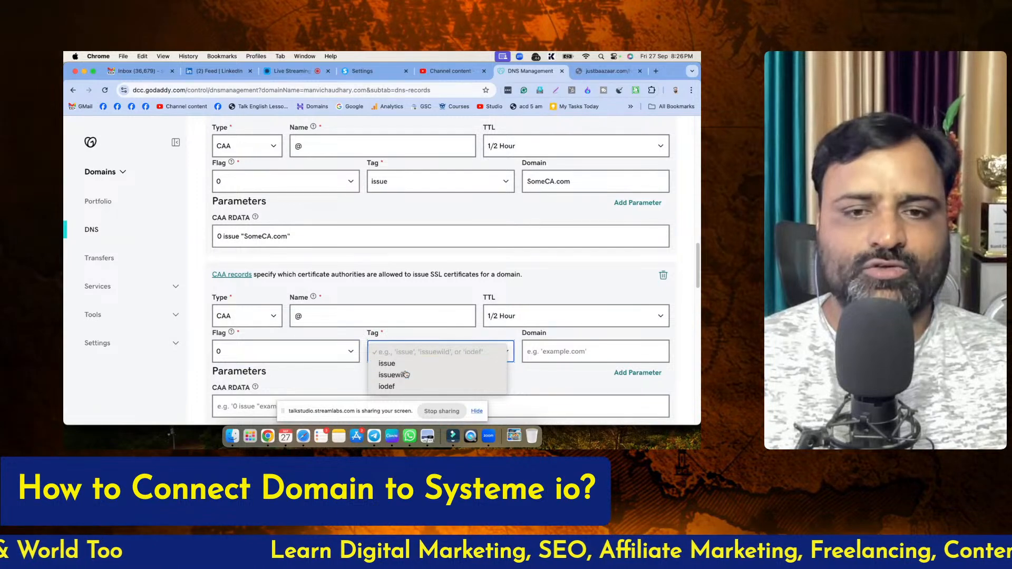
click(406, 375)
click(543, 350)
text(amazon.com)
click(487, 380)
Add another CAA record below the issuewild amazon.com entry with name @ and flag 0
scroll(487, 381, down, 3)
click(234, 331)
scroll(338, 336, down, 3)
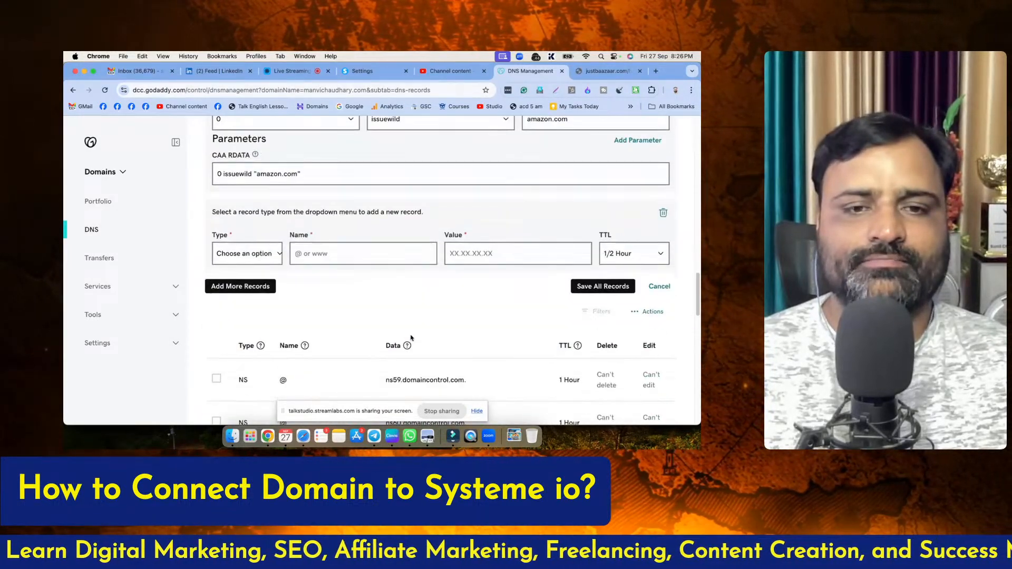
click(246, 254)
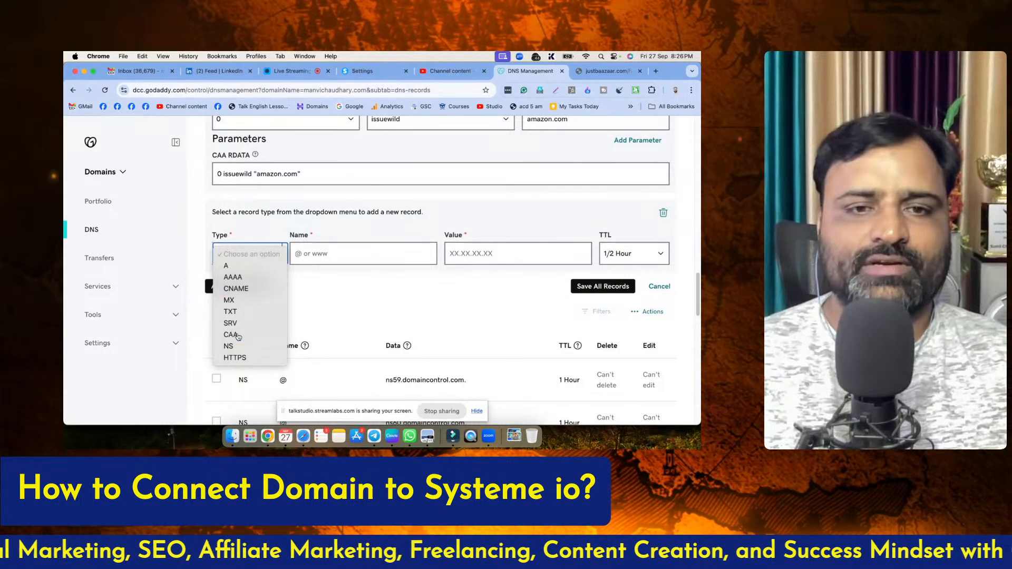
click(232, 335)
click(317, 253)
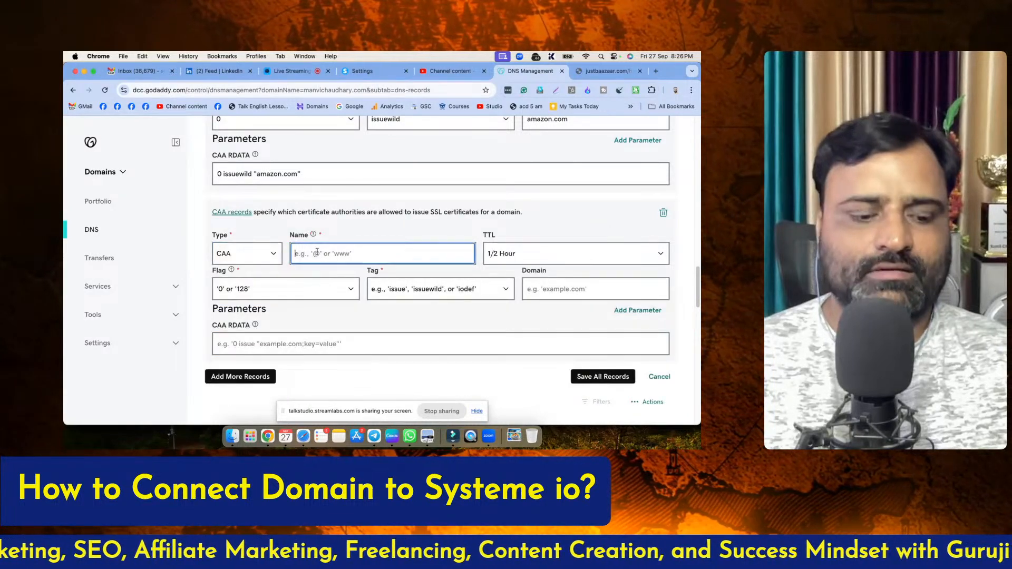
click(391, 298)
click(392, 315)
click(270, 295)
click(241, 303)
Copy amazontrust.com from the article's issuewild rows and enter it as the newest CAA record's domain in GoDaddy
click(606, 72)
scroll(340, 309, down, 1)
scroll(333, 319, down, 1)
double_click(317, 239)
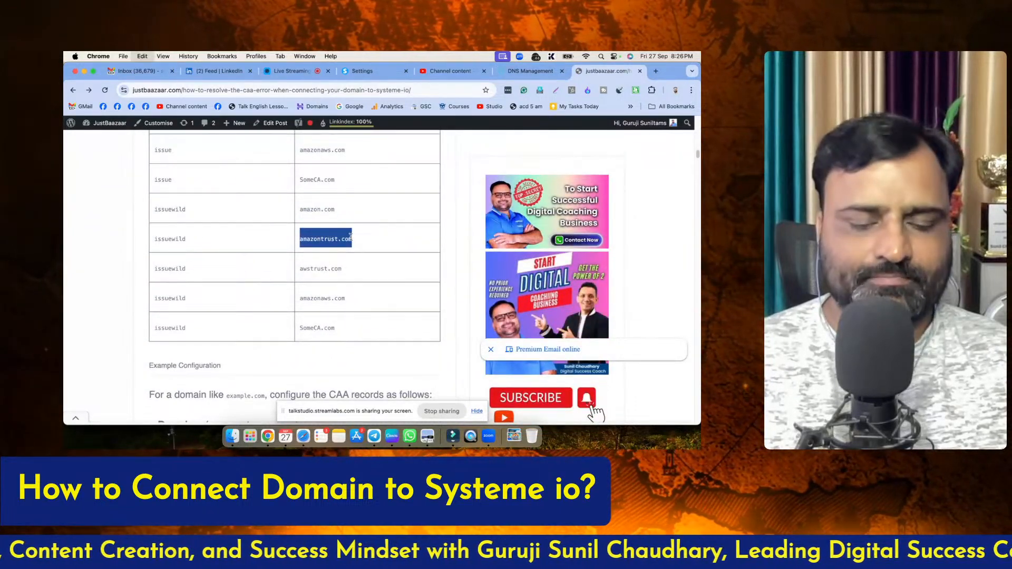
click(528, 74)
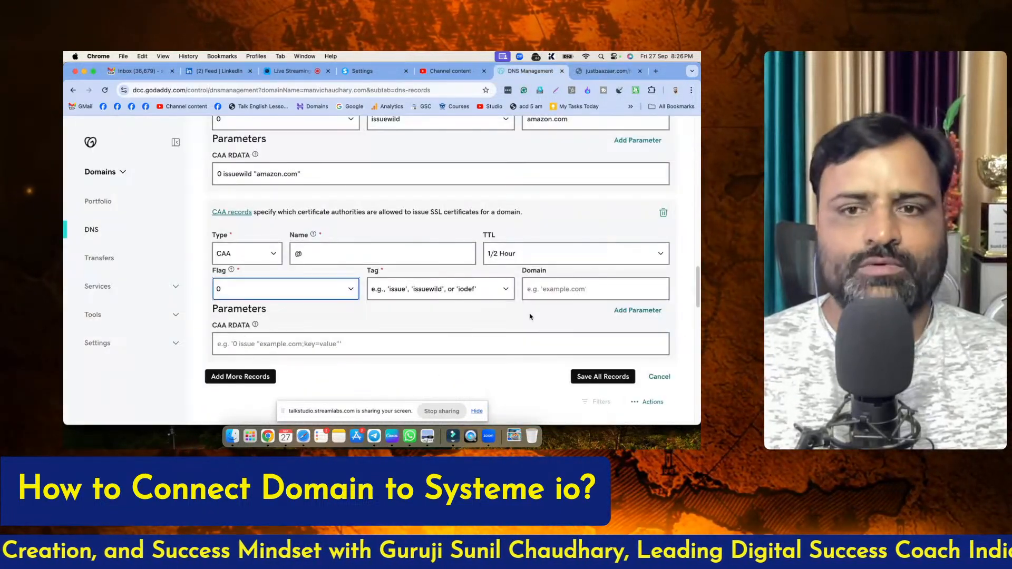
click(545, 289)
Add another CAA record below the amazontrust.com entry with name @, flag 0 and tag issuewild
scroll(369, 290, down, 5)
click(240, 276)
scroll(305, 290, down, 2)
click(266, 282)
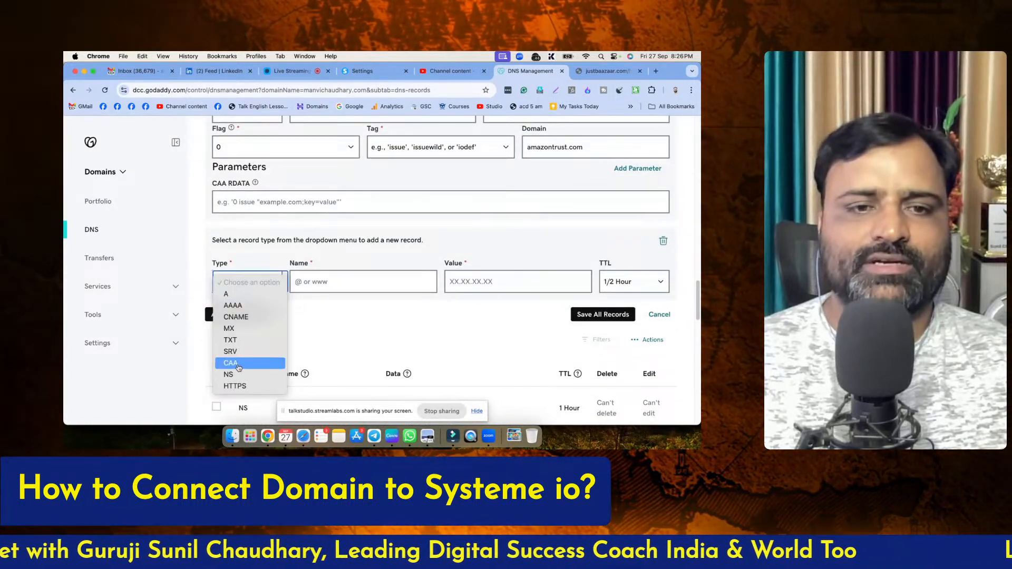
click(248, 359)
click(316, 282)
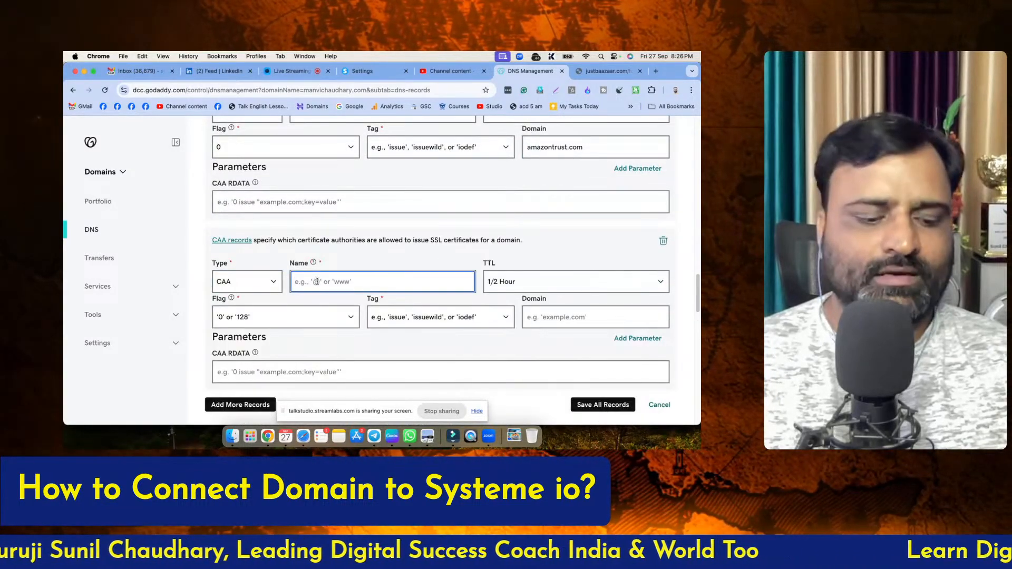
click(345, 314)
click(232, 329)
click(399, 317)
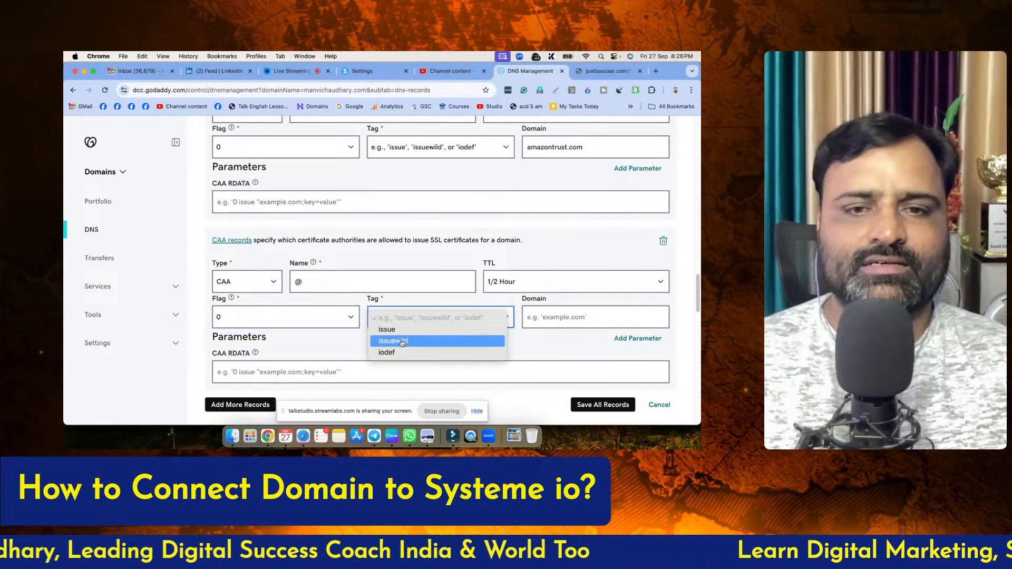
click(394, 341)
Copy awstrust.com from the article's issuewild rows and enter it as the newest CAA record's domain in GoDaddy
click(608, 74)
drag(300, 269, 336, 269)
key(cmd+c)
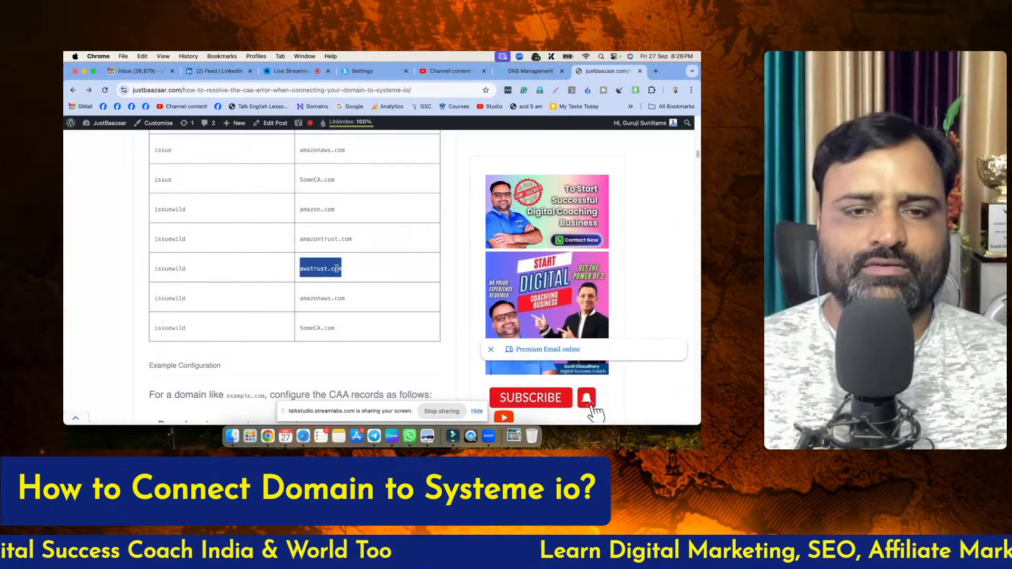
click(528, 72)
click(534, 315)
key(cmd+v)
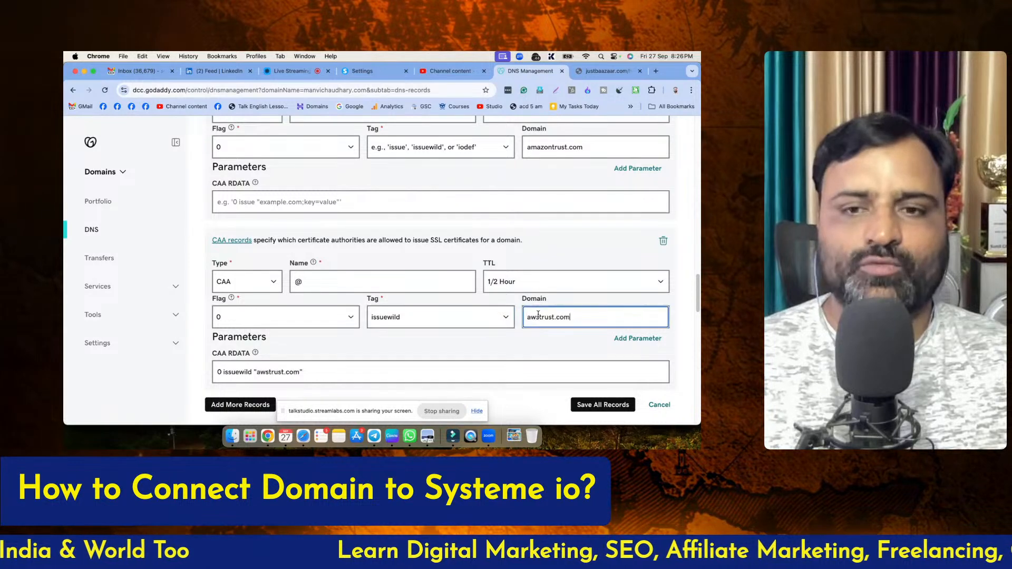
Add another CAA record below the awstrust.com entry with name @, flag 0 and tag issuewild
scroll(268, 296, down, 5)
click(248, 270)
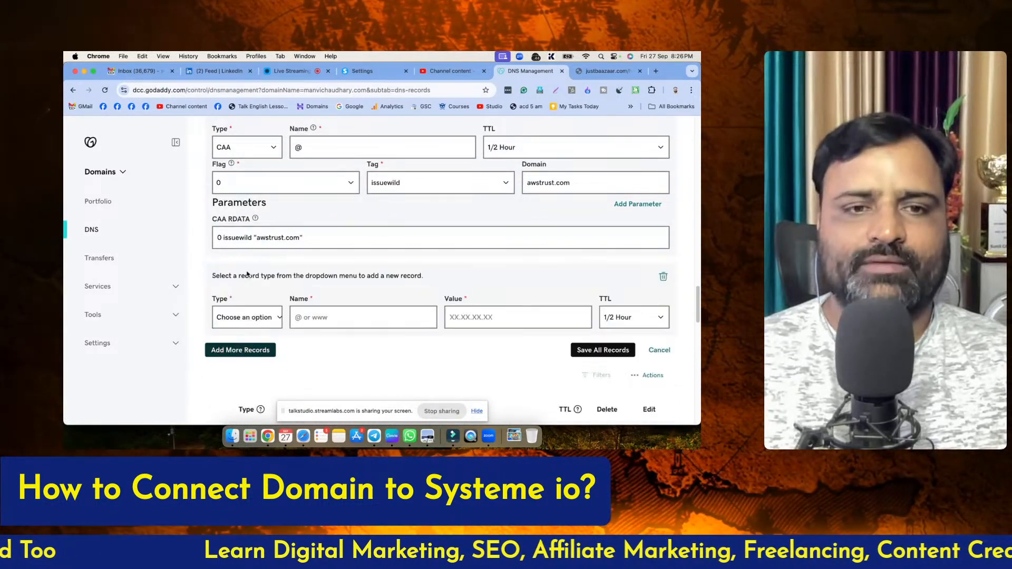
scroll(240, 237, down, 3)
click(237, 226)
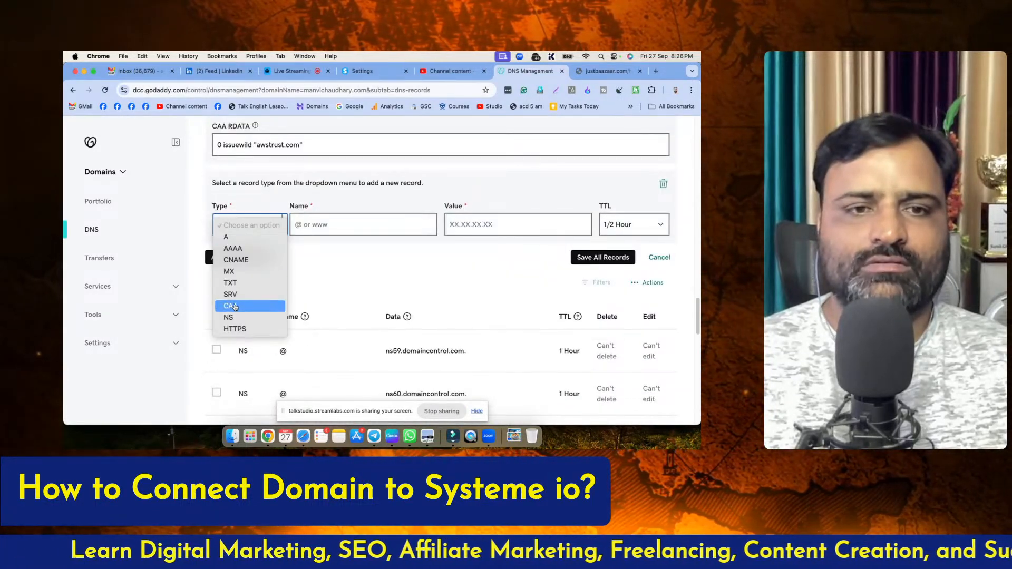
click(254, 306)
click(318, 225)
text(@)
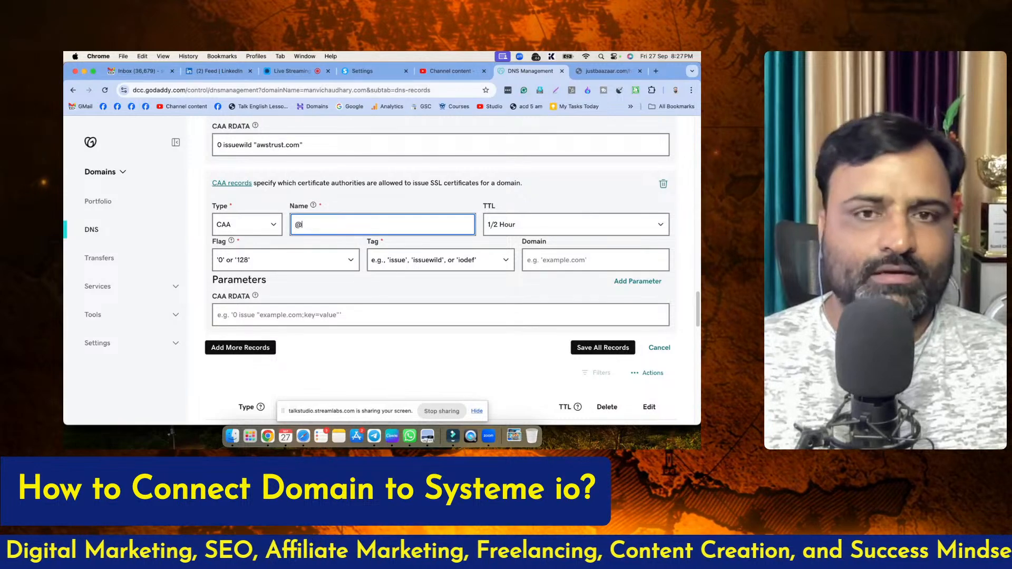
click(283, 262)
click(244, 275)
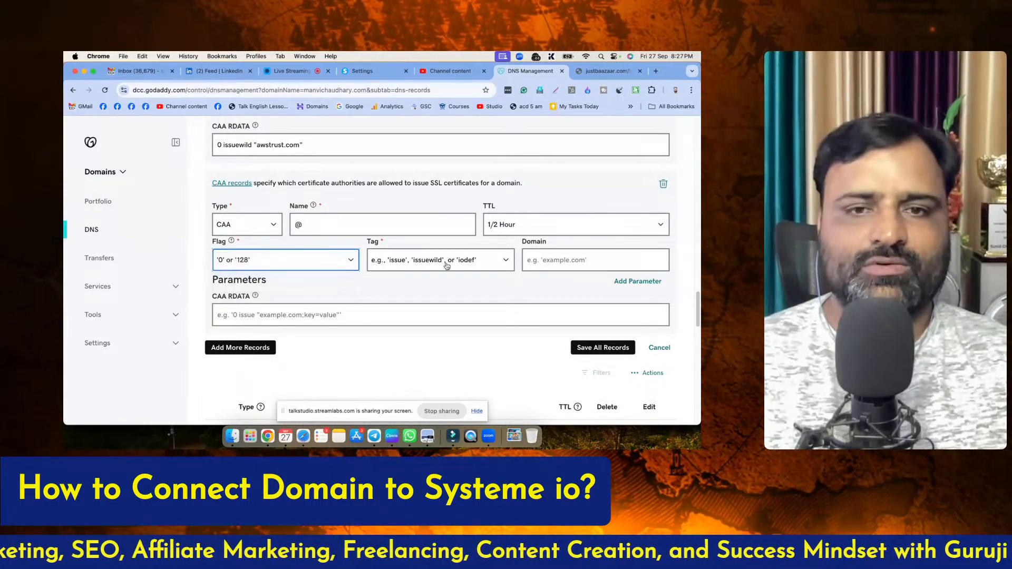
click(416, 261)
click(415, 286)
Copy amazonaws.com from the article's issuewild rows and enter it as the newest CAA record's domain in GoDaddy
click(607, 70)
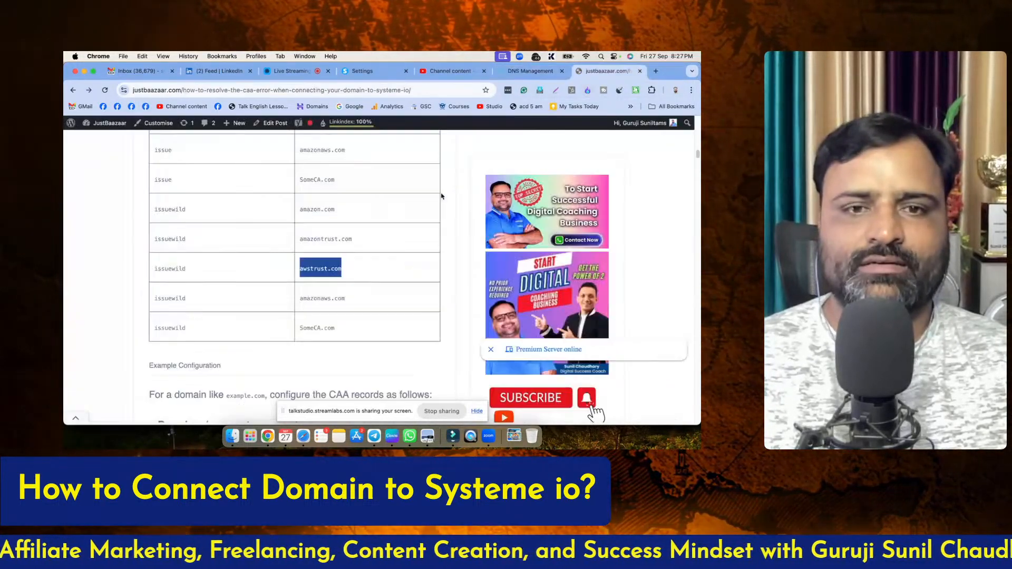
scroll(315, 290, down, 2)
double_click(333, 288)
key(super+c)
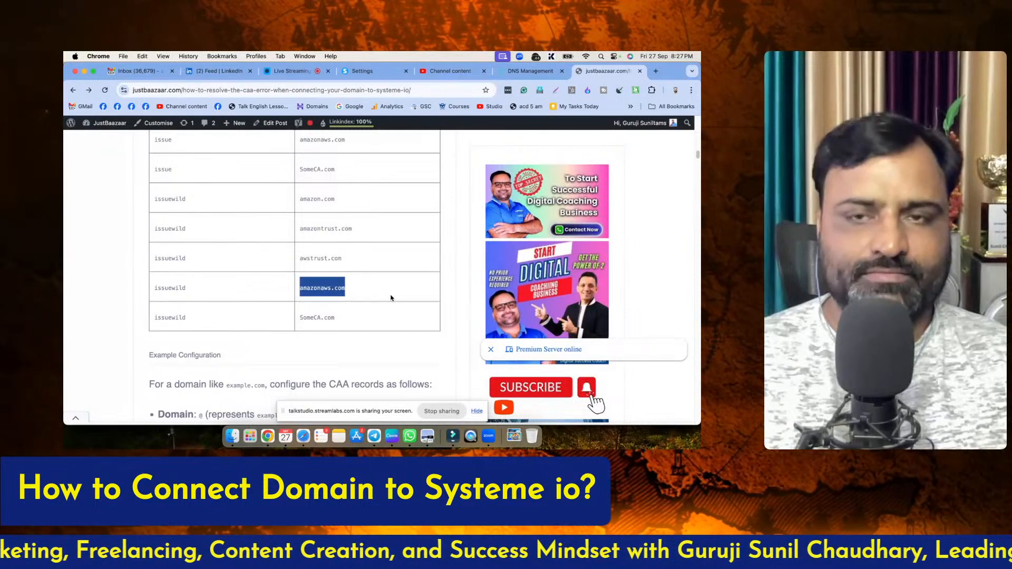
click(532, 70)
click(540, 259)
key(super+v)
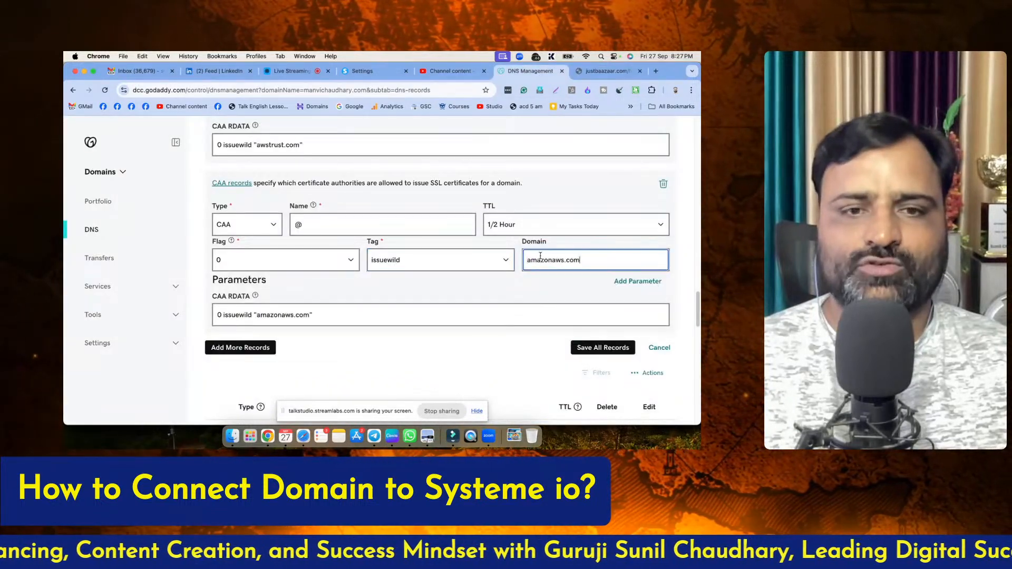
Add another CAA record below the issuewild amazonaws.com entry with name @, flag 0 and tag issuewild
click(268, 347)
scroll(263, 316, down, 4)
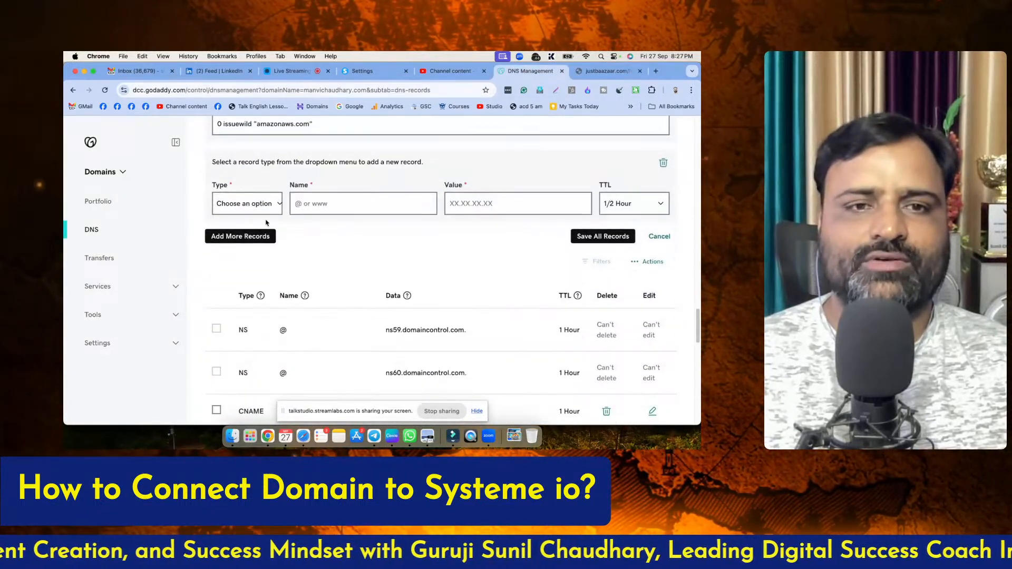
click(251, 205)
click(230, 285)
click(314, 203)
text(@)
click(253, 241)
click(245, 249)
click(403, 241)
click(393, 262)
Copy SomeCA.com from the article's last issuewild row and enter it as the newest CAA record's domain in GoDaddy
click(607, 71)
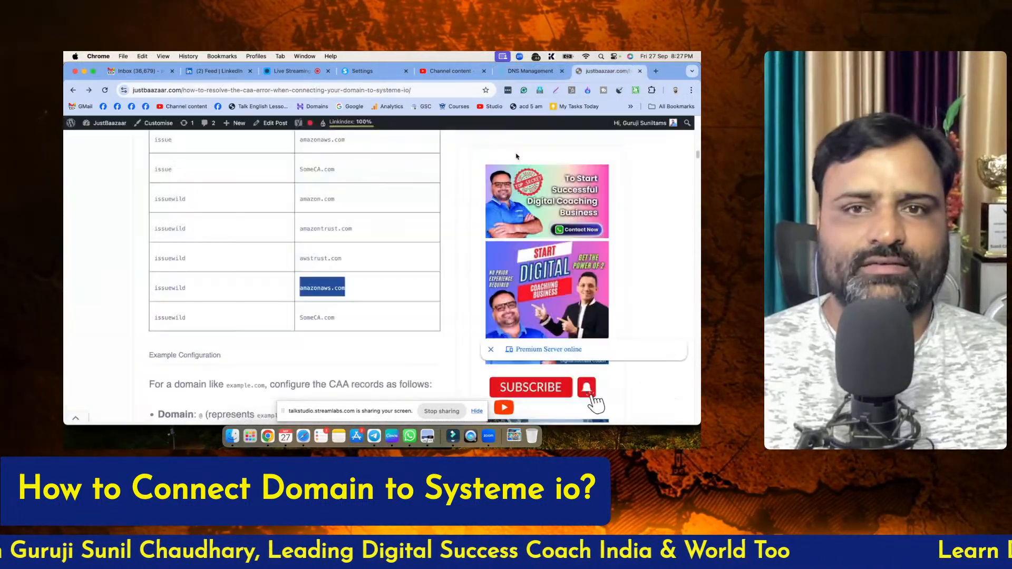
drag(347, 320, 299, 320)
key(cmd+c)
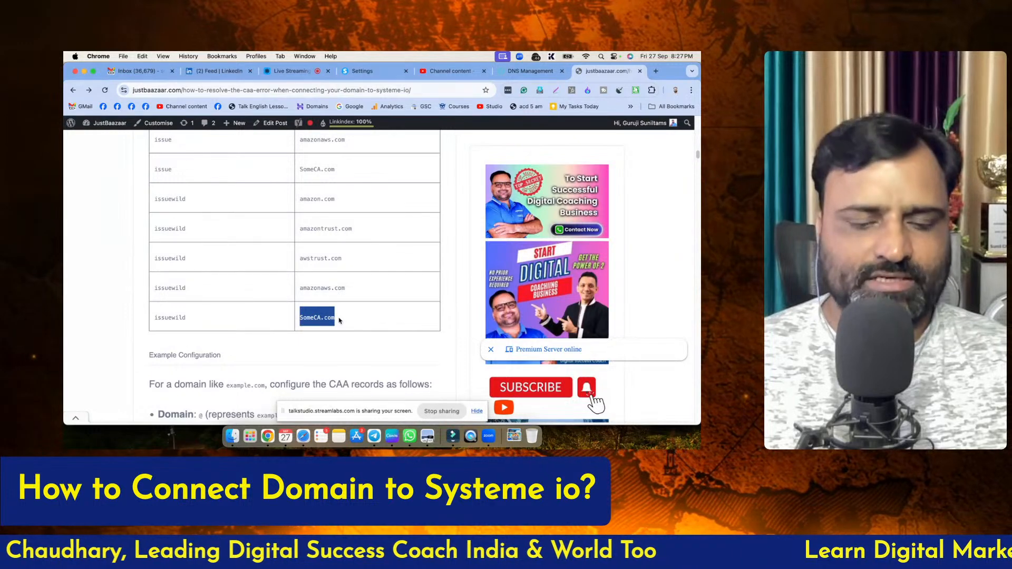
click(517, 72)
click(580, 240)
key(cmd+v)
click(531, 332)
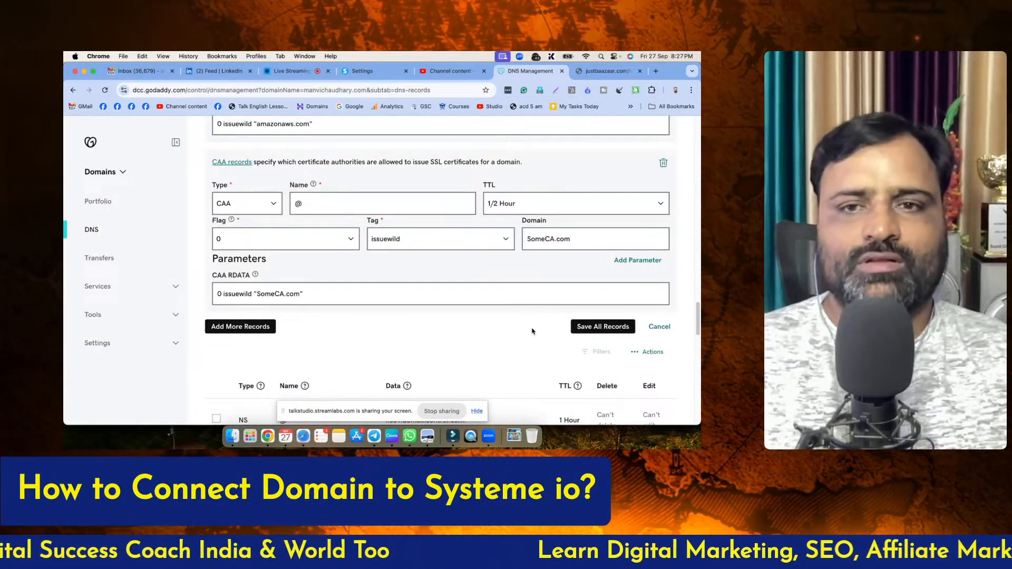
Try to save all the new DNS records and check each CAA entry for errors
click(592, 331)
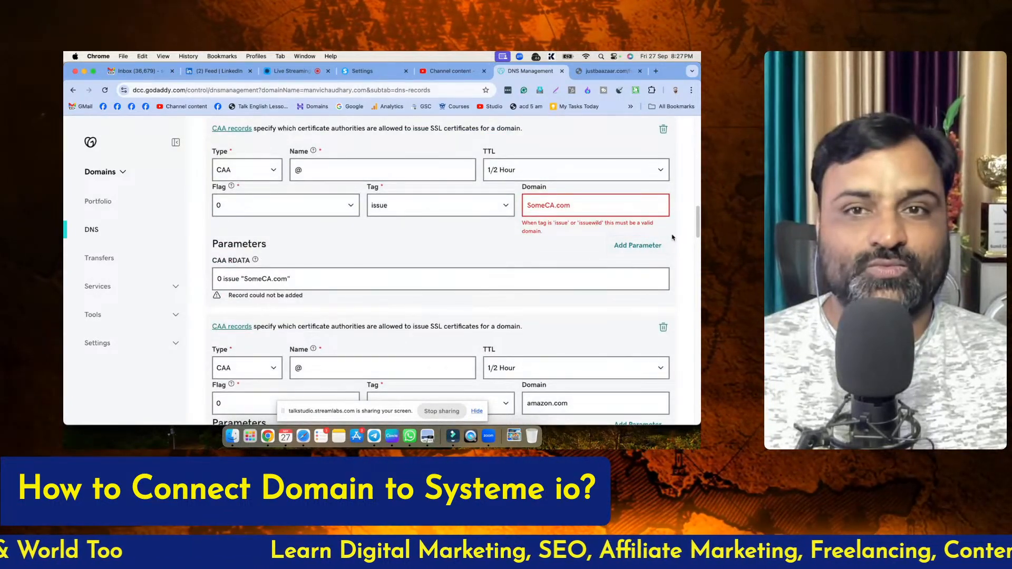
scroll(686, 240, down, 5)
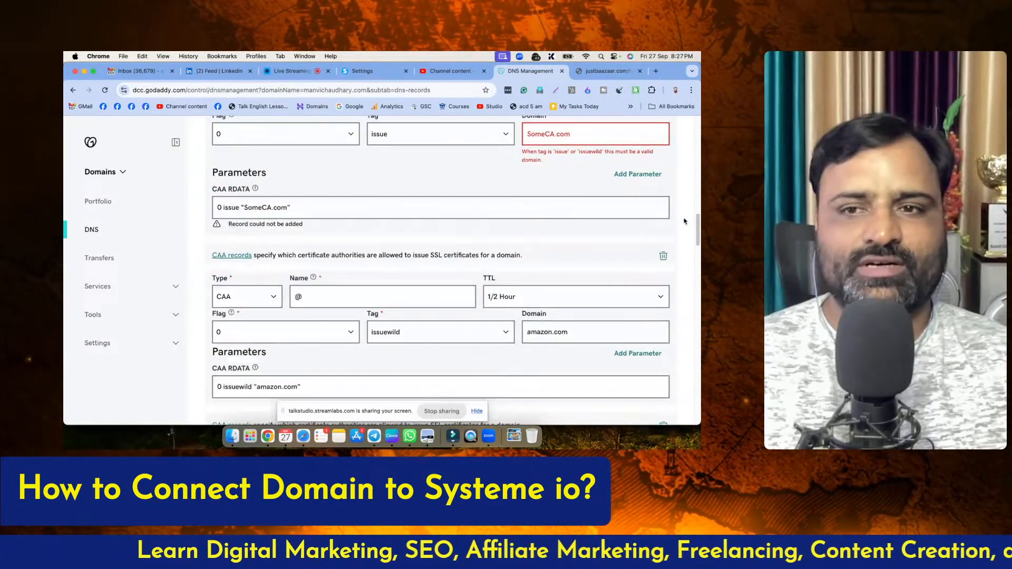
scroll(687, 239, down, 2)
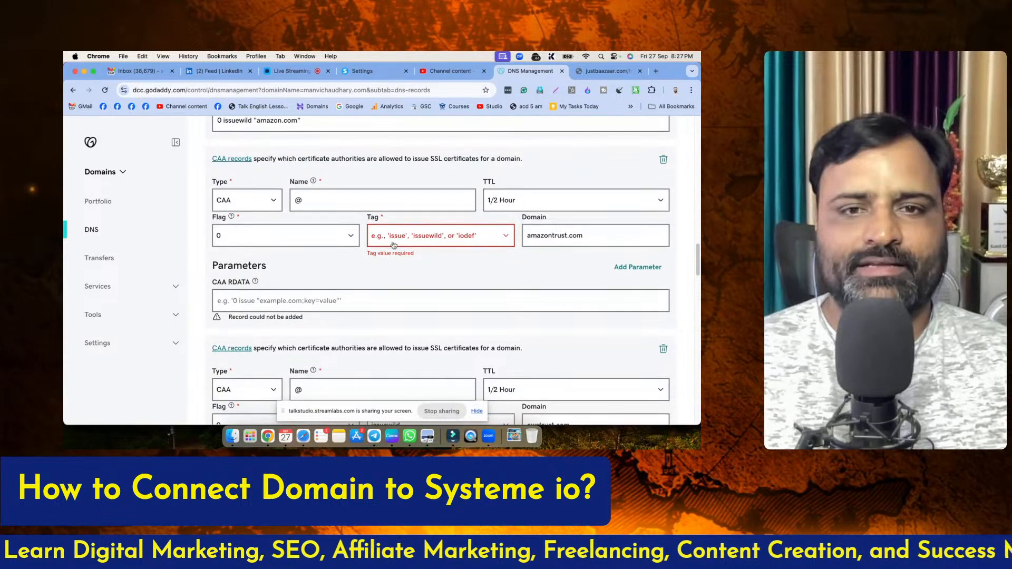
scroll(400, 245, down, 2)
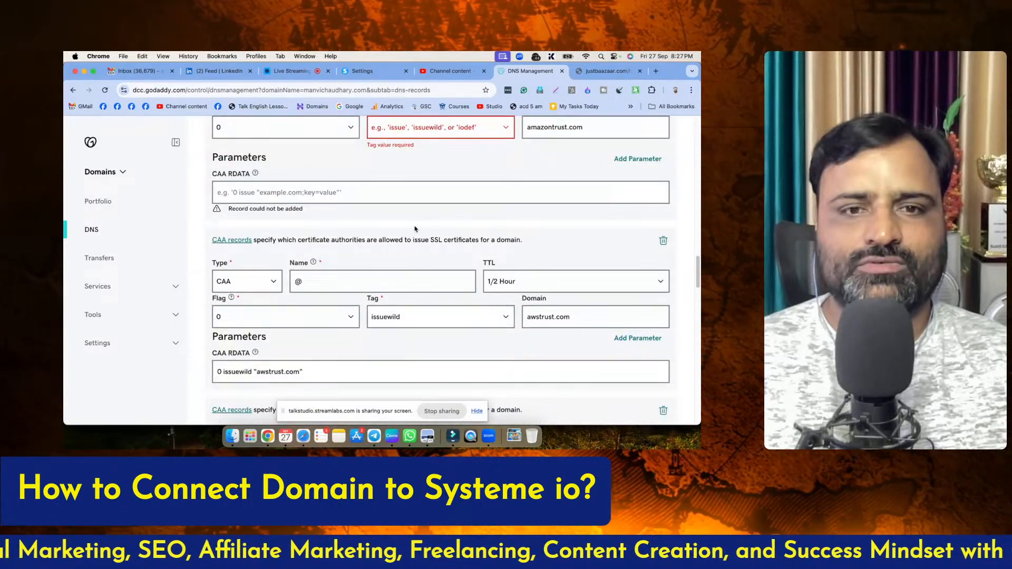
scroll(413, 213, down, 7)
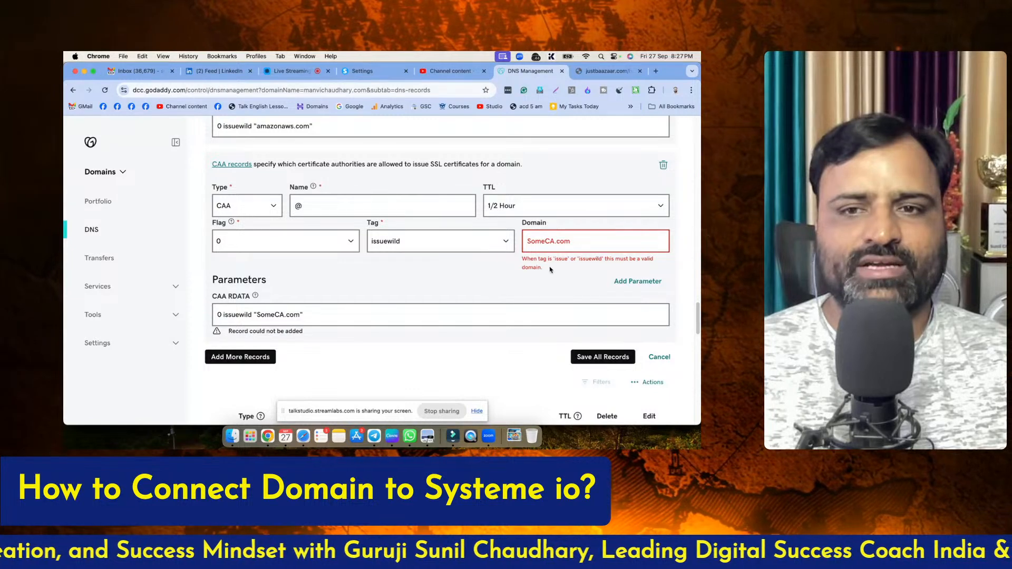
Delete the issuewild CAA record for SomeCA.com at the end of the new entries
click(582, 243)
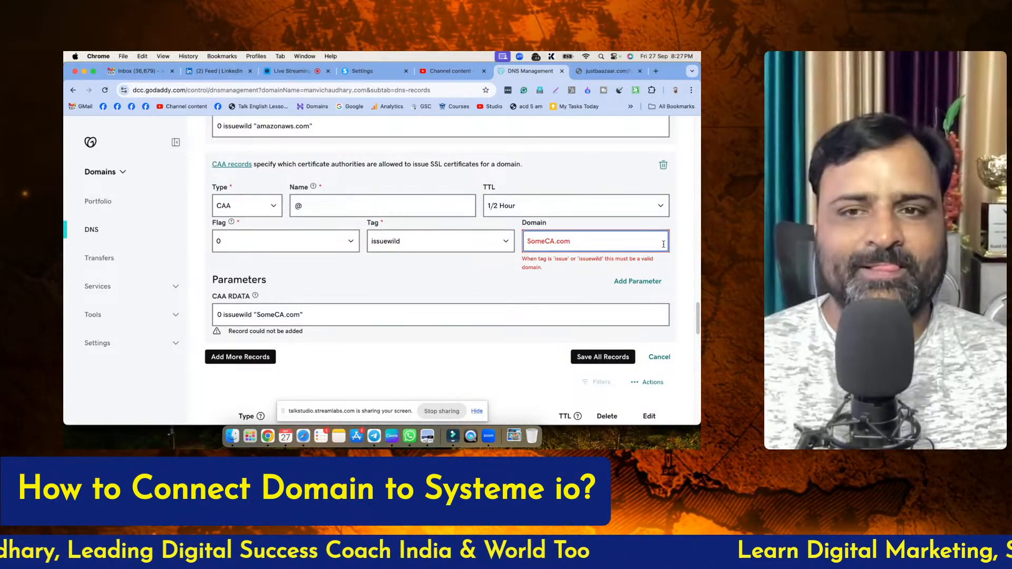
click(690, 241)
scroll(691, 241, up, 1)
scroll(690, 241, up, 3)
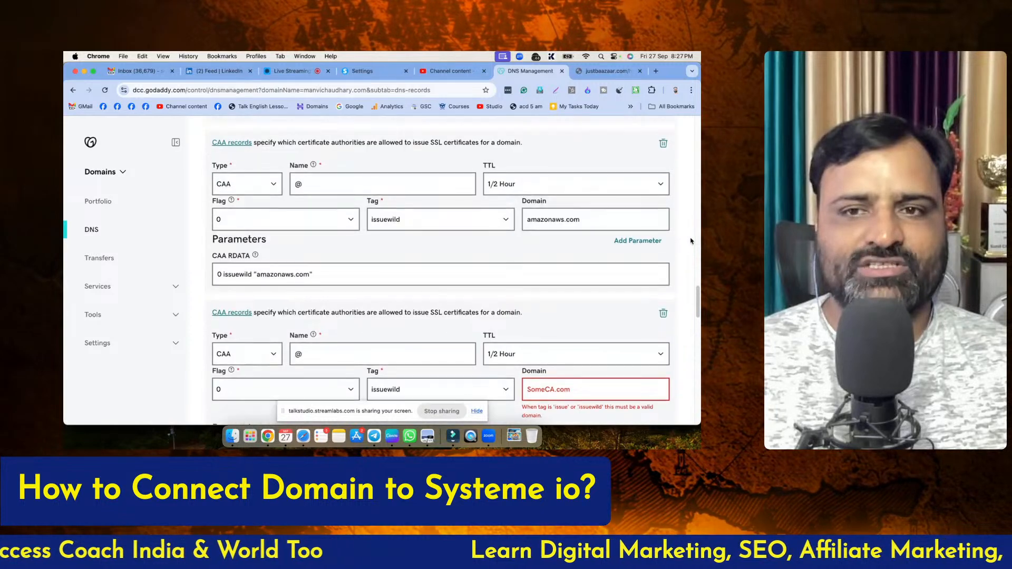
scroll(665, 275, down, 5)
click(663, 190)
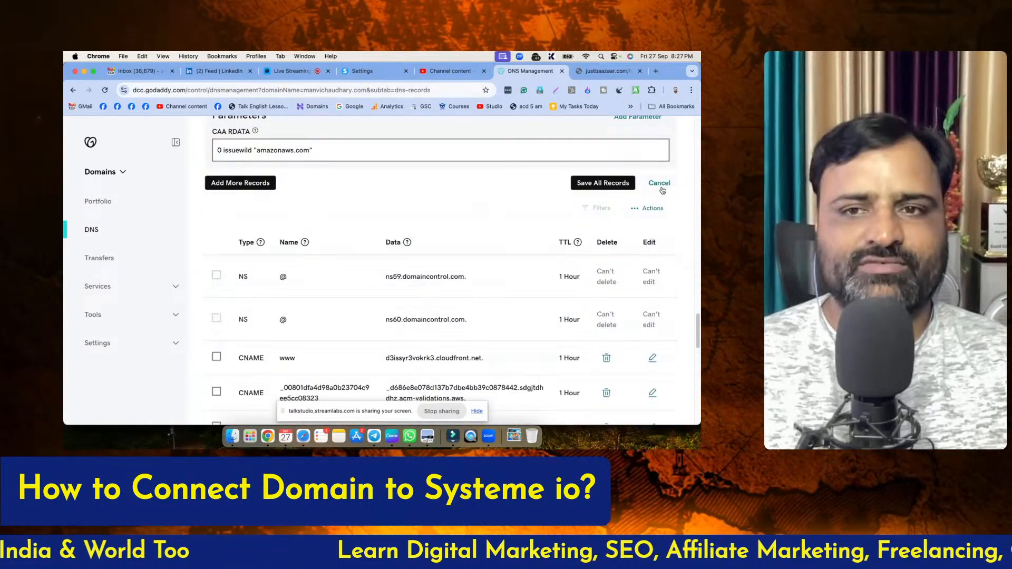
Set the missing tag of the new CAA record for amazontrust.com to issuewild
scroll(689, 220, up, 6)
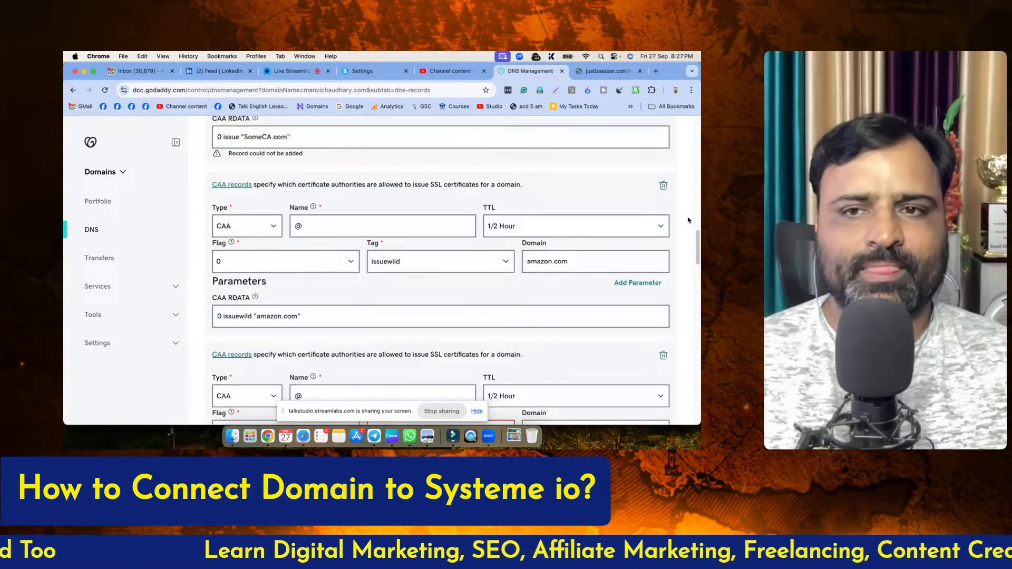
scroll(689, 220, down, 3)
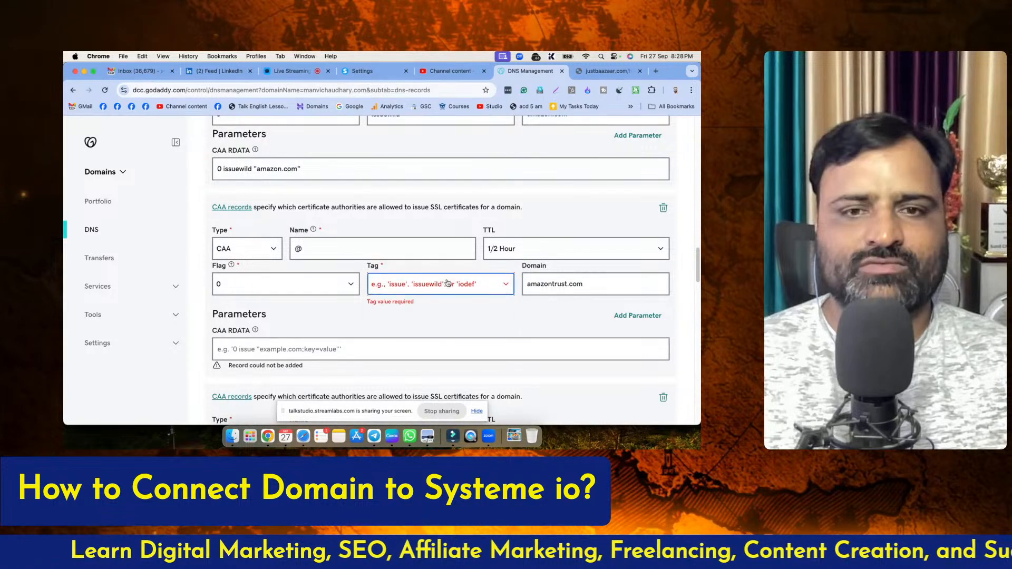
click(448, 283)
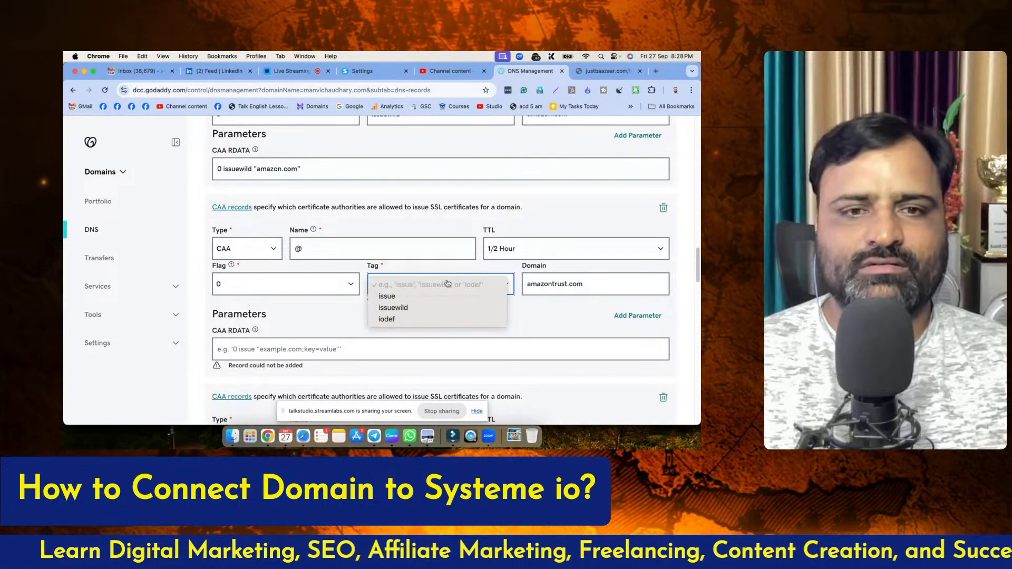
click(688, 242)
scroll(688, 242, up, 1)
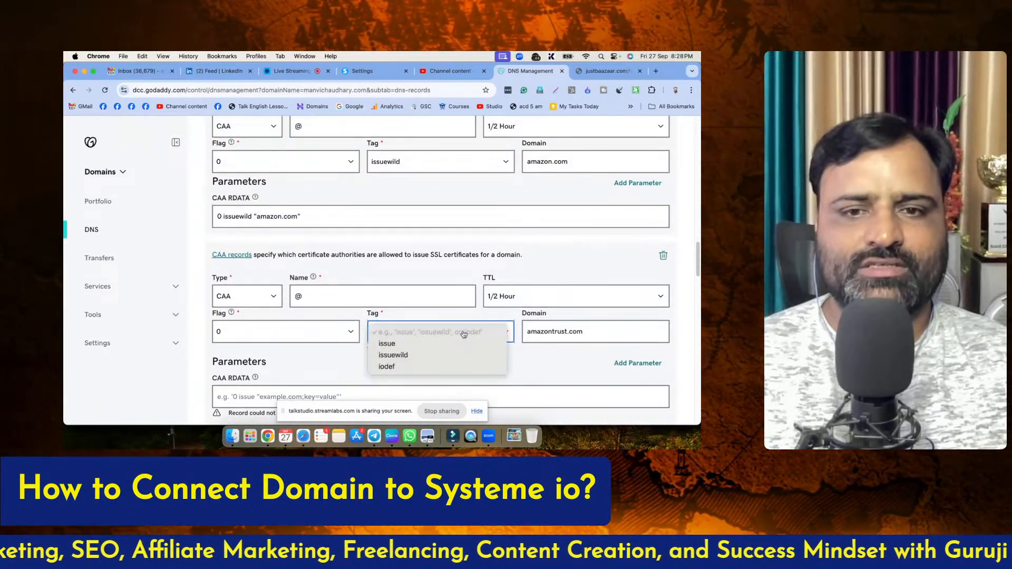
click(688, 271)
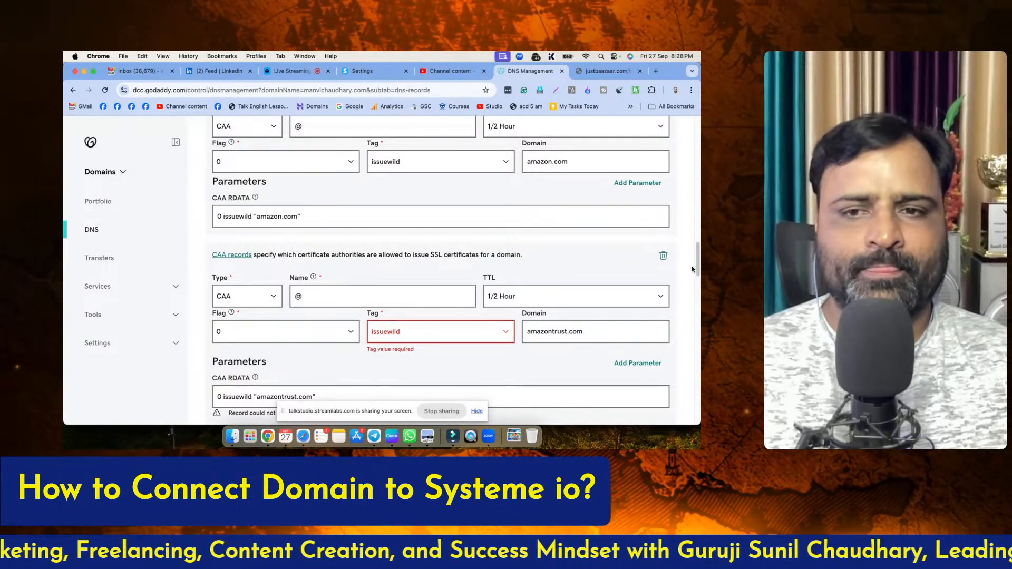
Delete the rejected issue CAA record for SomeCA.com from the new records
scroll(694, 269, up, 8)
scroll(696, 268, up, 1)
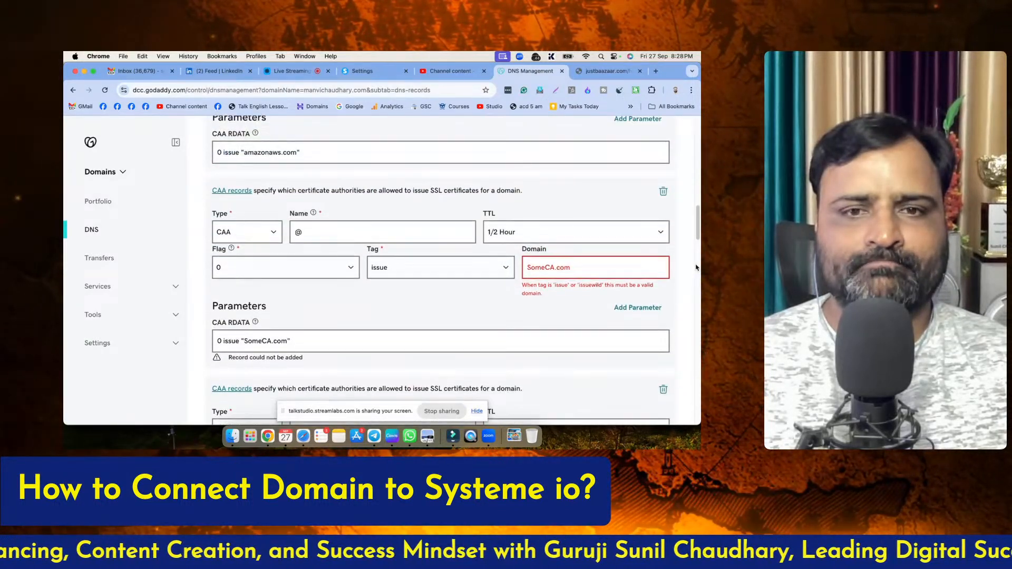
scroll(693, 244, up, 3)
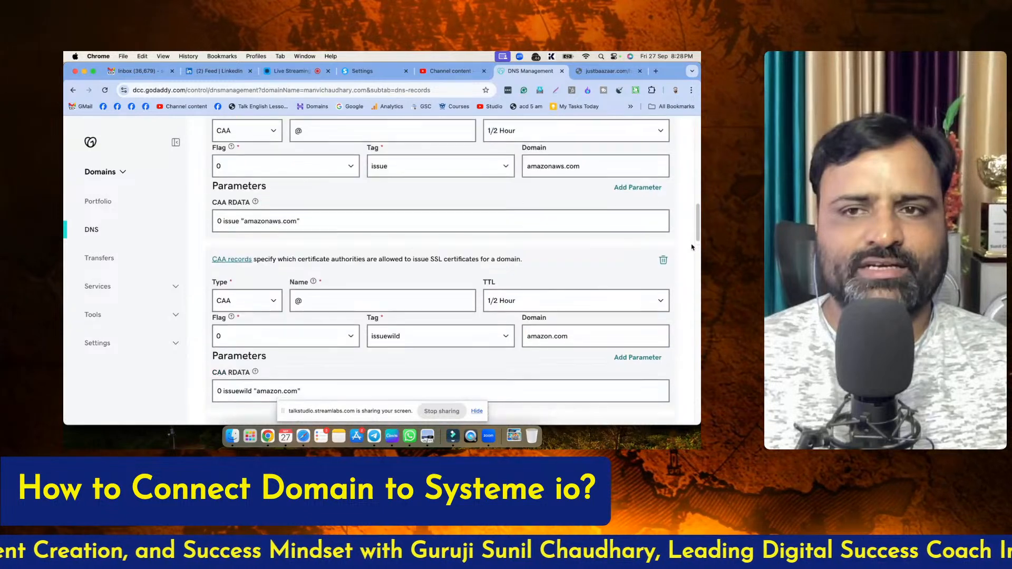
Review the remaining new CAA entries and save all DNS records
scroll(693, 244, up, 8)
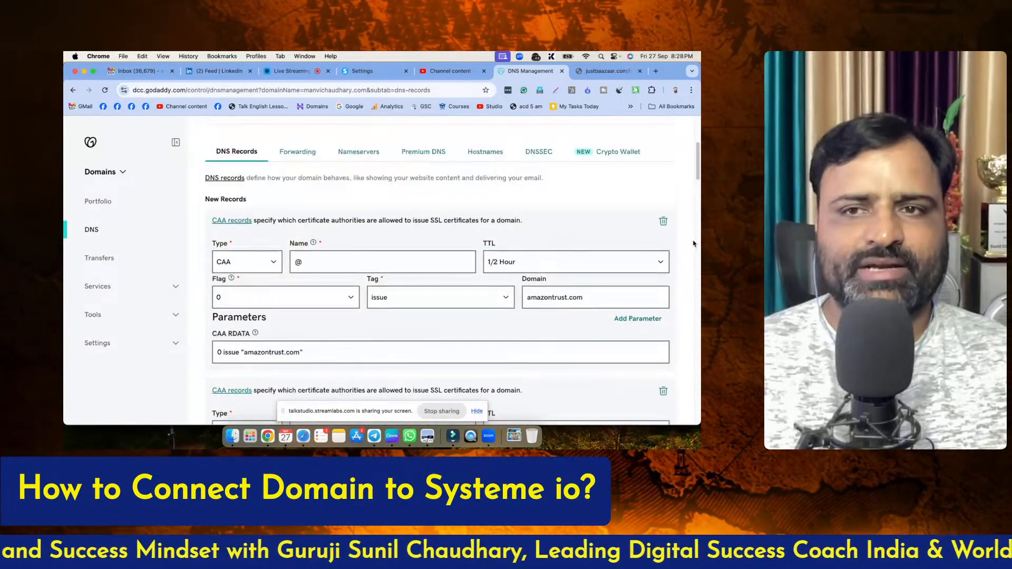
scroll(693, 244, down, 8)
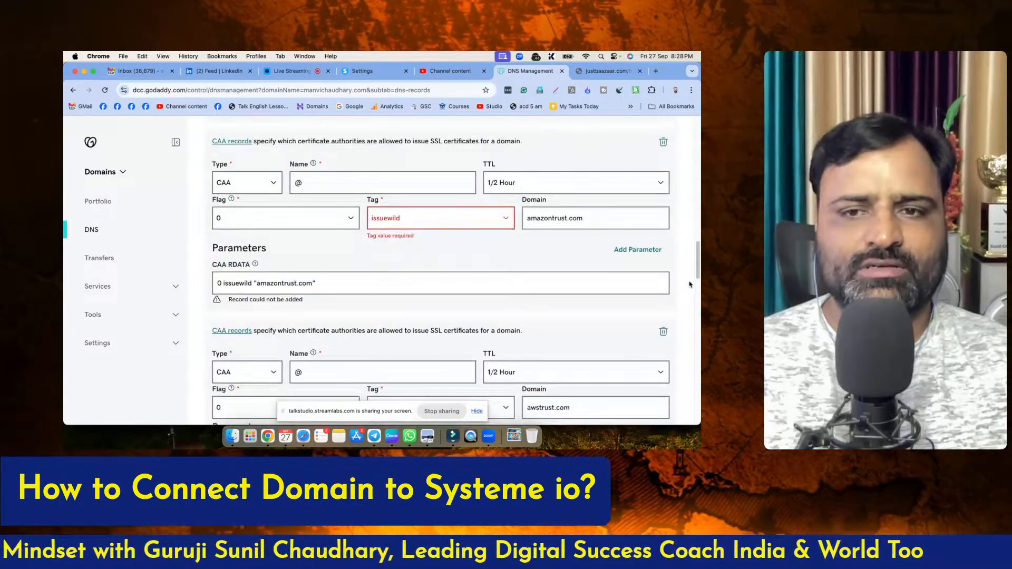
scroll(690, 284, down, 10)
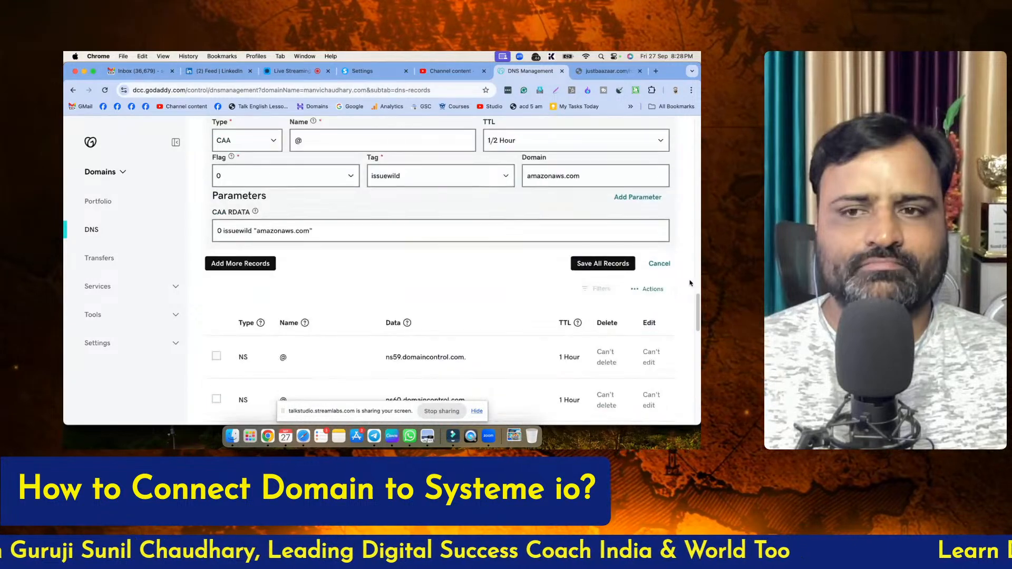
click(604, 190)
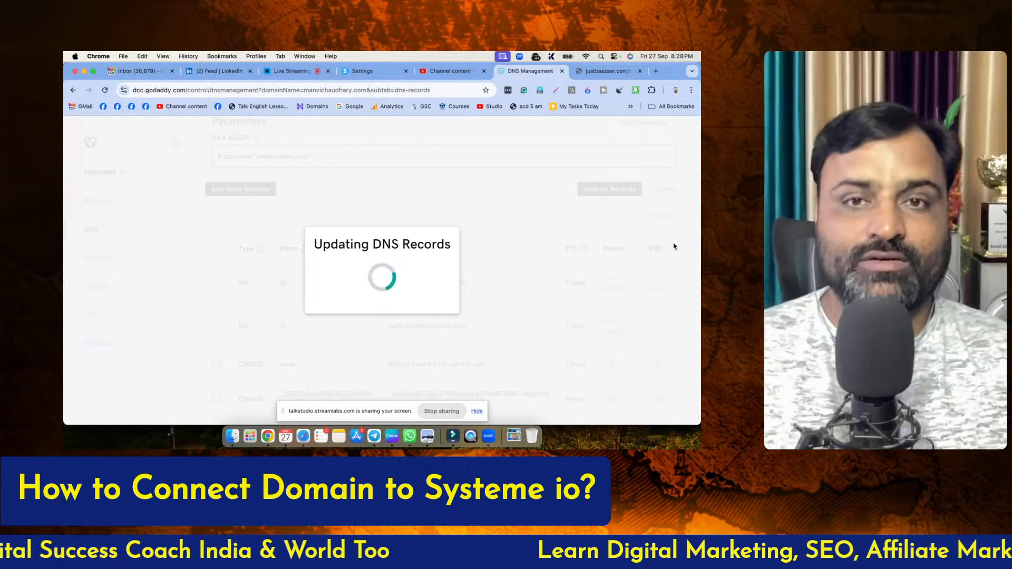
Switch to the justbaazaar.com article and review its CAA table around the issue row for SomeCA.com
click(602, 71)
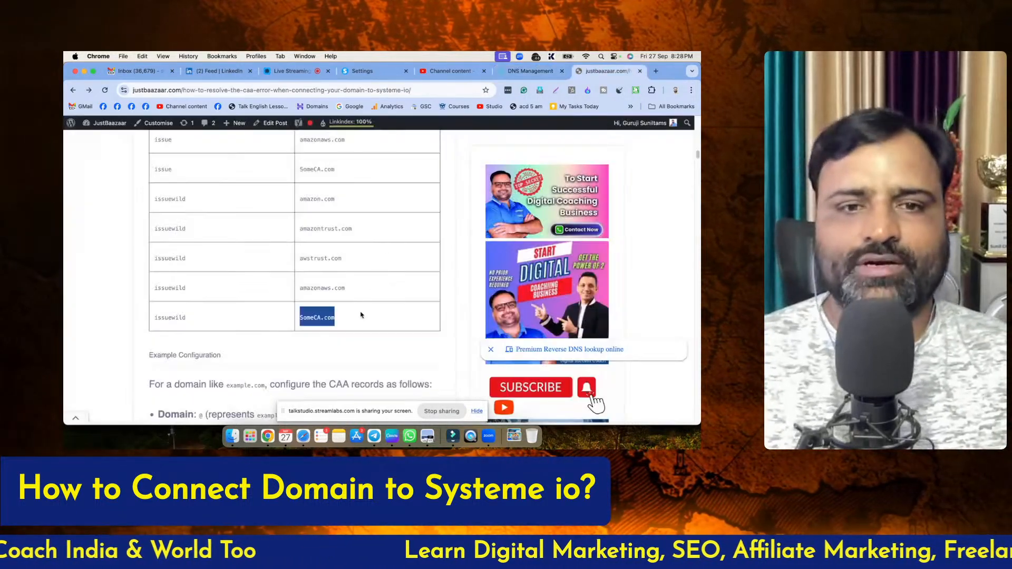
scroll(341, 322, up, 2)
drag(298, 236, 349, 241)
click(349, 241)
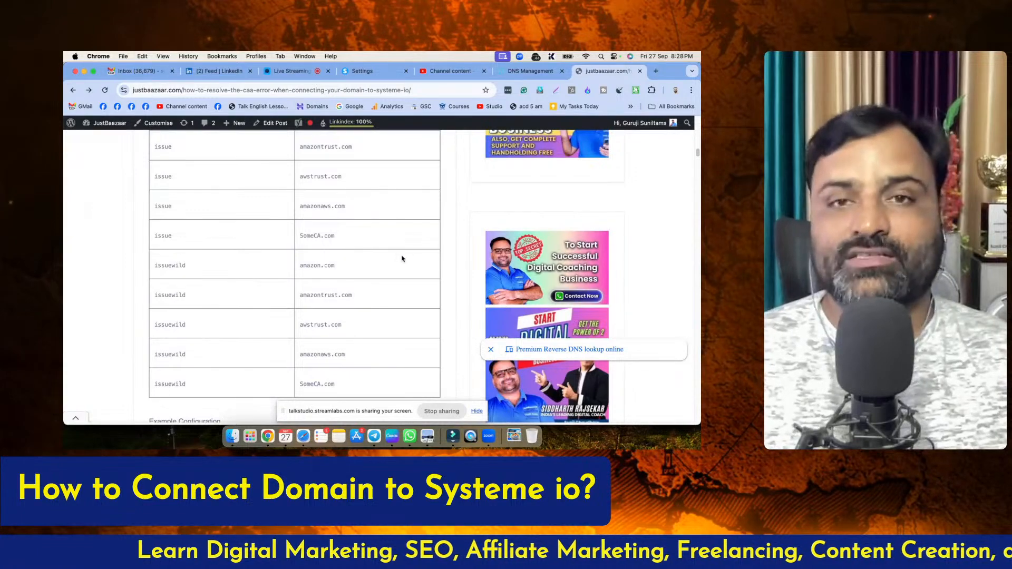
Return to GoDaddy's DNS management page and check the saved CAA records
click(546, 72)
scroll(587, 348, up, 6)
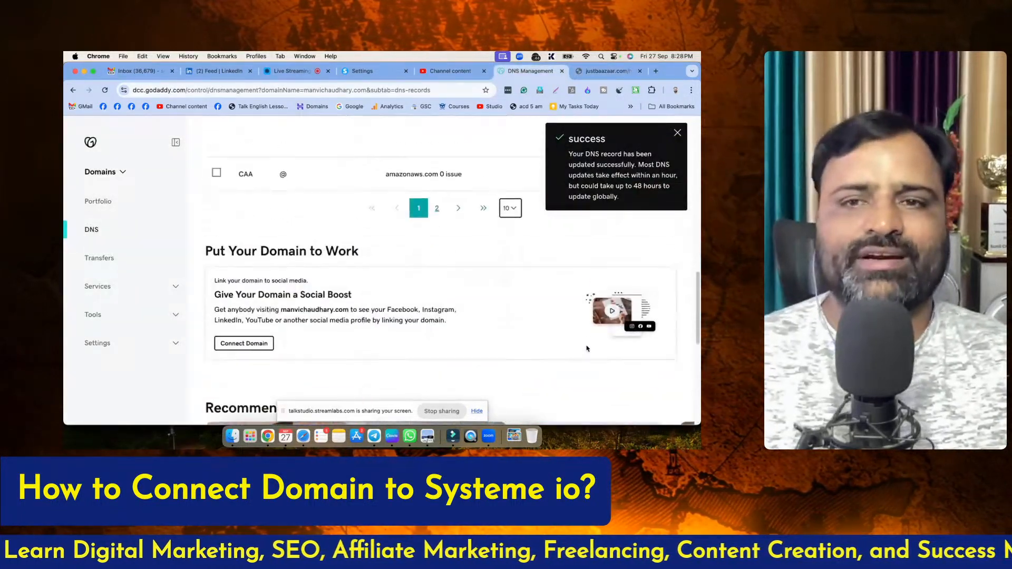
click(293, 71)
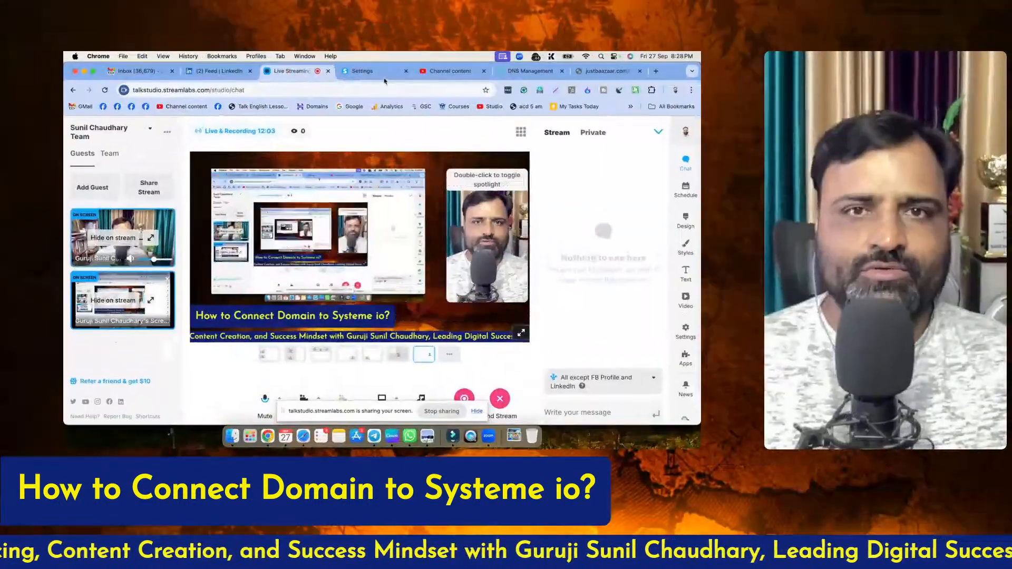
Switch to systeme.io's custom domains and examine the newly added www domain's validation status and DNS configuration instructions
click(363, 71)
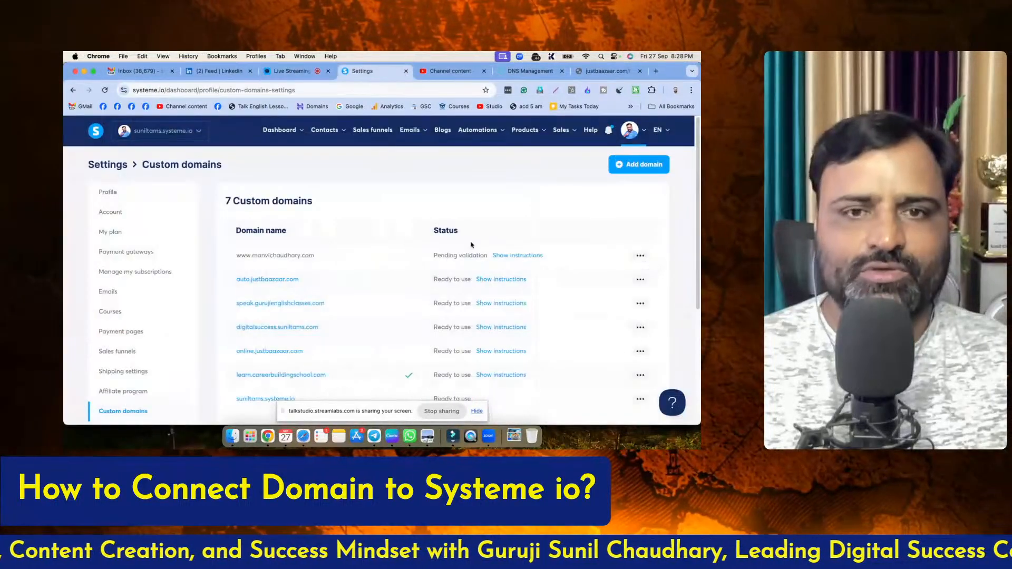
click(516, 257)
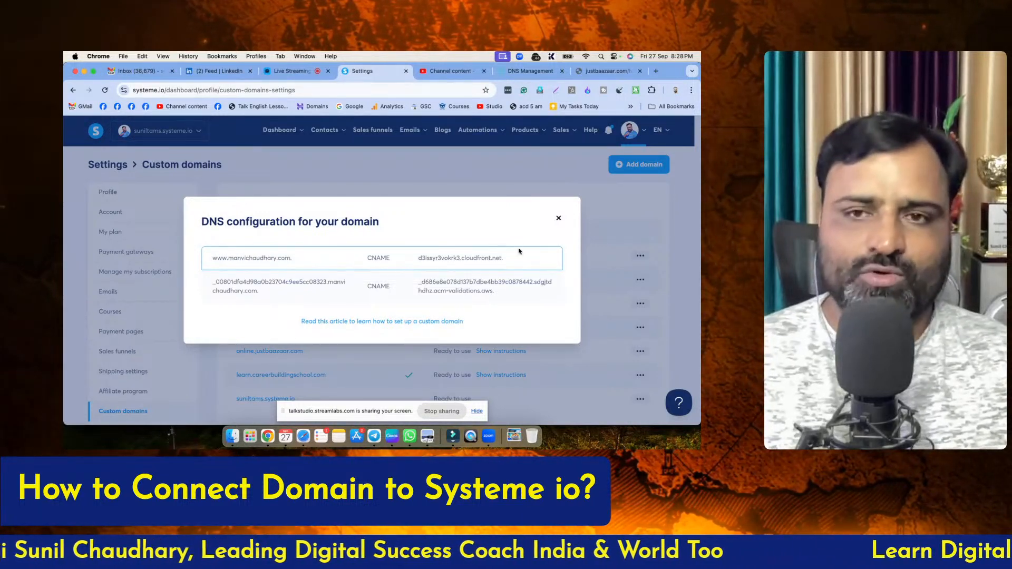
click(559, 218)
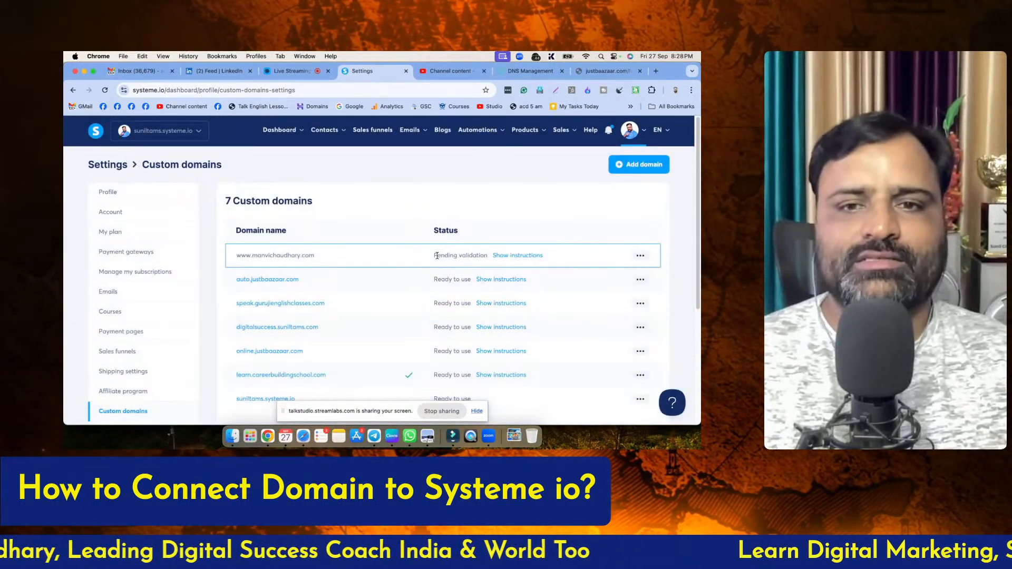
drag(468, 256, 482, 257)
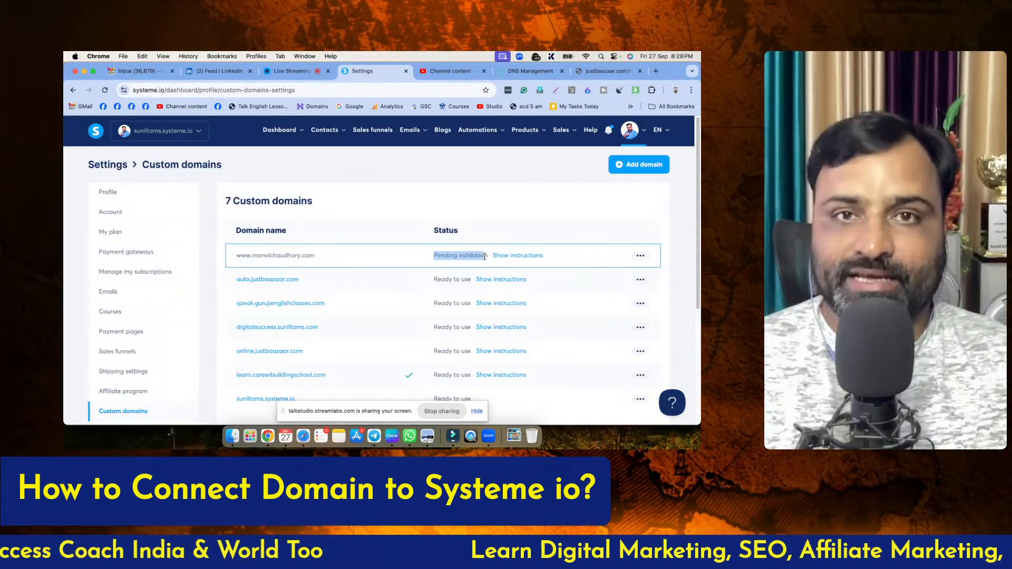
click(502, 186)
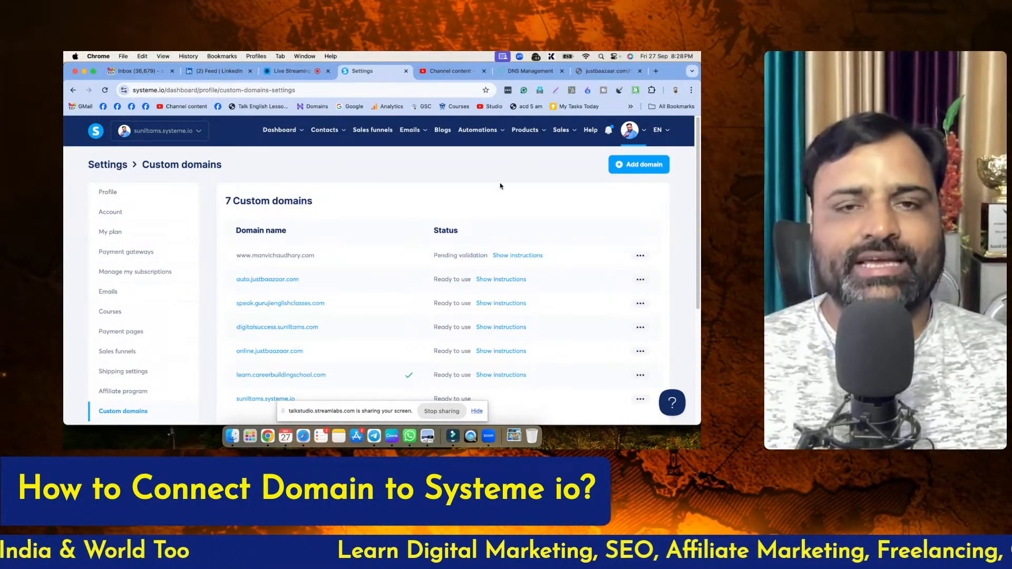
click(514, 257)
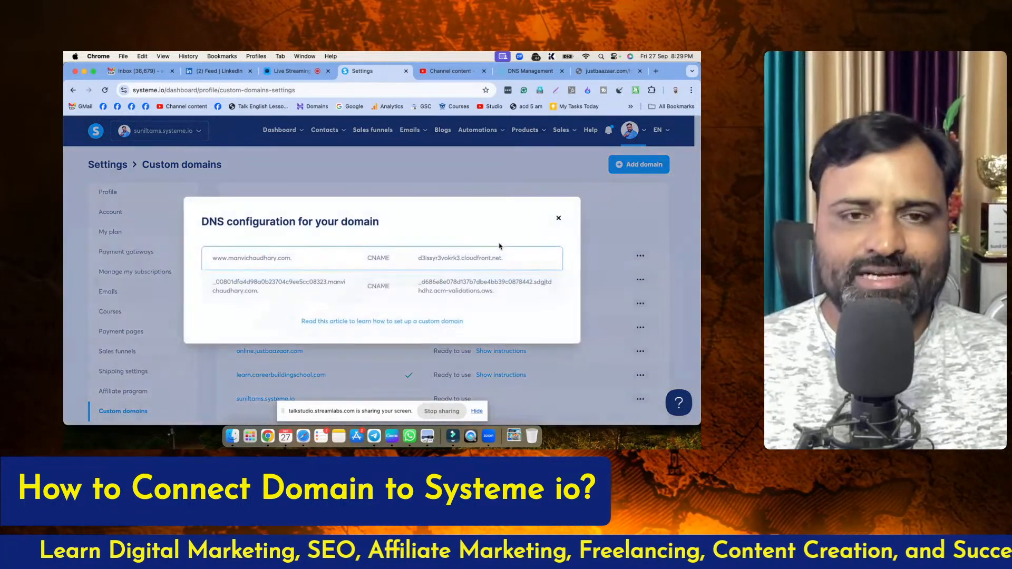
click(559, 218)
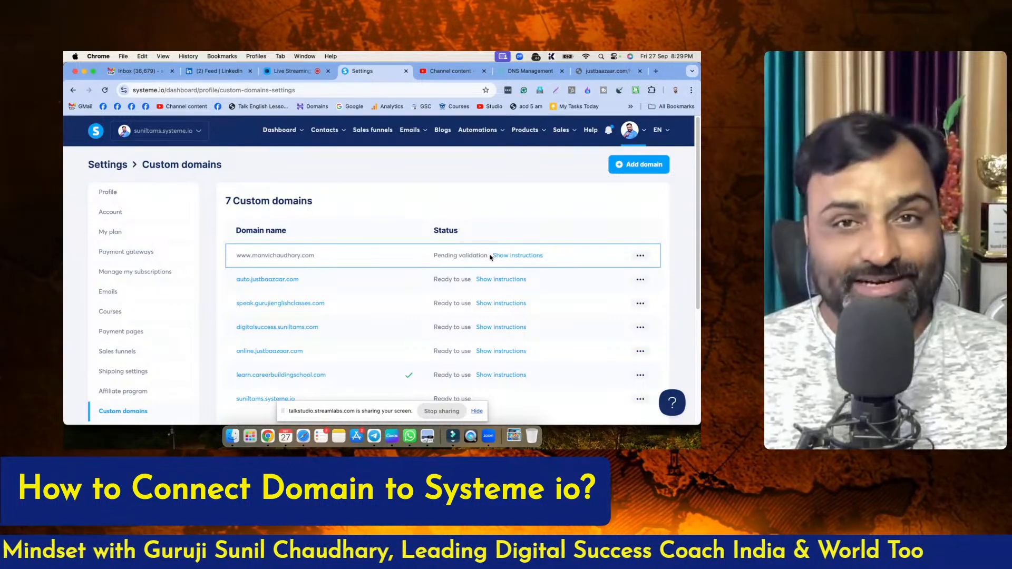
click(293, 71)
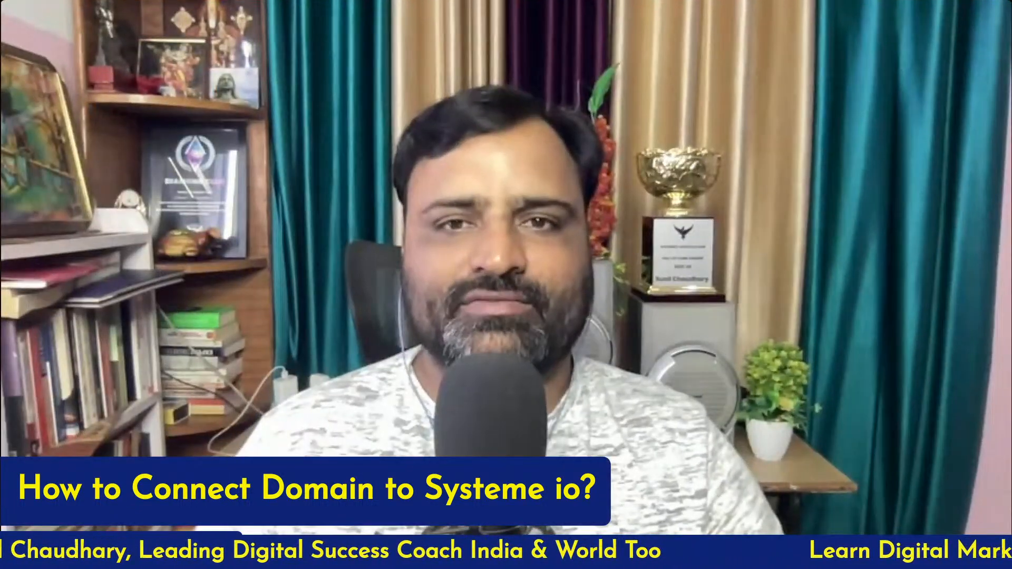